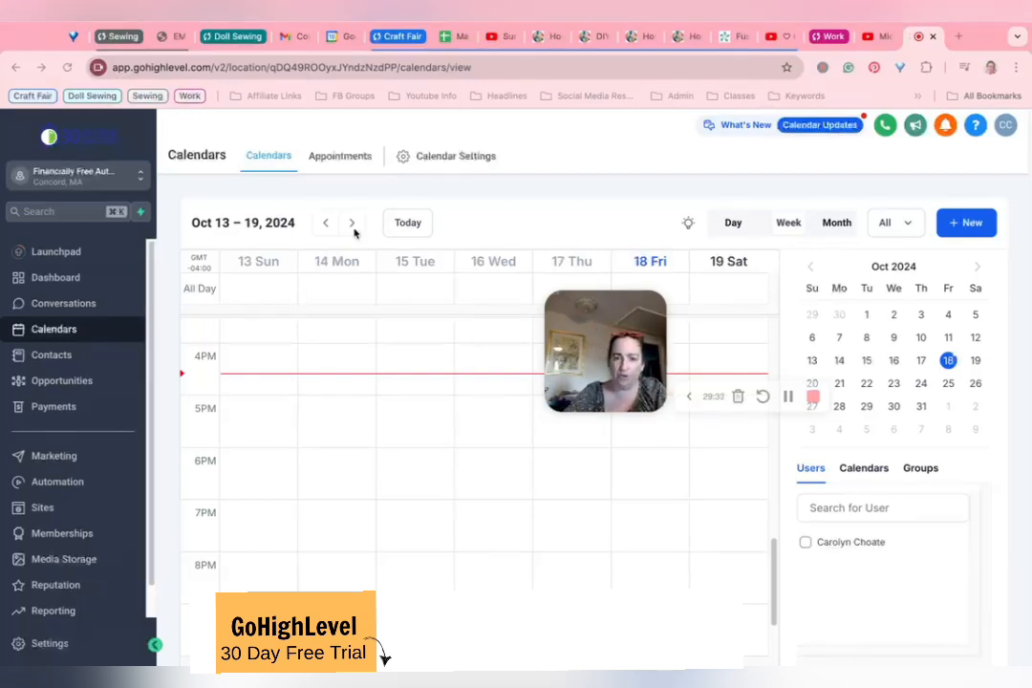
Step: Check the appointments list and the calendar view, and open the calendar settings
{"action": "left_click", "coordinate": [323, 159]}
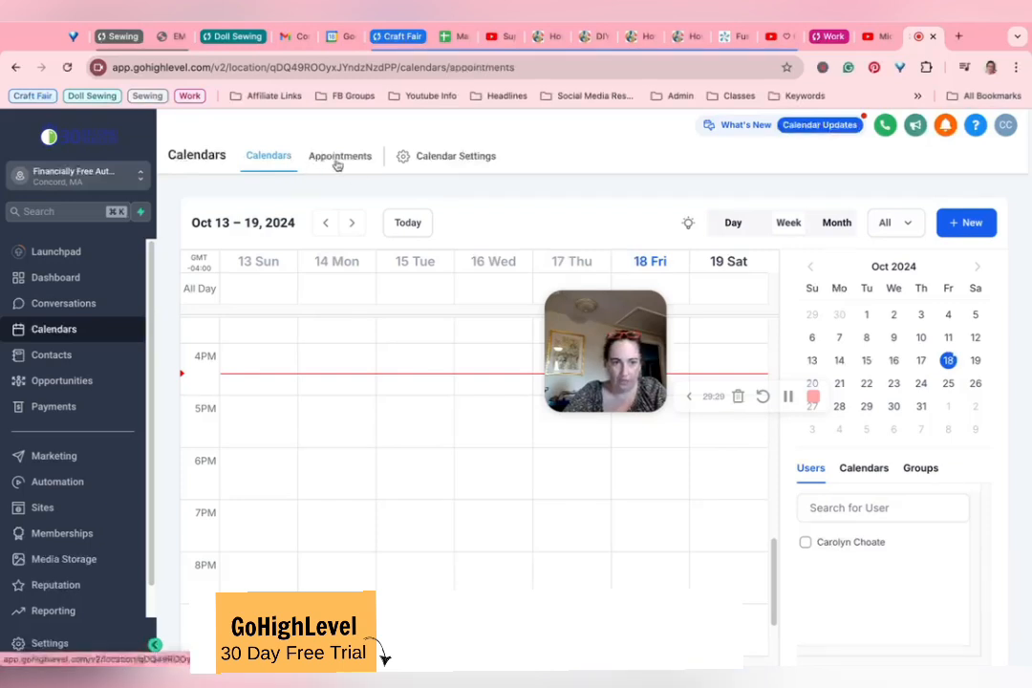
{"action": "left_click", "coordinate": [279, 164]}
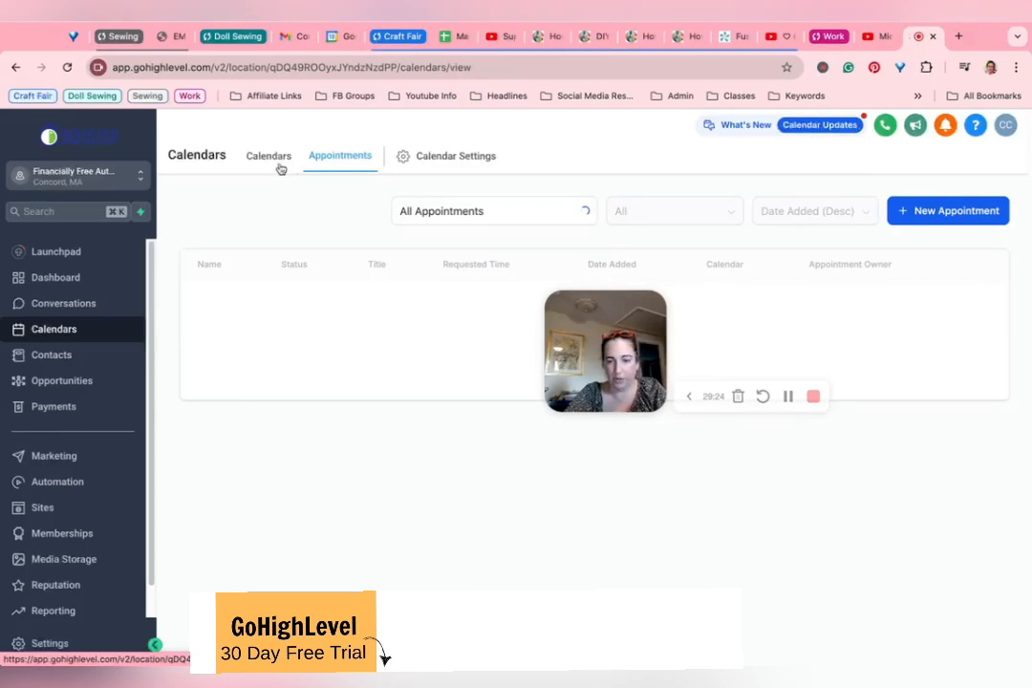
{"action": "left_click", "coordinate": [428, 157]}
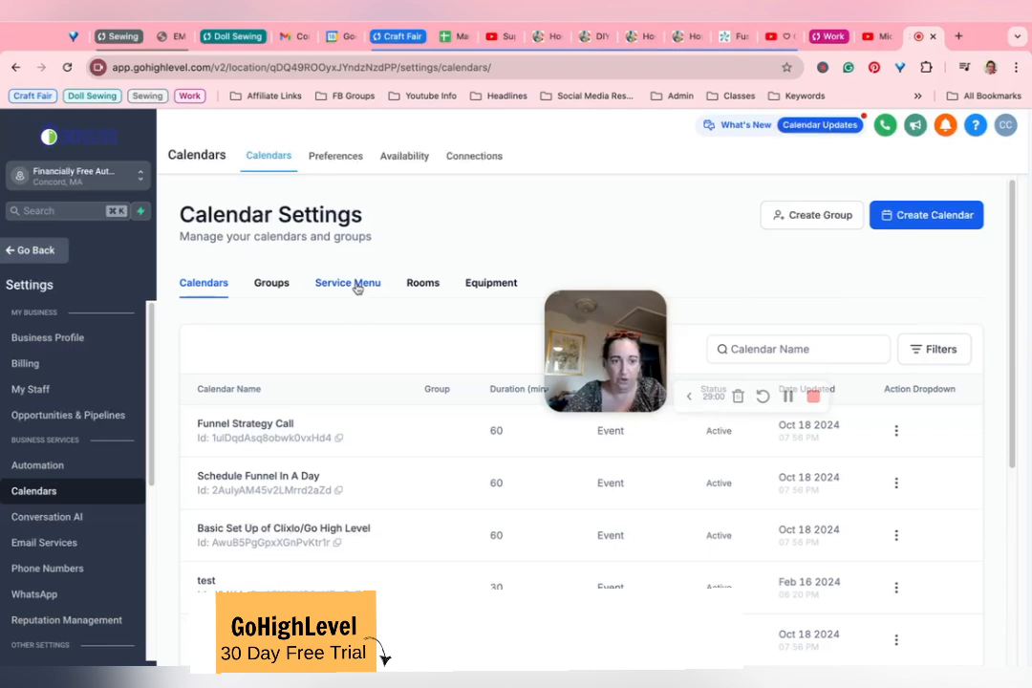
Step: Look over the equipment and room lists in the calendar settings and return to the list of calendars
{"action": "left_click", "coordinate": [490, 287]}
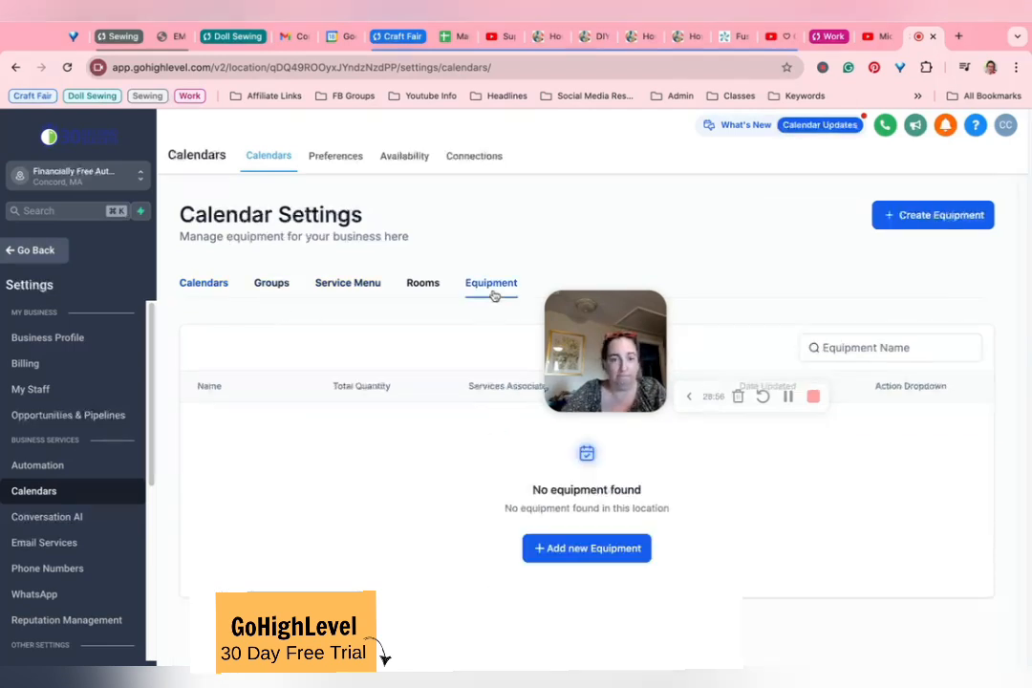
{"action": "left_click", "coordinate": [425, 282]}
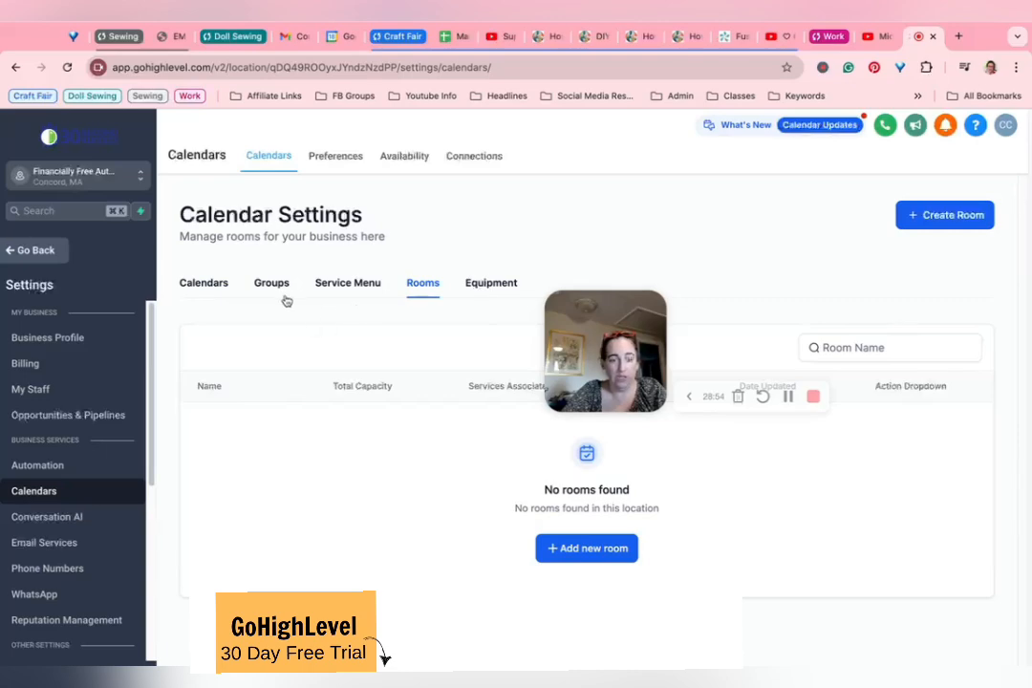
{"action": "left_click", "coordinate": [192, 283]}
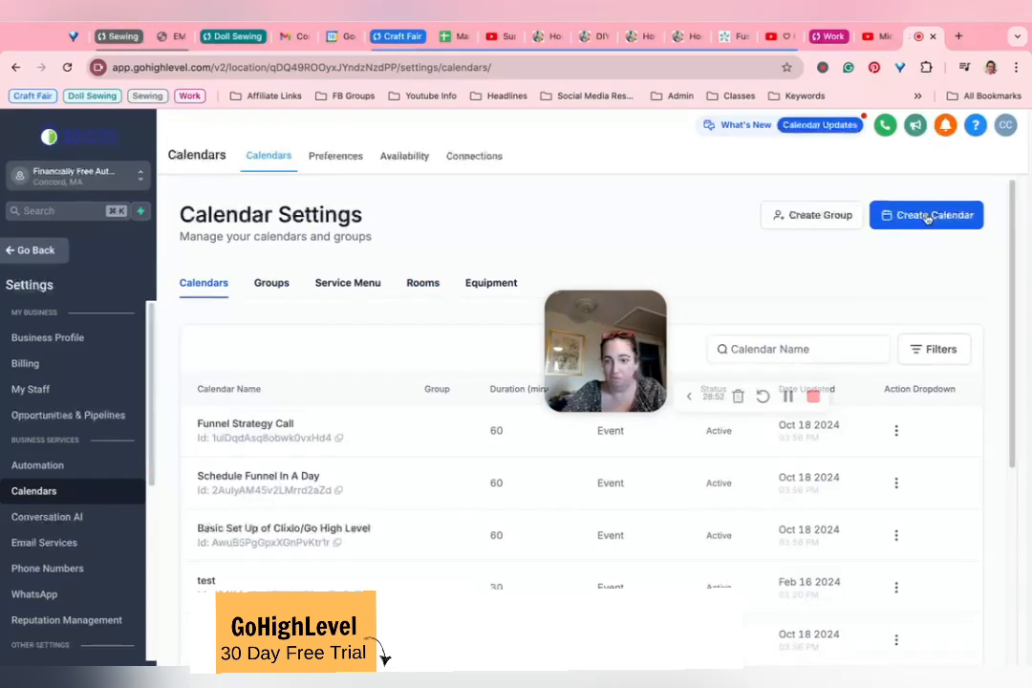
Step: Start creating a new calendar with the Personal Booking scheduling type
{"action": "left_click", "coordinate": [932, 214]}
{"action": "left_click_drag", "start_coordinate": [631, 357], "coordinate": [607, 241]}
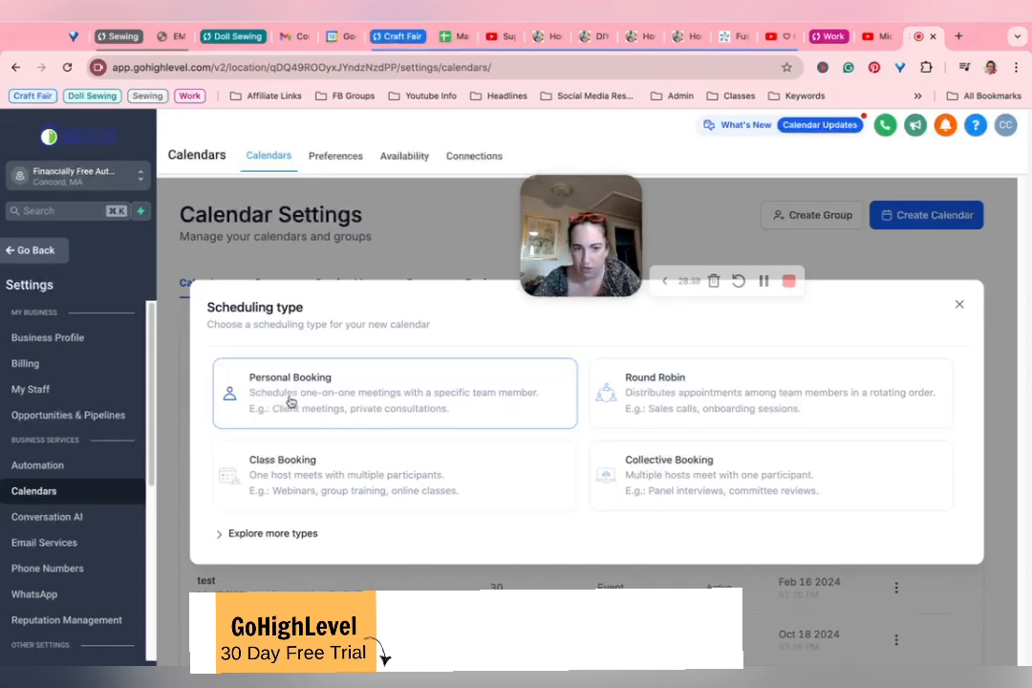
{"action": "left_click", "coordinate": [344, 400]}
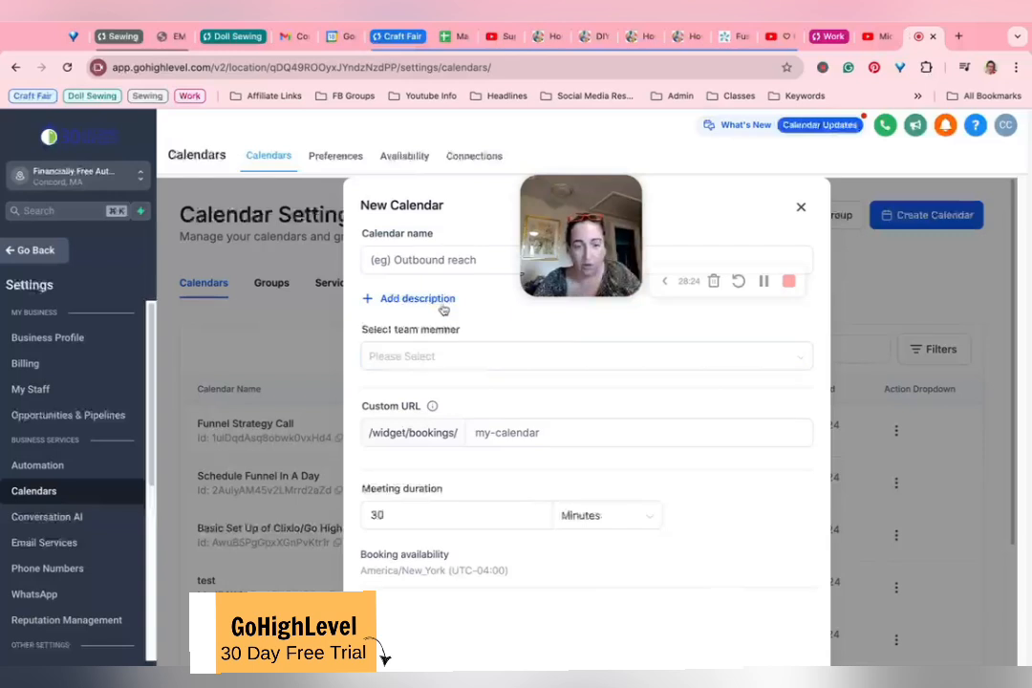
Step: Name the new calendar Example, leave out the description, and assign the listed team member to it
{"action": "left_click", "coordinate": [448, 258]}
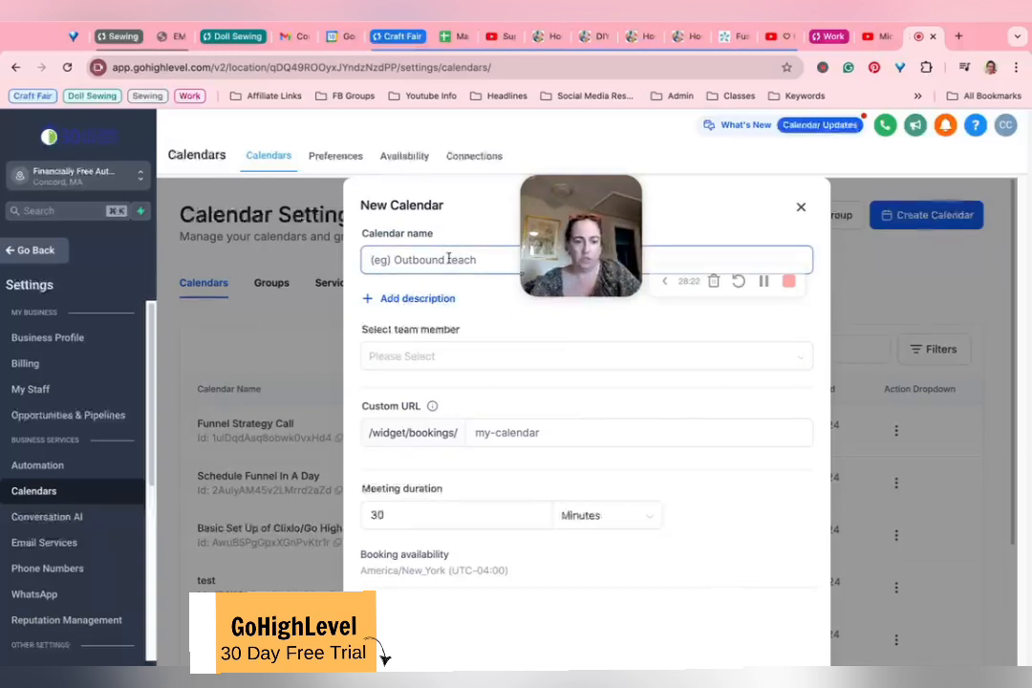
{"action": "type", "text": "Example"}
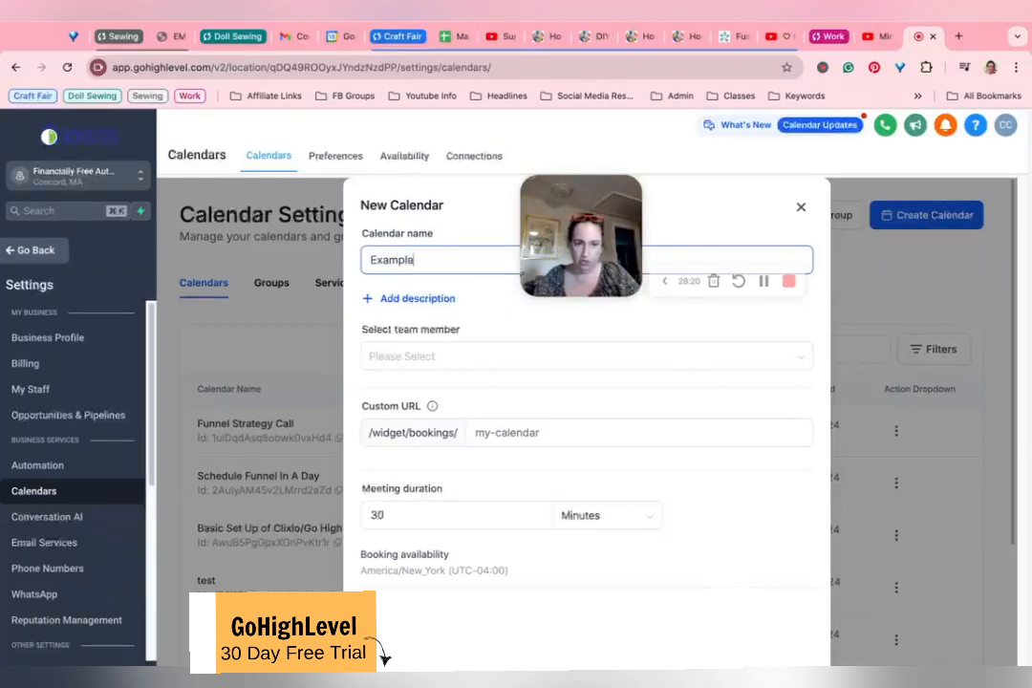
{"action": "left_click", "coordinate": [422, 299]}
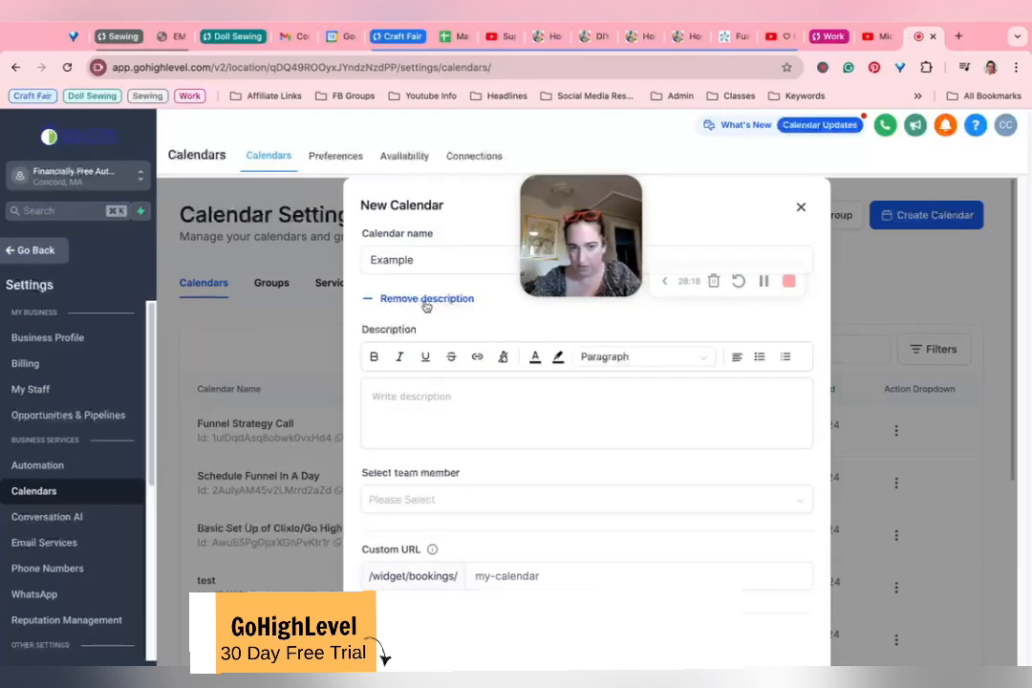
{"action": "left_click", "coordinate": [425, 299]}
{"action": "left_click", "coordinate": [419, 360]}
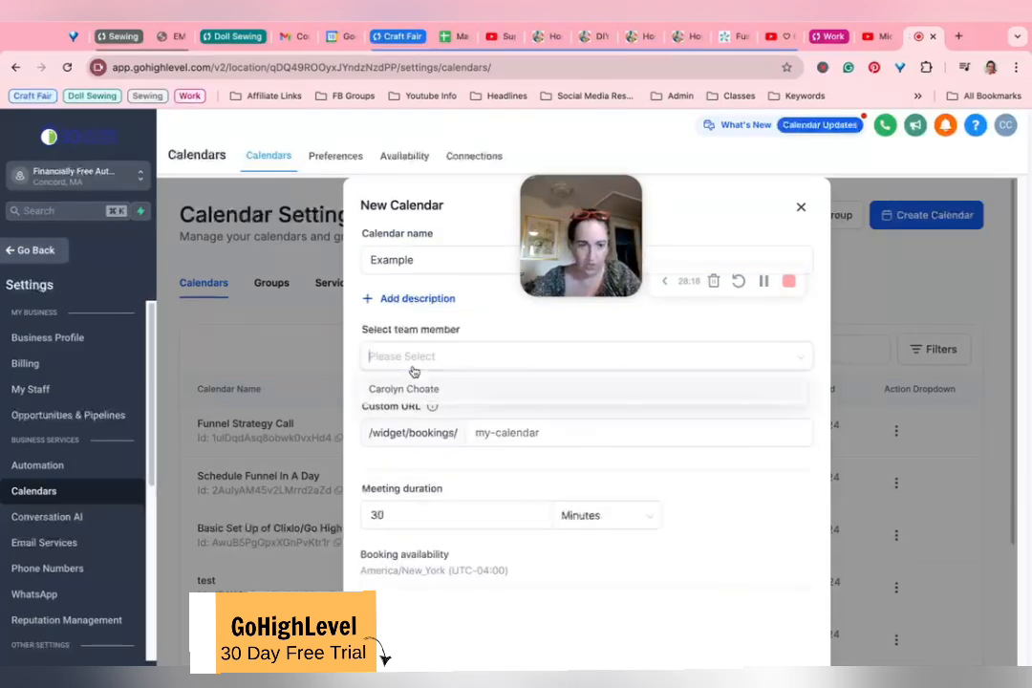
{"action": "left_click", "coordinate": [421, 388]}
{"action": "left_click", "coordinate": [507, 315]}
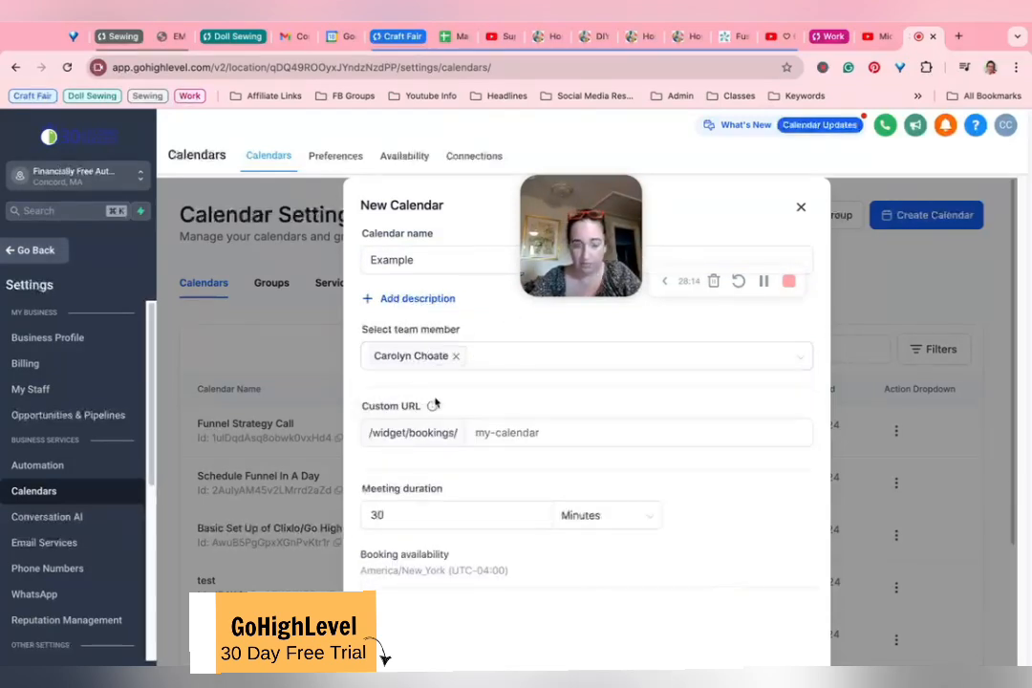
Step: Try to use my-calendar as the new calendar's custom booking URL
{"action": "left_click", "coordinate": [478, 431]}
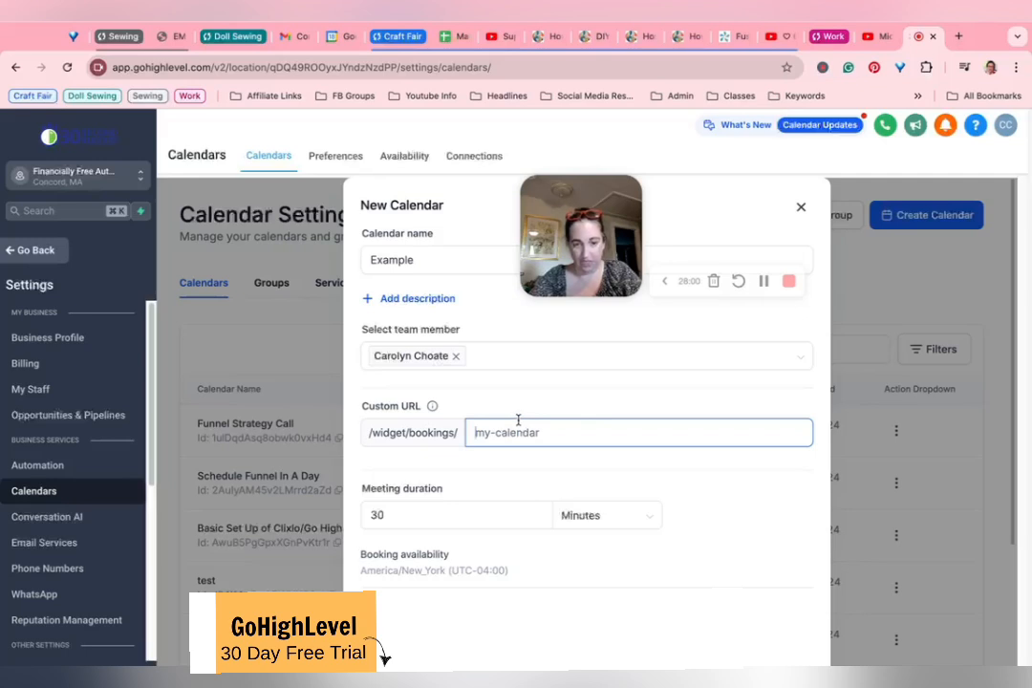
{"action": "type", "text": ",y-ca"}
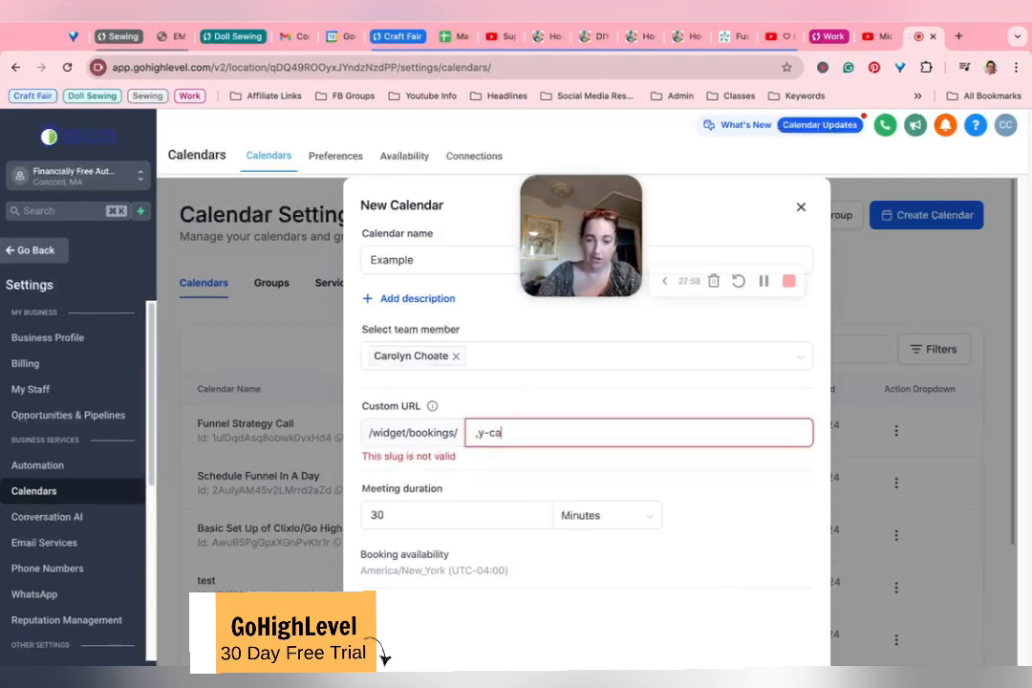
{"action": "type", "text": "le"}
{"action": "key", "text": "BackSpace"}
{"action": "key", "text": "BackSpace"}
{"action": "key", "text": "BackSpace"}
{"action": "key", "text": "BackSpace"}
{"action": "key", "text": "BackSpace"}
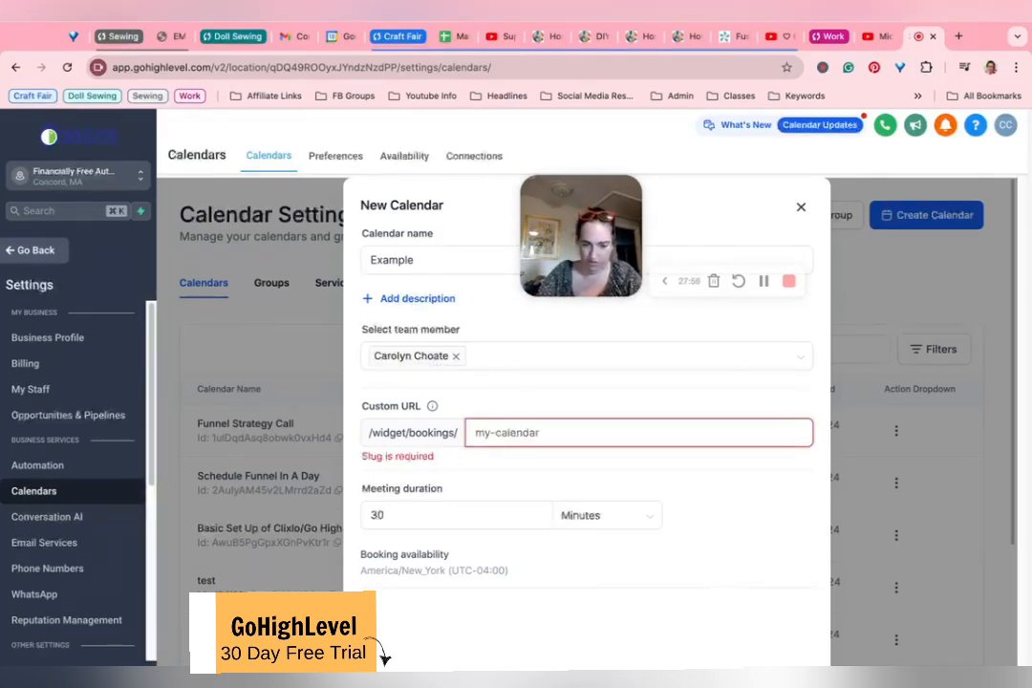
{"action": "type", "text": "my-calendar"}
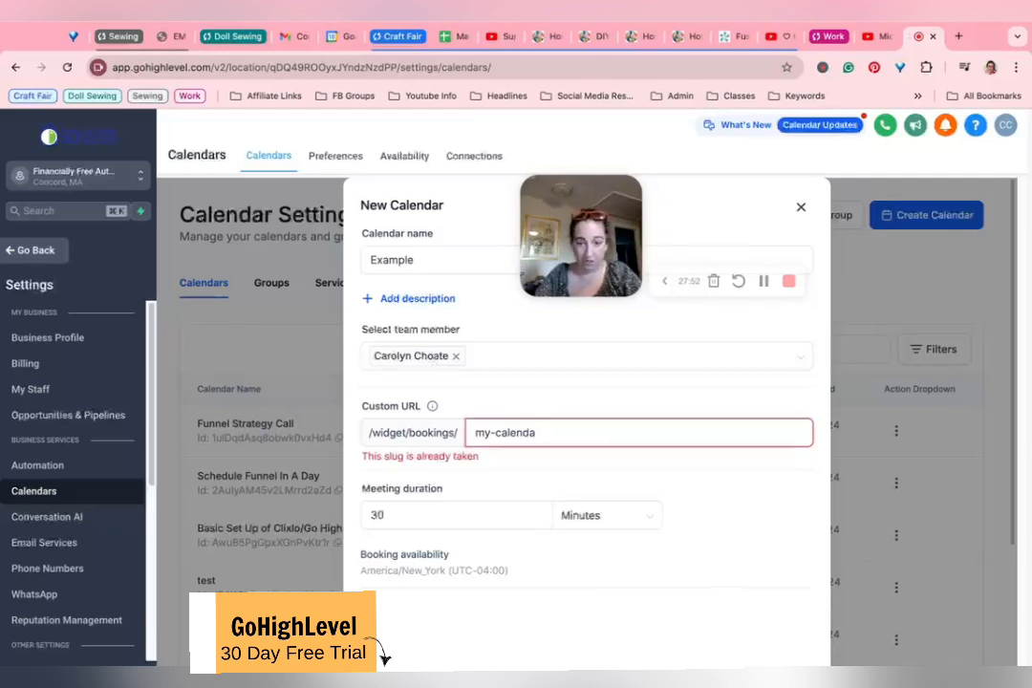
{"action": "key", "text": "BackSpace"}
{"action": "key", "text": "BackSpace"}
{"action": "key", "text": "BackSpace"}
{"action": "key", "text": "BackSpace"}
{"action": "key", "text": "BackSpace"}
{"action": "key", "text": "BackSpace"}
{"action": "key", "text": "BackSpace"}
{"action": "key", "text": "BackSpace"}
{"action": "key", "text": "BackSpace"}
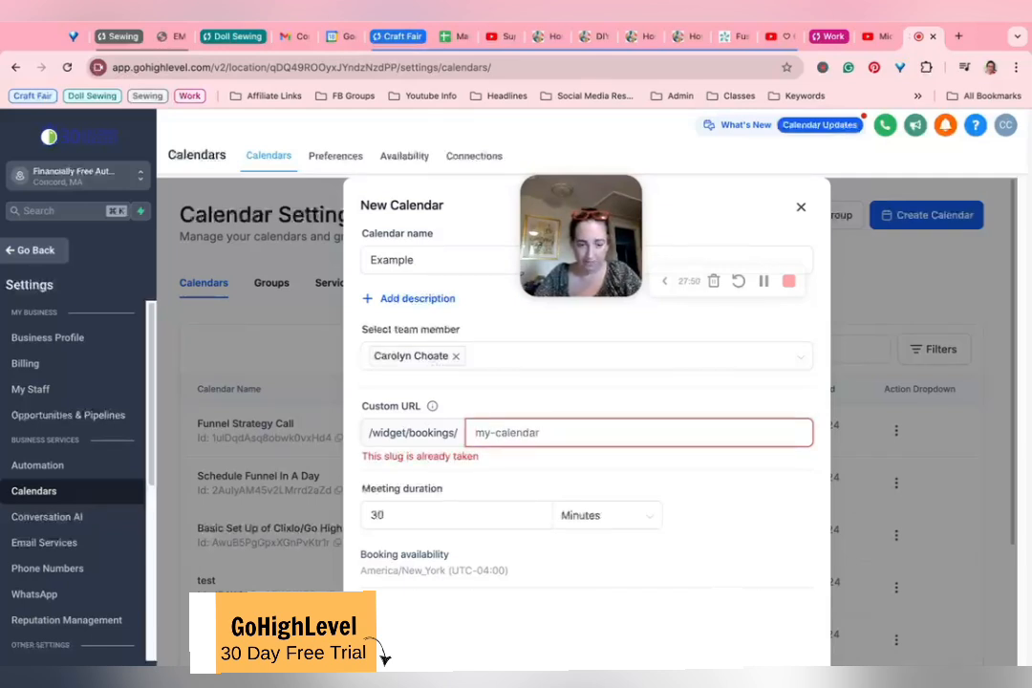
{"action": "type", "text": "231231242342"}
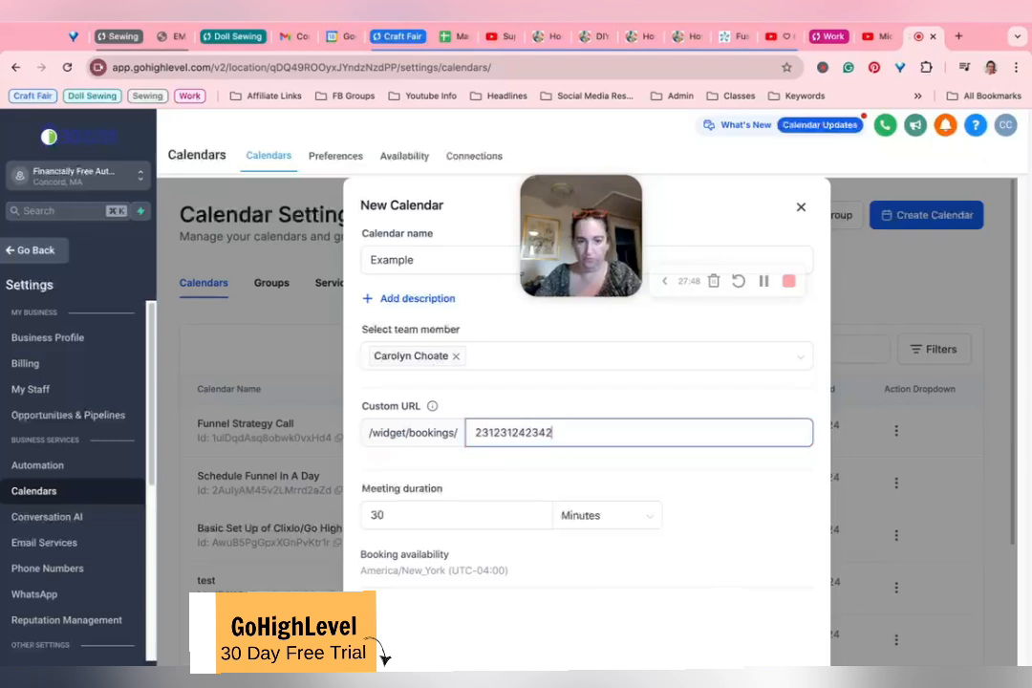
{"action": "left_click", "coordinate": [451, 515]}
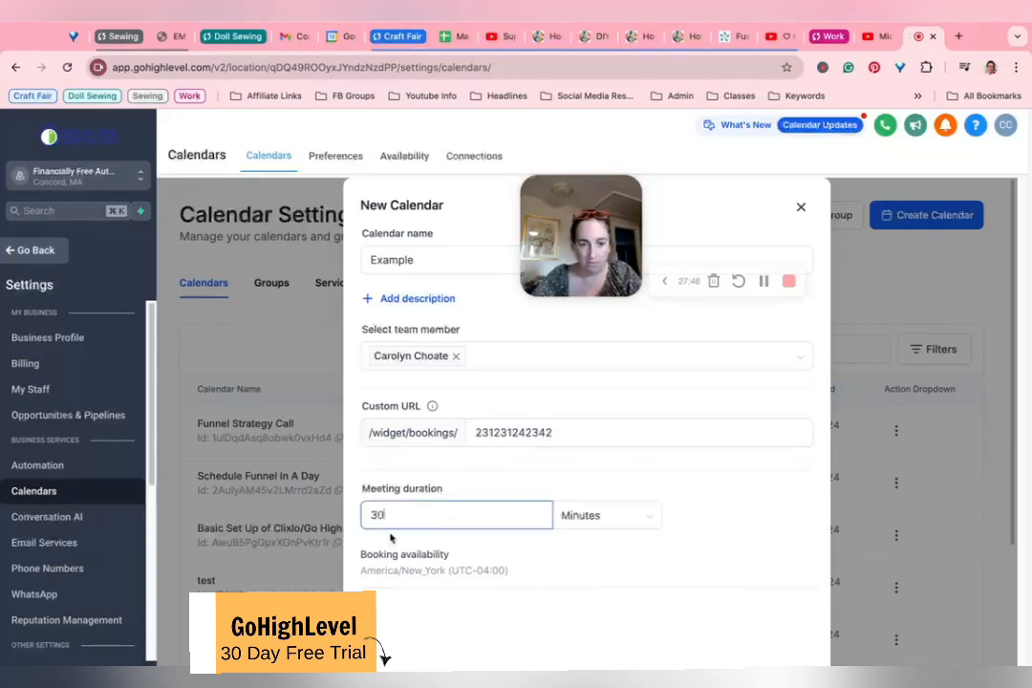
{"action": "scroll", "coordinate": [410, 444], "scroll_direction": "down", "scroll_amount": 1}
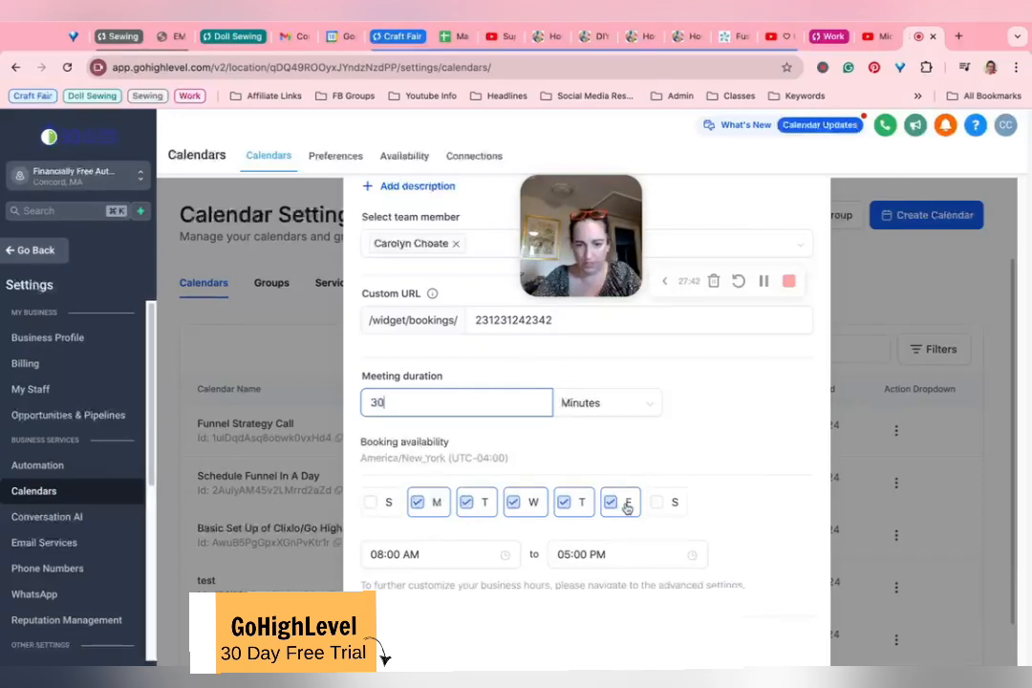
{"action": "scroll", "coordinate": [395, 495], "scroll_direction": "down", "scroll_amount": 1}
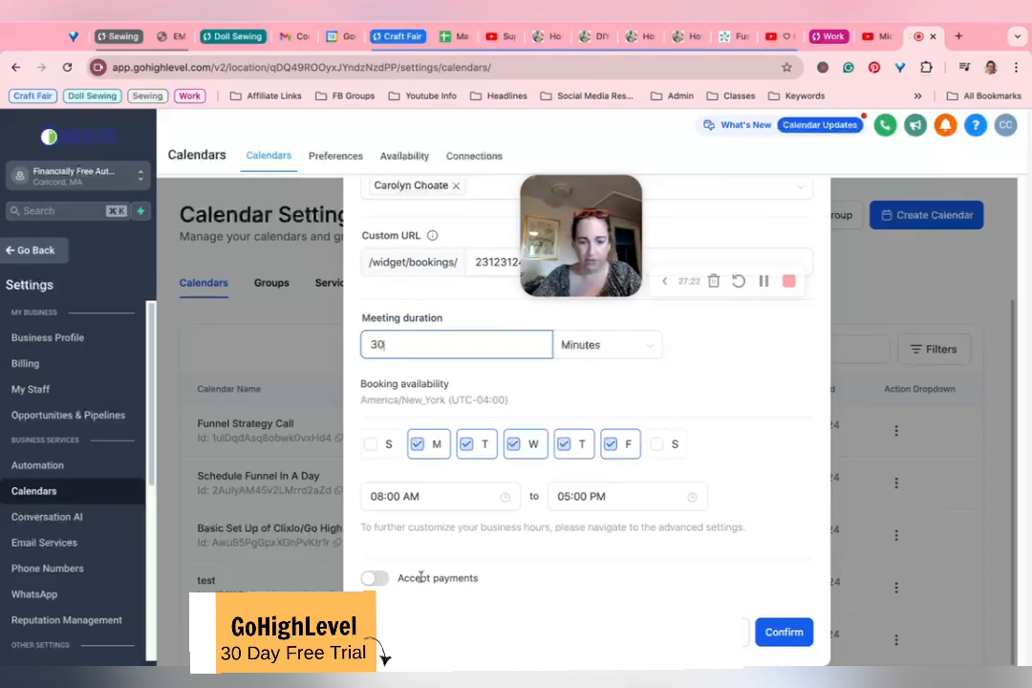
{"action": "left_click", "coordinate": [788, 634]}
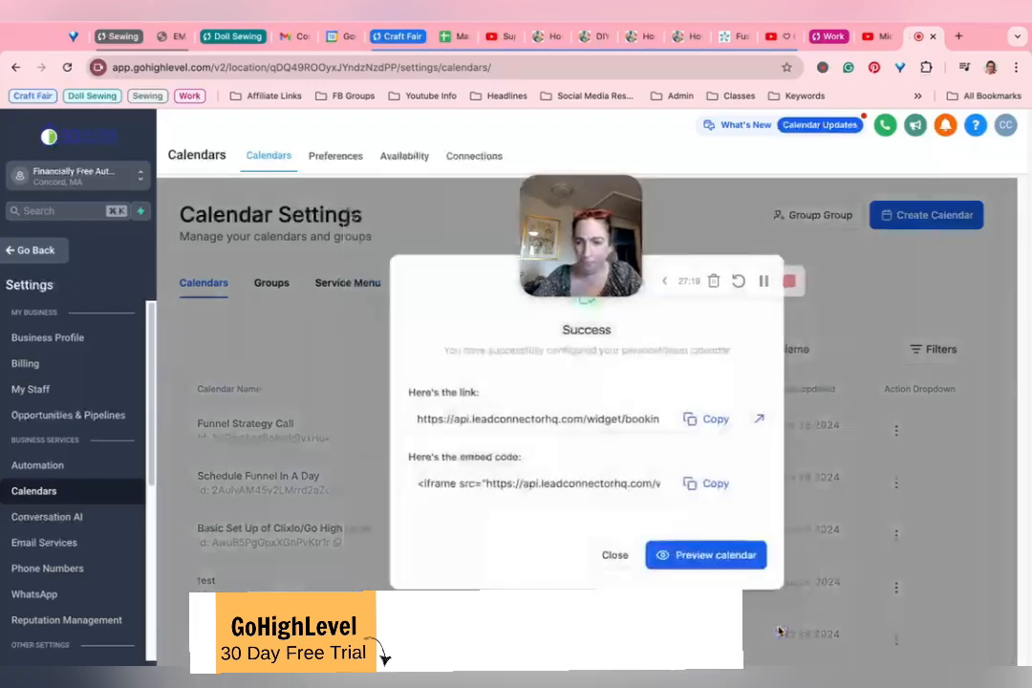
{"action": "left_click", "coordinate": [616, 557]}
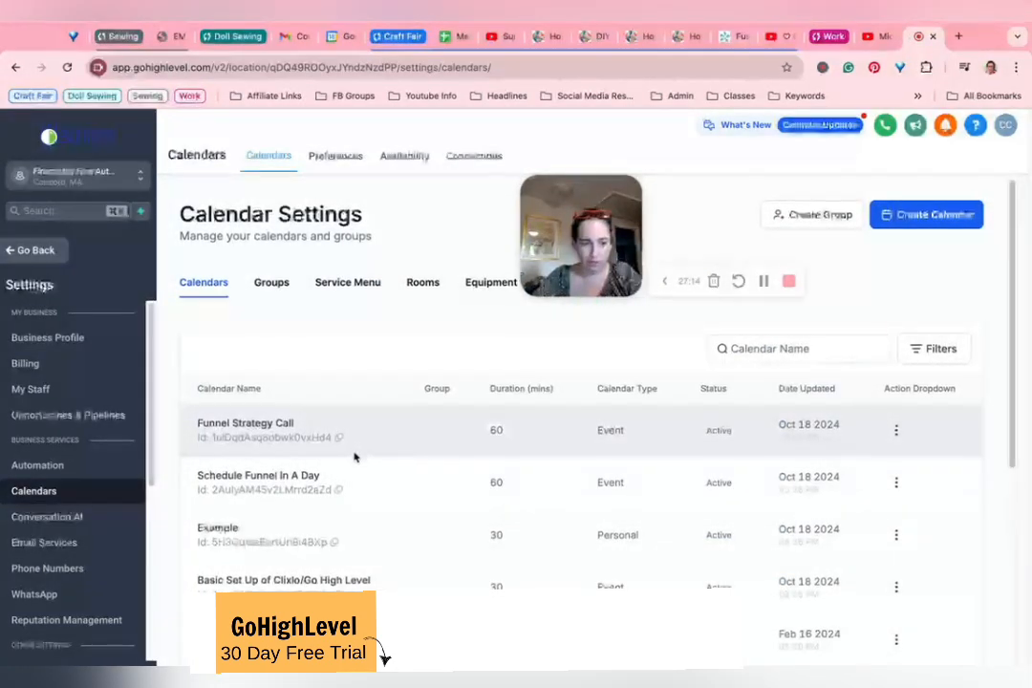
Step: Open the calendar named test for editing from the calendar list
{"action": "scroll", "coordinate": [353, 458], "scroll_direction": "down", "scroll_amount": 1}
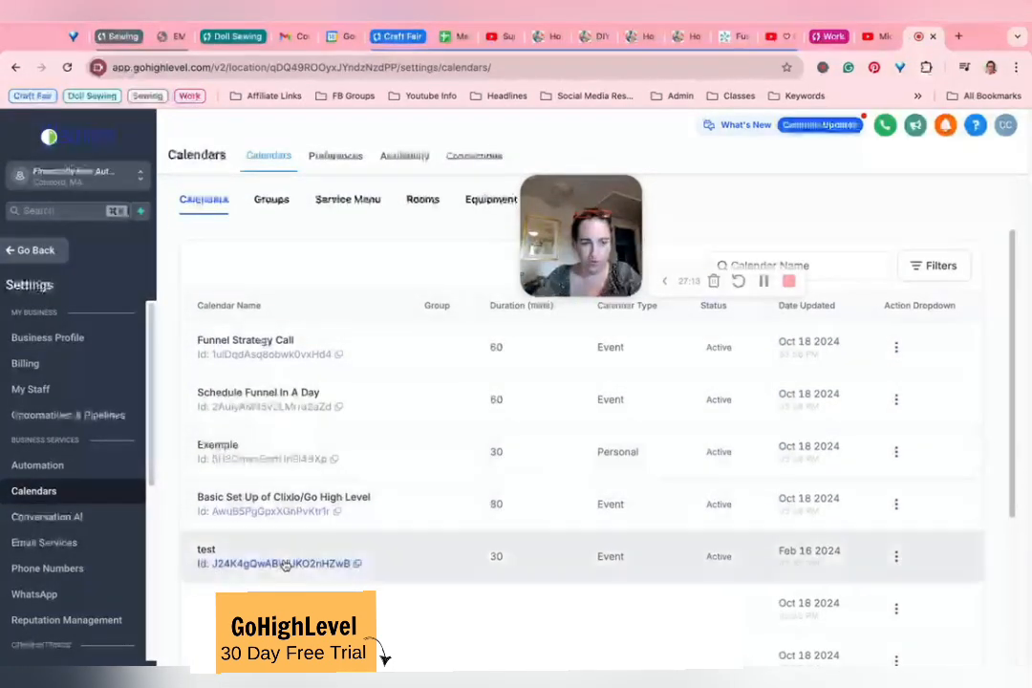
{"action": "left_click", "coordinate": [895, 556]}
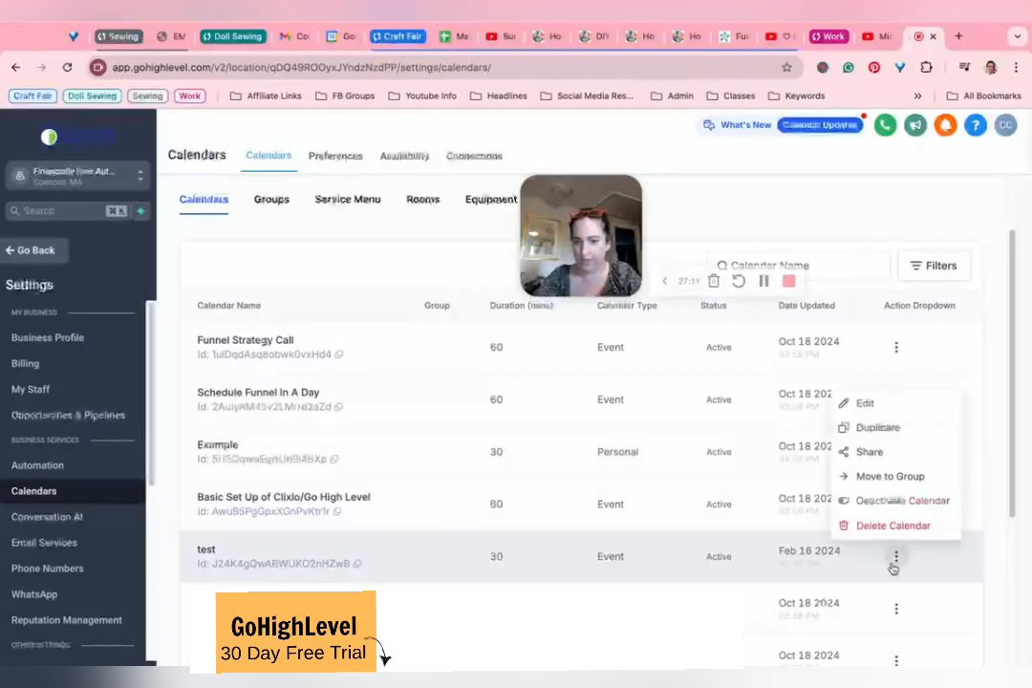
{"action": "left_click", "coordinate": [865, 402]}
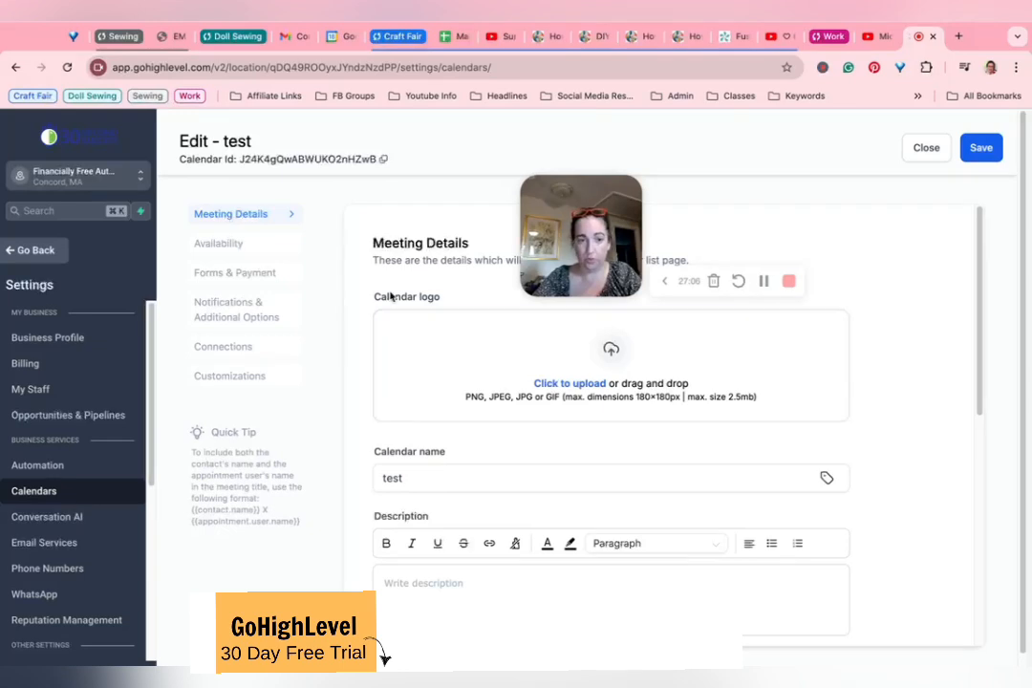
Step: Extend the meeting invite title after {{contact.name}} with "Virtual Coffee with" and the host's full name
{"action": "scroll", "coordinate": [389, 296], "scroll_direction": "down", "scroll_amount": 5}
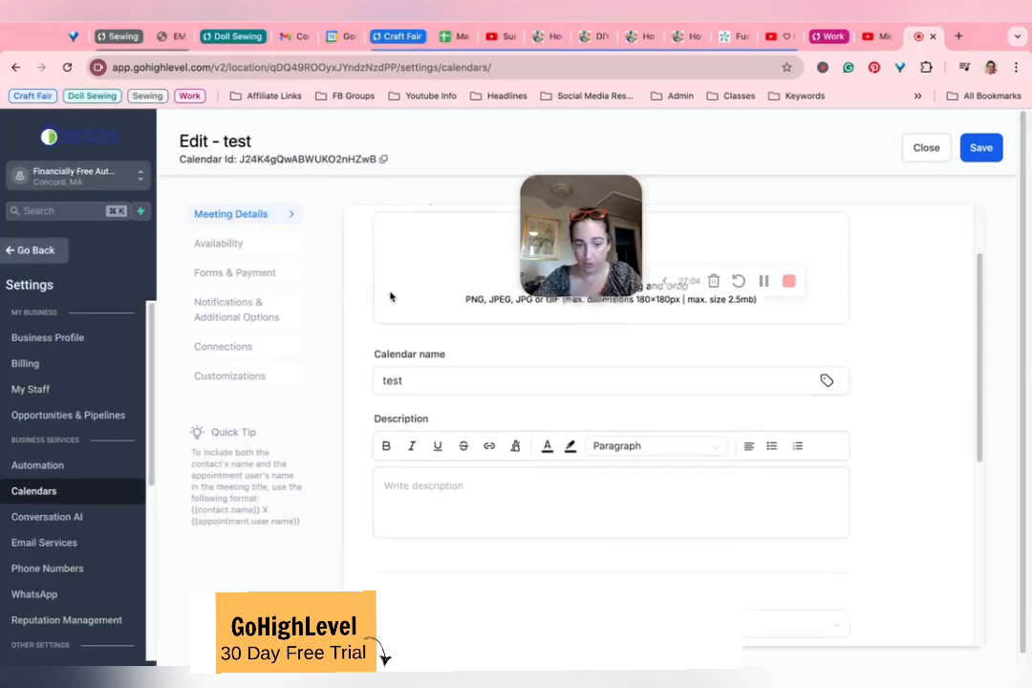
{"action": "scroll", "coordinate": [495, 394], "scroll_direction": "down", "scroll_amount": 1}
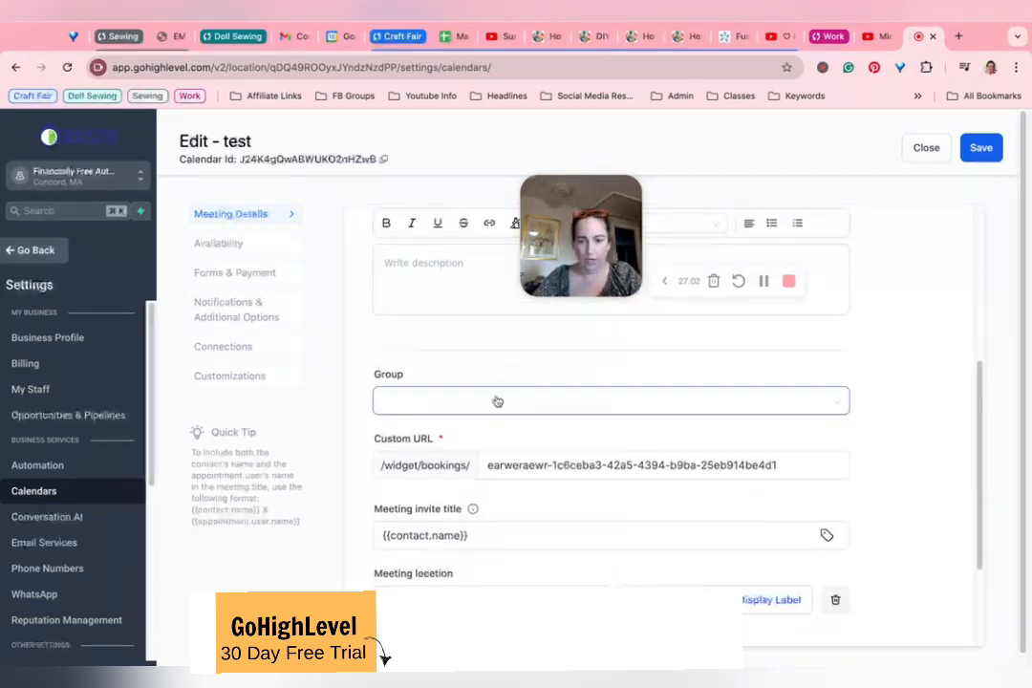
{"action": "scroll", "coordinate": [497, 401], "scroll_direction": "down", "scroll_amount": 1}
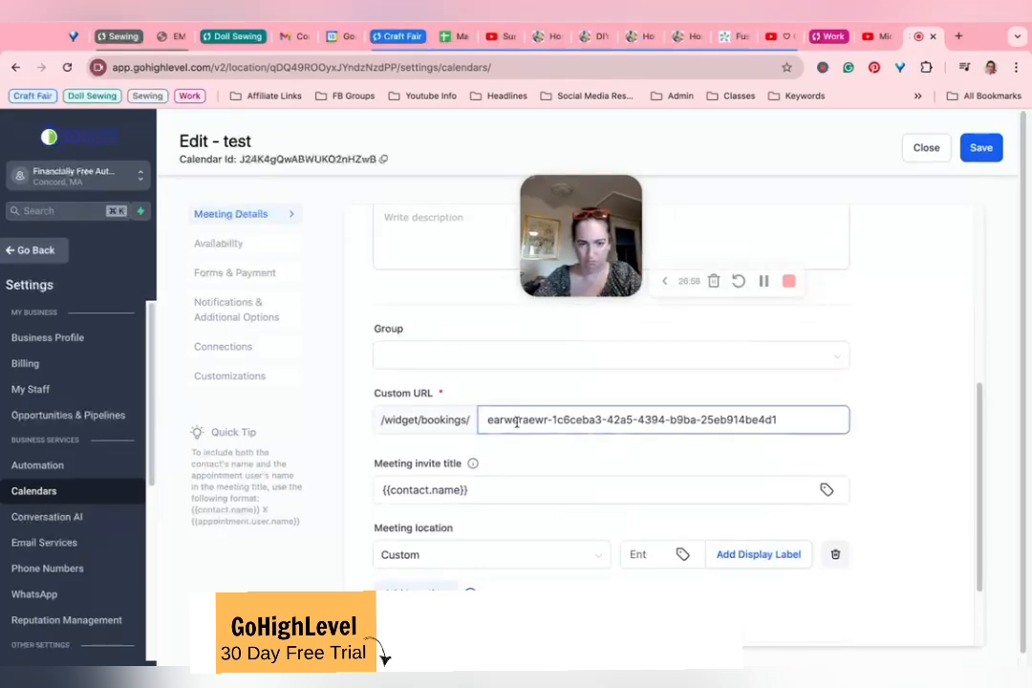
{"action": "scroll", "coordinate": [466, 427], "scroll_direction": "down", "scroll_amount": 2}
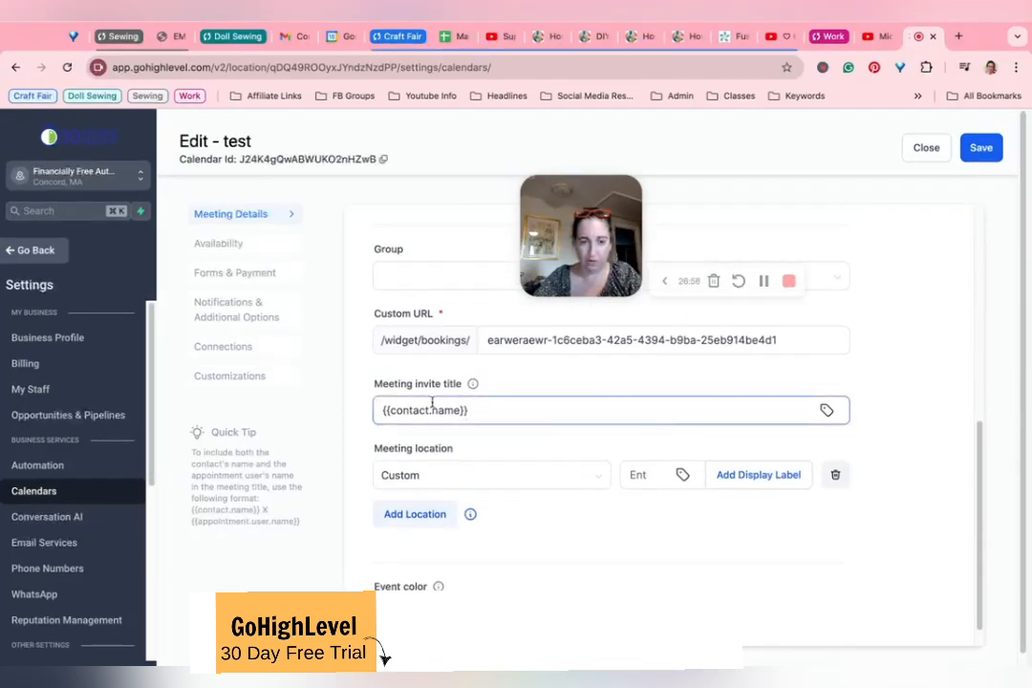
{"action": "left_click", "coordinate": [510, 411]}
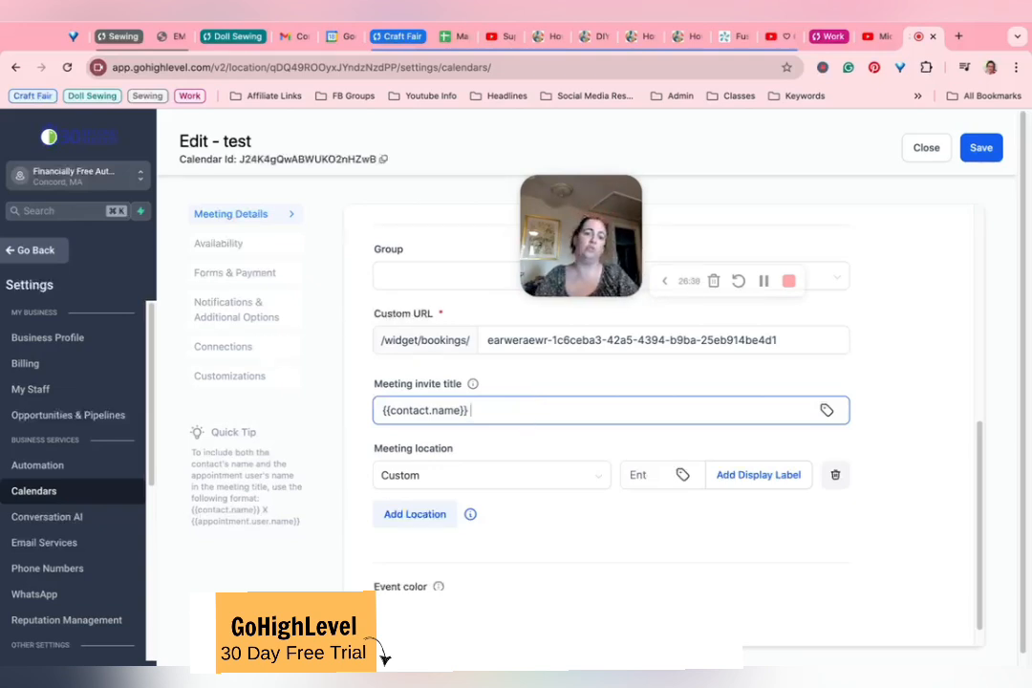
{"action": "type", "text": "tual Cof"}
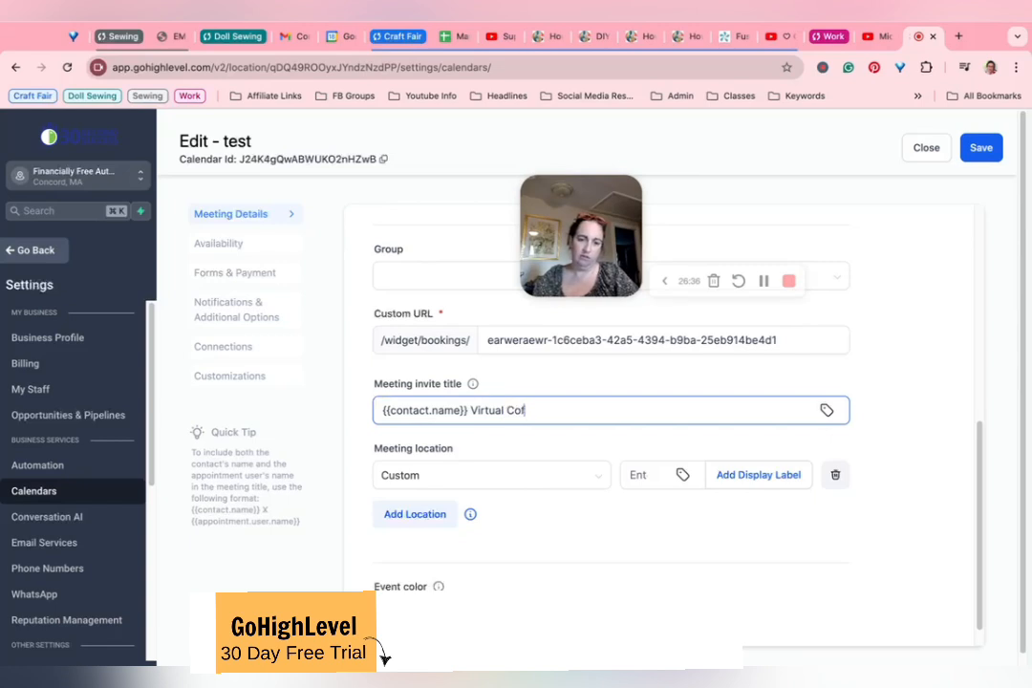
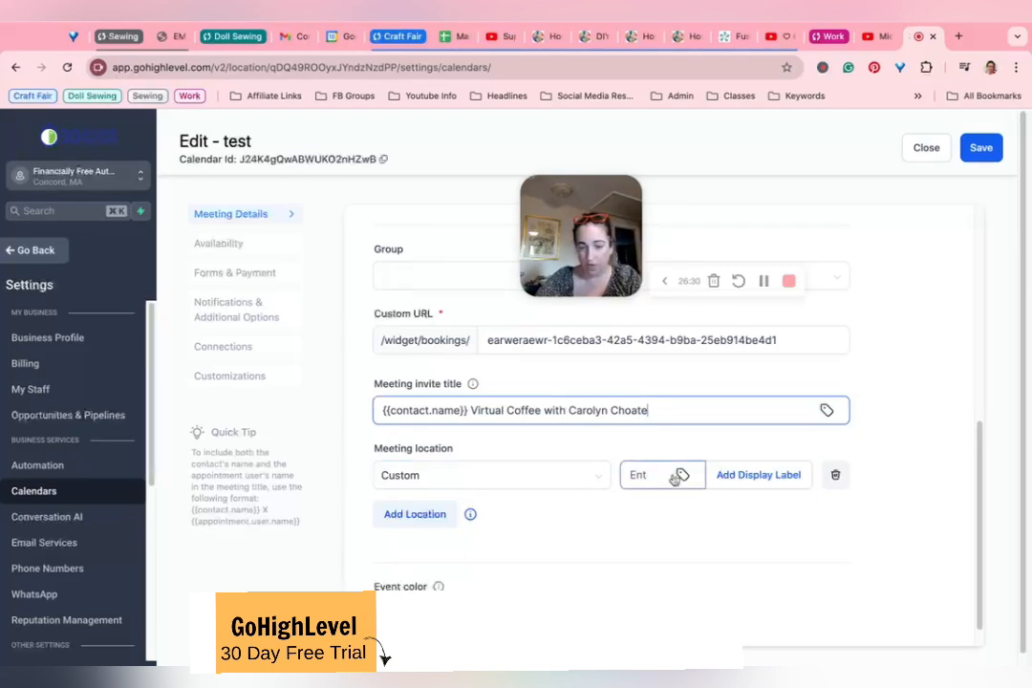
{"action": "left_click", "coordinate": [591, 482]}
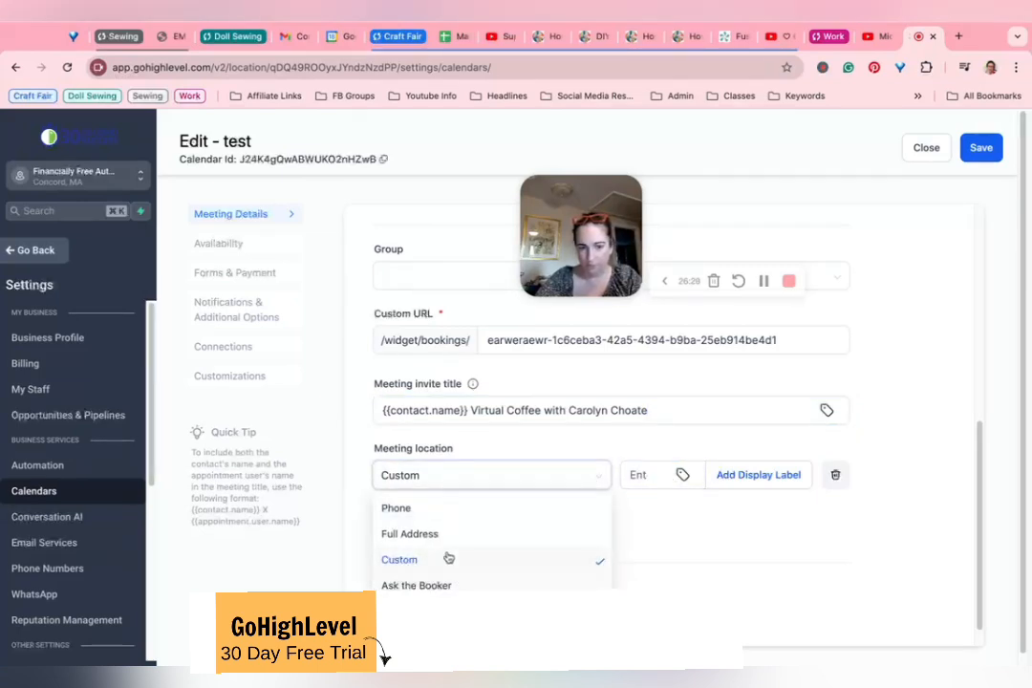
{"action": "scroll", "coordinate": [449, 557], "scroll_direction": "down", "scroll_amount": 1}
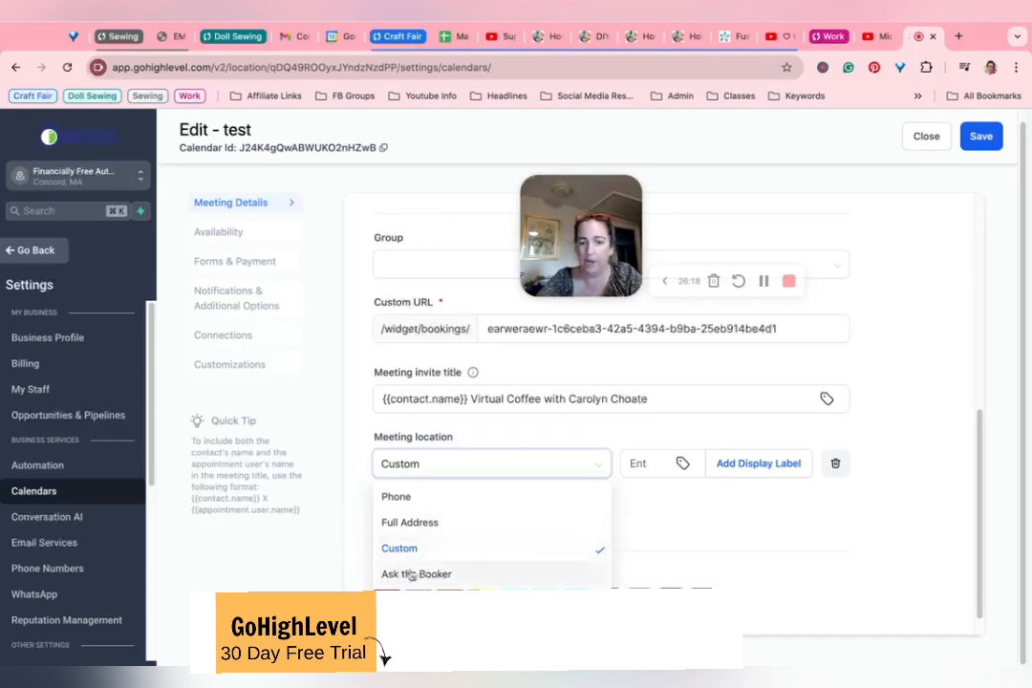
{"action": "left_click", "coordinate": [727, 506]}
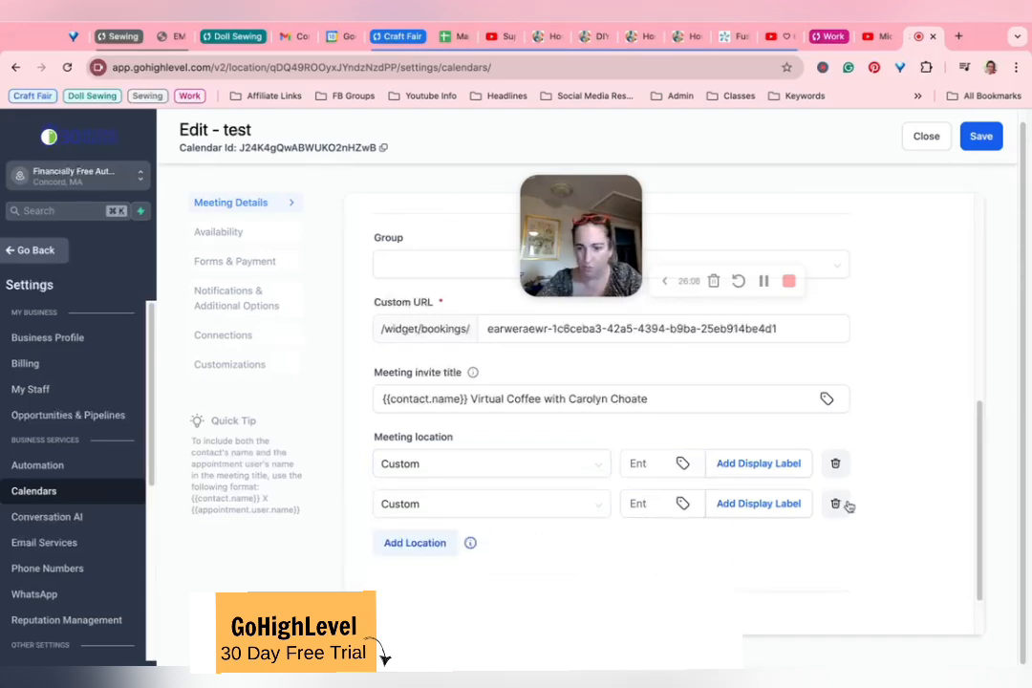
{"action": "left_click", "coordinate": [837, 504]}
Step: Enter www as the calendar's custom meeting location
{"action": "left_click", "coordinate": [631, 460]}
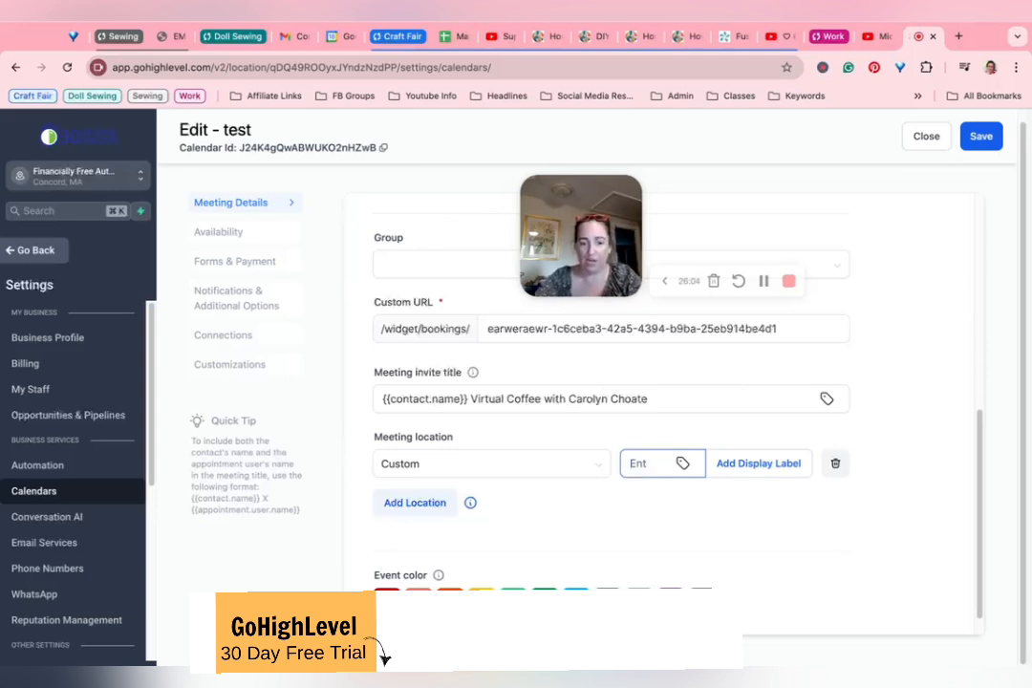
{"action": "type", "text": "www."}
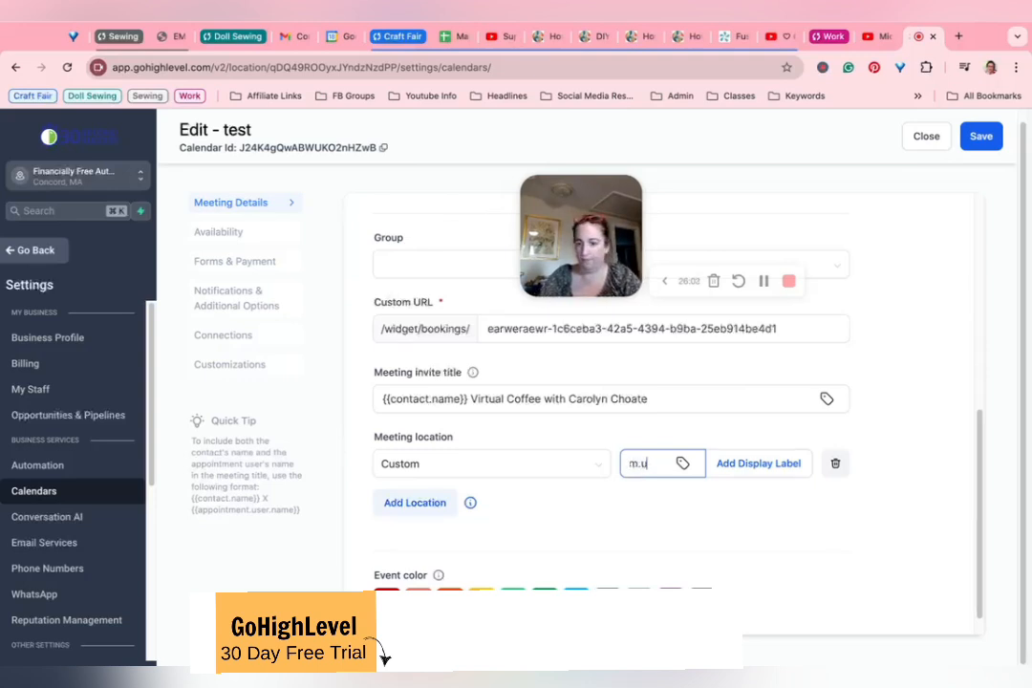
{"action": "left_click", "coordinate": [912, 477]}
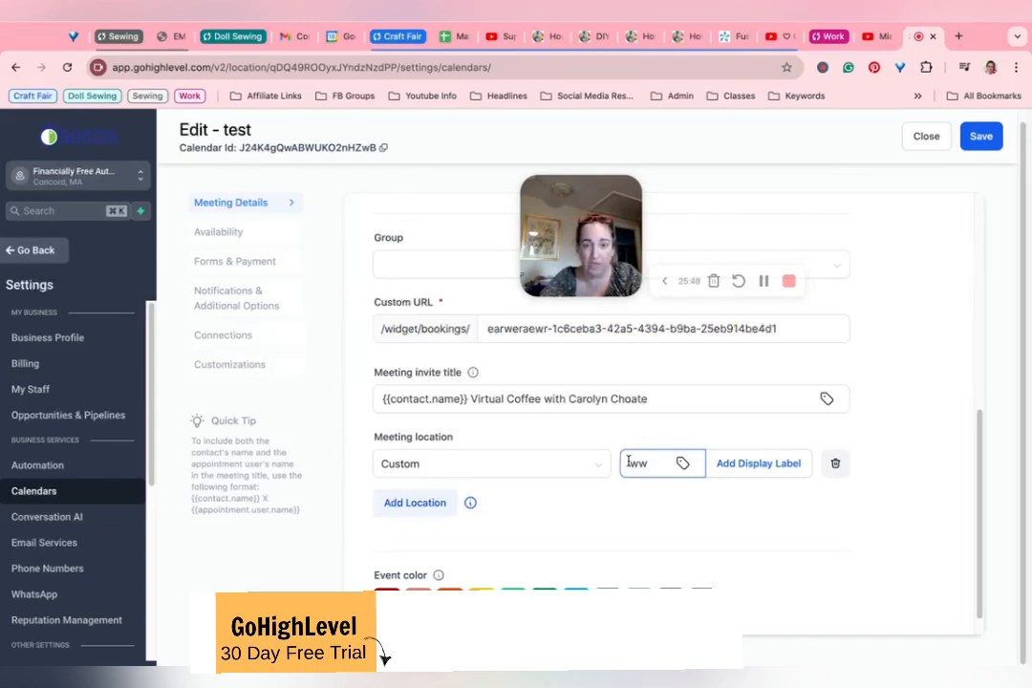
{"action": "scroll", "coordinate": [463, 487], "scroll_direction": "down", "scroll_amount": 1}
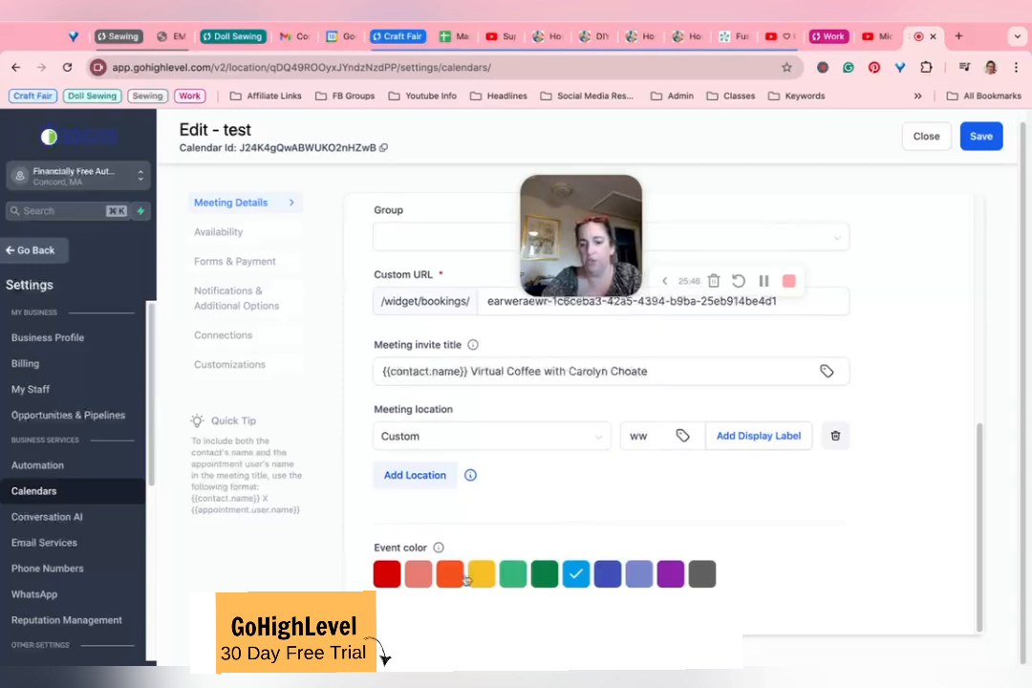
Step: Enable Monday in the calendar's weekly available hours and set its hours from 08:00 AM to 01:00 PM
{"action": "left_click", "coordinate": [246, 234]}
{"action": "scroll", "coordinate": [835, 339], "scroll_direction": "up", "scroll_amount": 5}
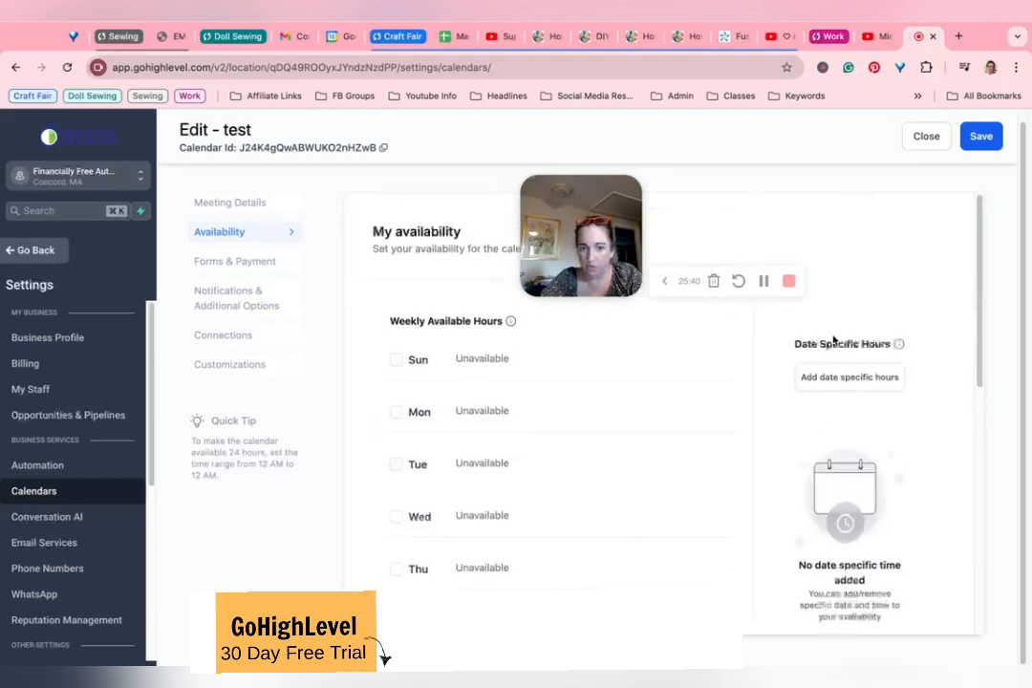
{"action": "left_click", "coordinate": [395, 414]}
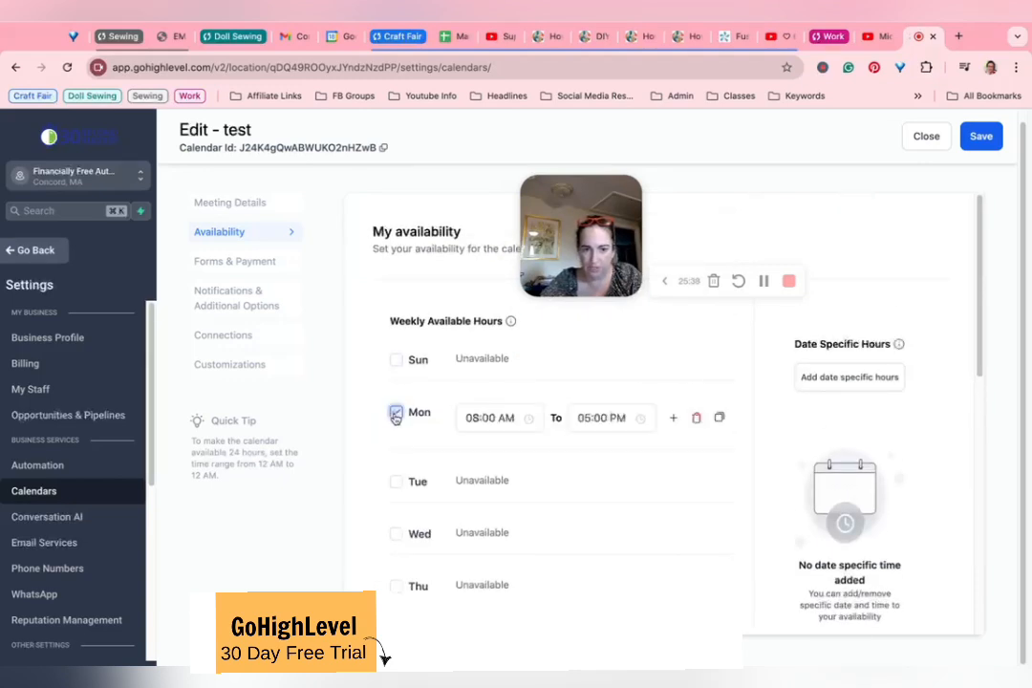
{"action": "left_click", "coordinate": [489, 418]}
{"action": "left_click", "coordinate": [593, 421]}
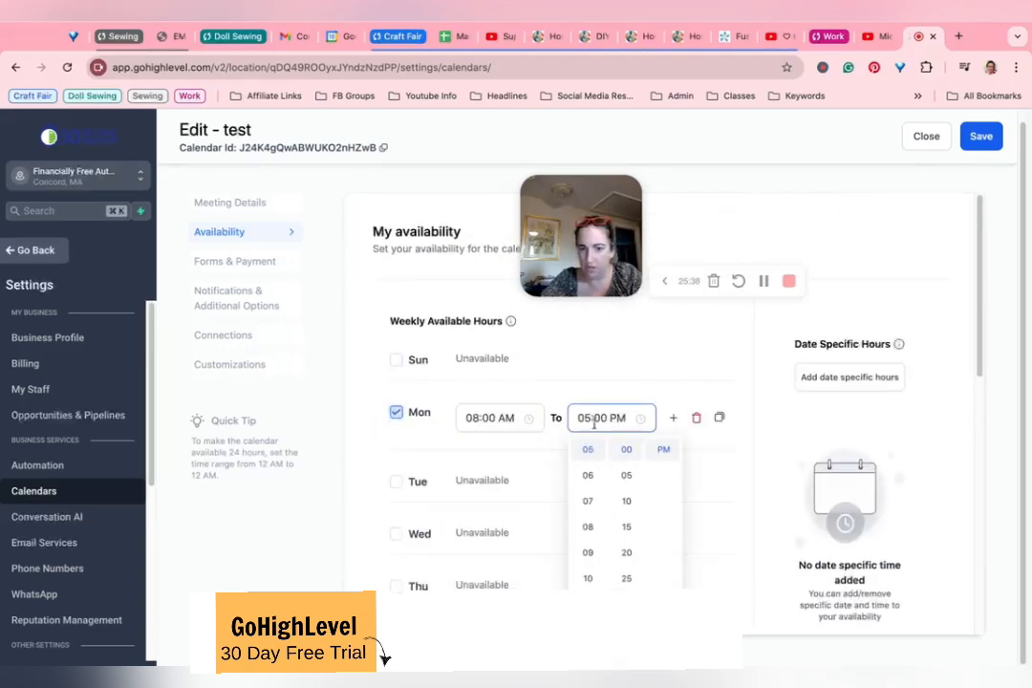
{"action": "left_click", "coordinate": [472, 418]}
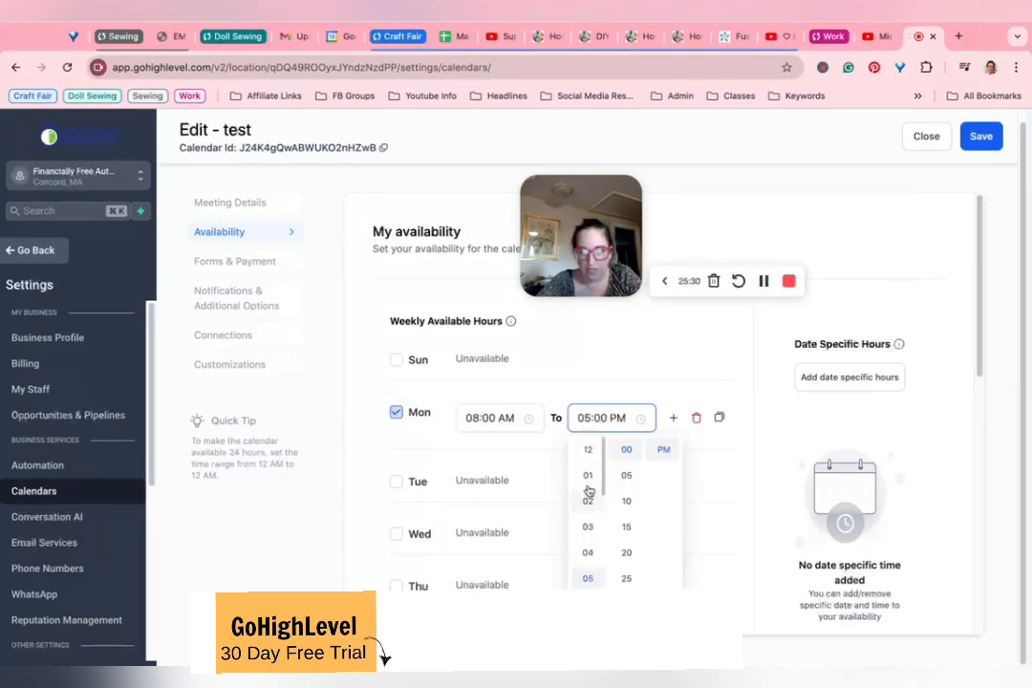
{"action": "left_click", "coordinate": [588, 478]}
Step: Add a second Monday availability window from 02:00 PM to 03:00 PM
{"action": "left_click", "coordinate": [673, 418]}
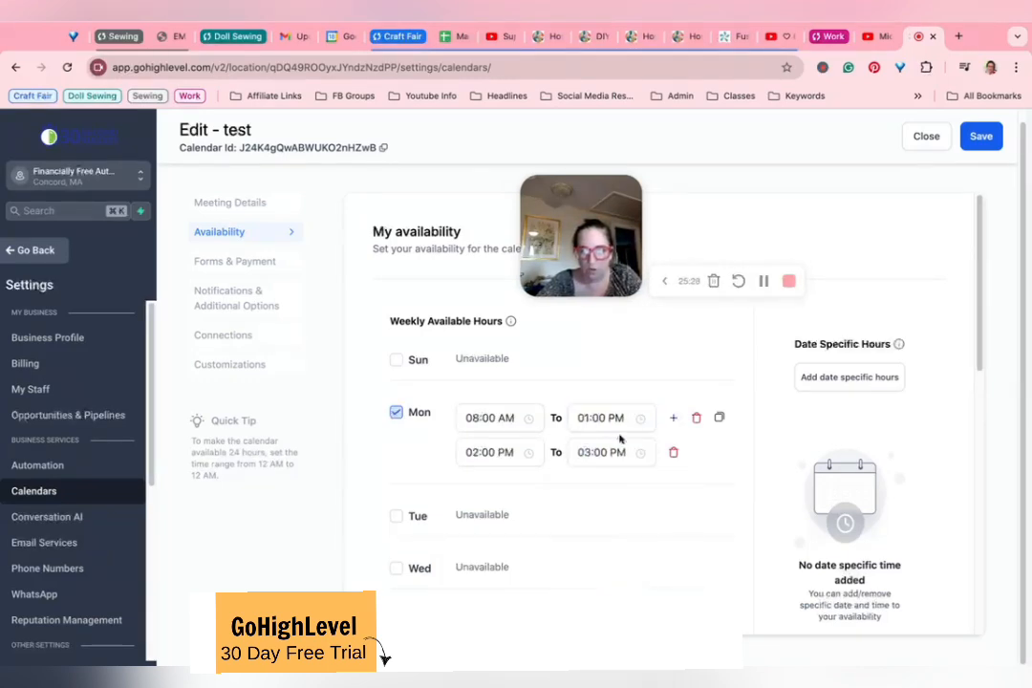
{"action": "left_click", "coordinate": [493, 452]}
{"action": "left_click", "coordinate": [604, 452]}
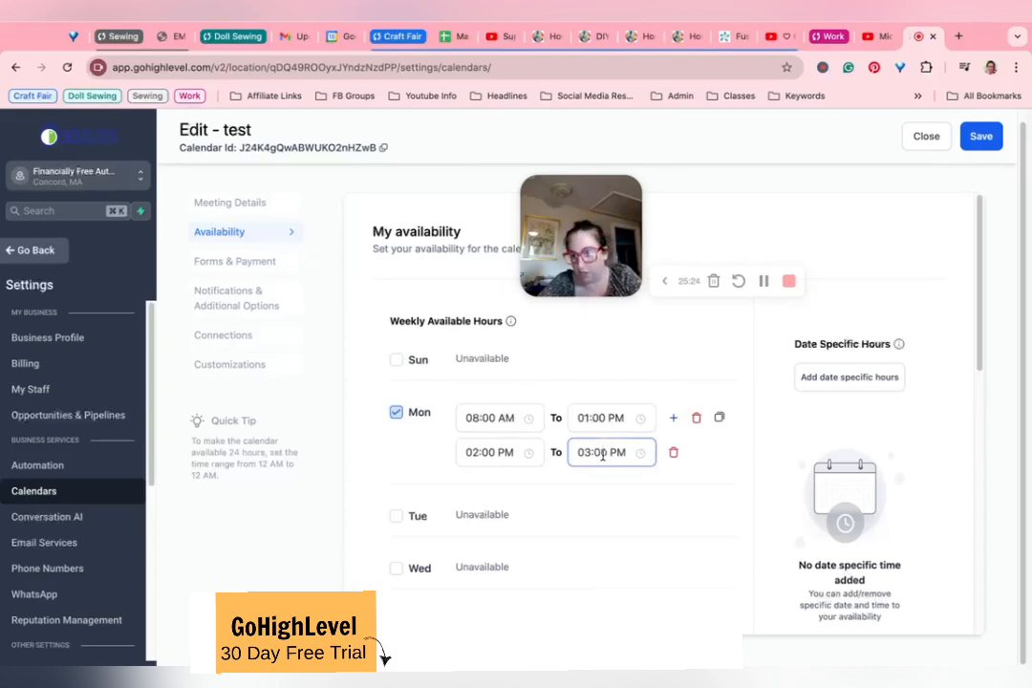
{"action": "scroll", "coordinate": [443, 502], "scroll_direction": "down", "scroll_amount": 4}
{"action": "scroll", "coordinate": [443, 502], "scroll_direction": "up", "scroll_amount": 3}
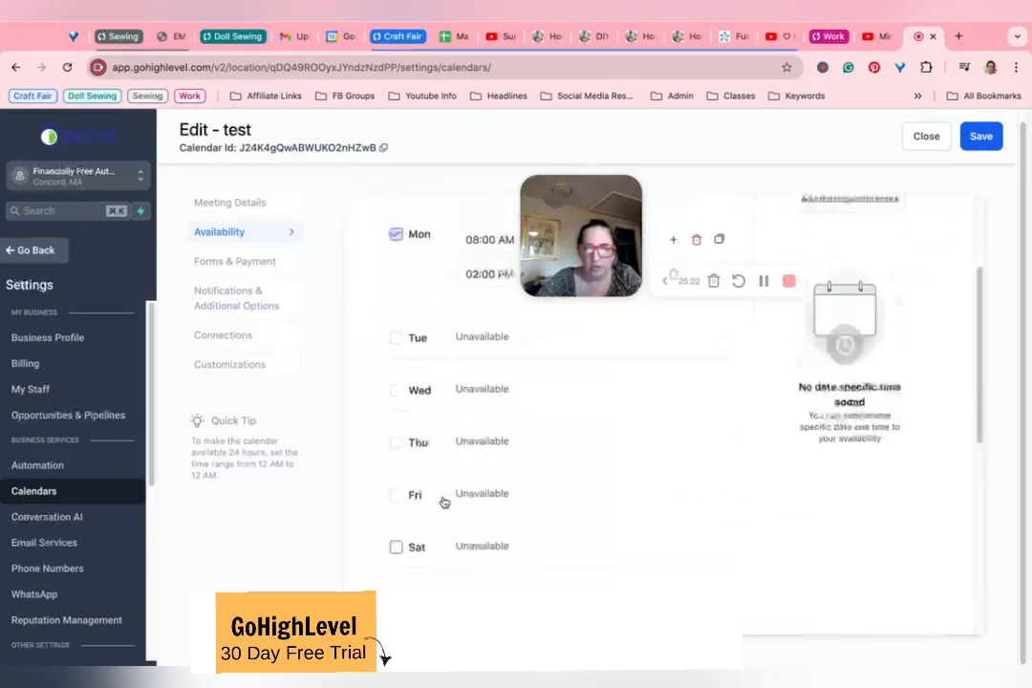
{"action": "scroll", "coordinate": [443, 501], "scroll_direction": "up", "scroll_amount": 1}
{"action": "left_click", "coordinate": [868, 213]}
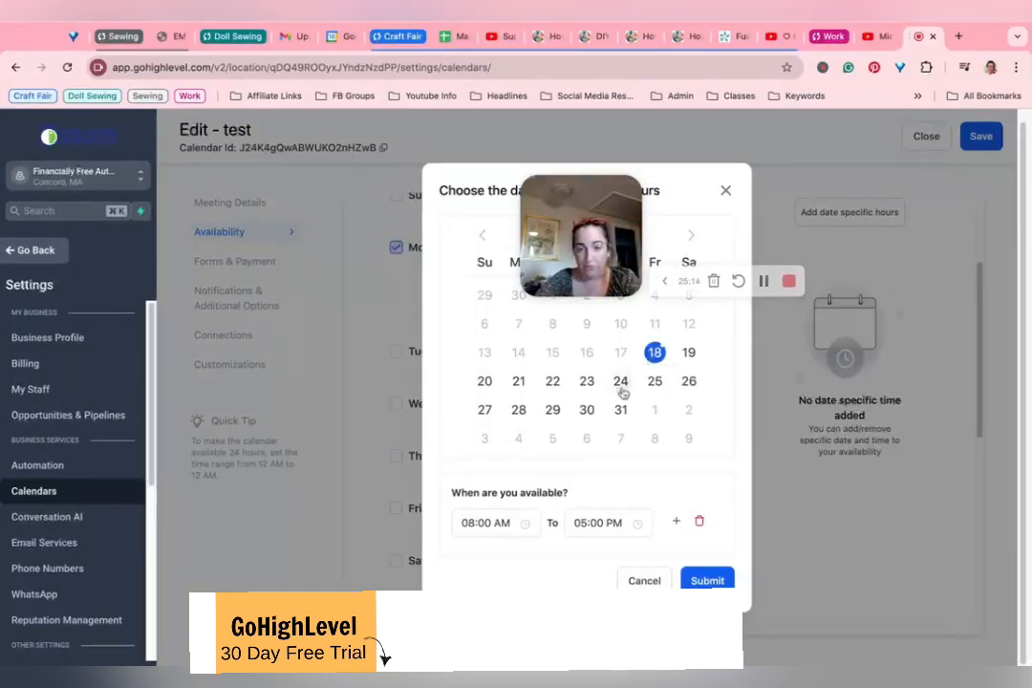
{"action": "left_click", "coordinate": [585, 411]}
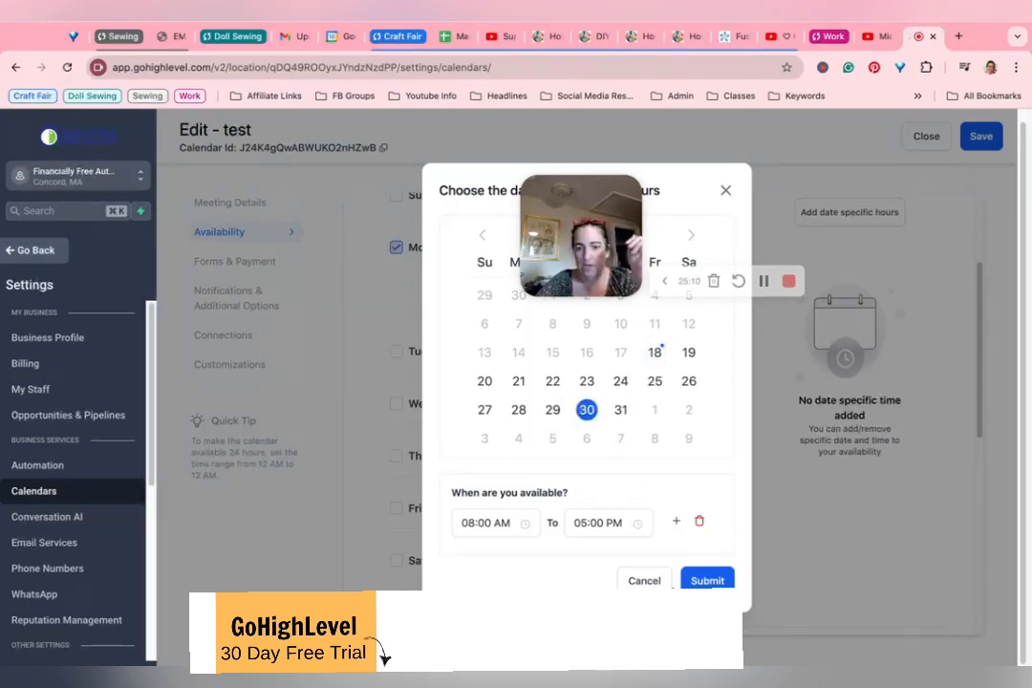
{"action": "left_click", "coordinate": [663, 572]}
Step: Set the minimum scheduling notice to 1 day, keeping the meeting interval and duration as preset
{"action": "scroll", "coordinate": [652, 496], "scroll_direction": "down", "scroll_amount": 3}
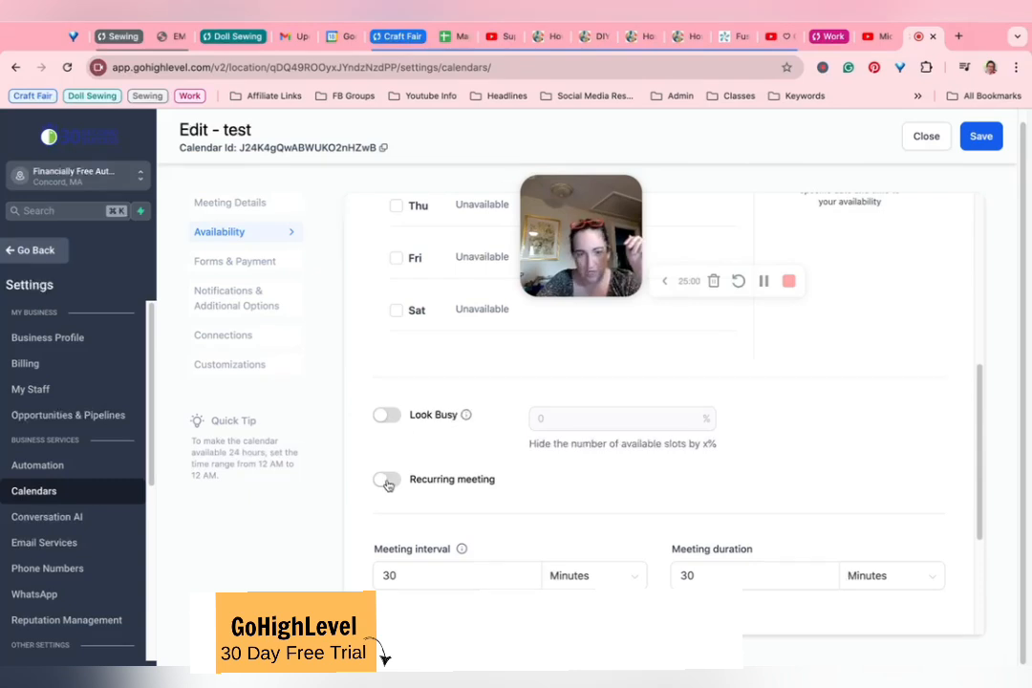
{"action": "scroll", "coordinate": [432, 480], "scroll_direction": "down", "scroll_amount": 1}
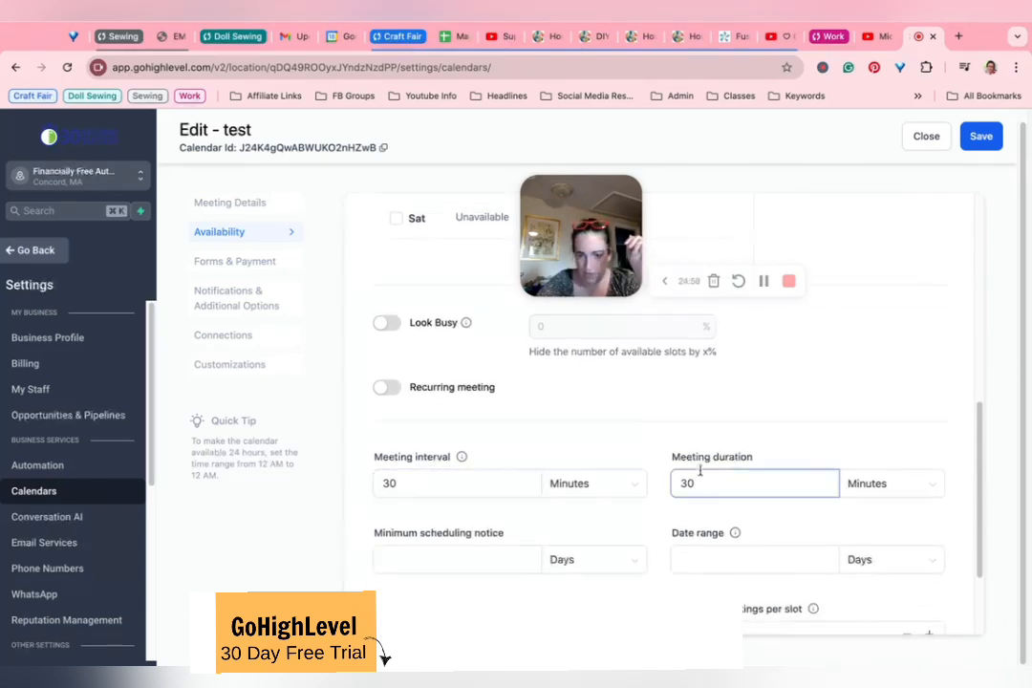
{"action": "mouse_move", "coordinate": [460, 460]}
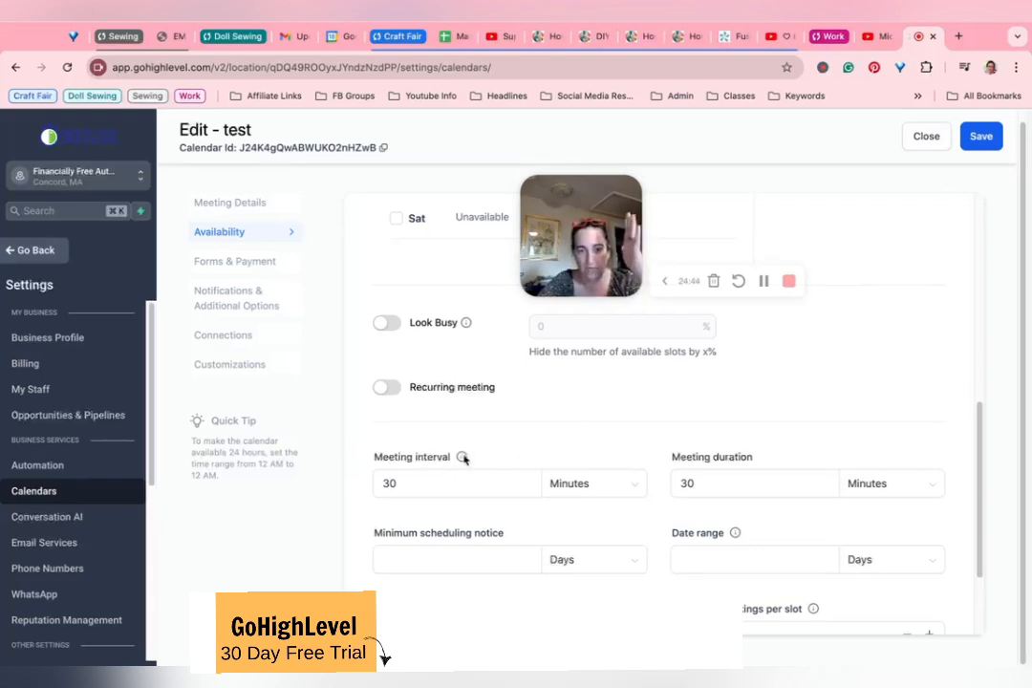
{"action": "left_click", "coordinate": [476, 570]}
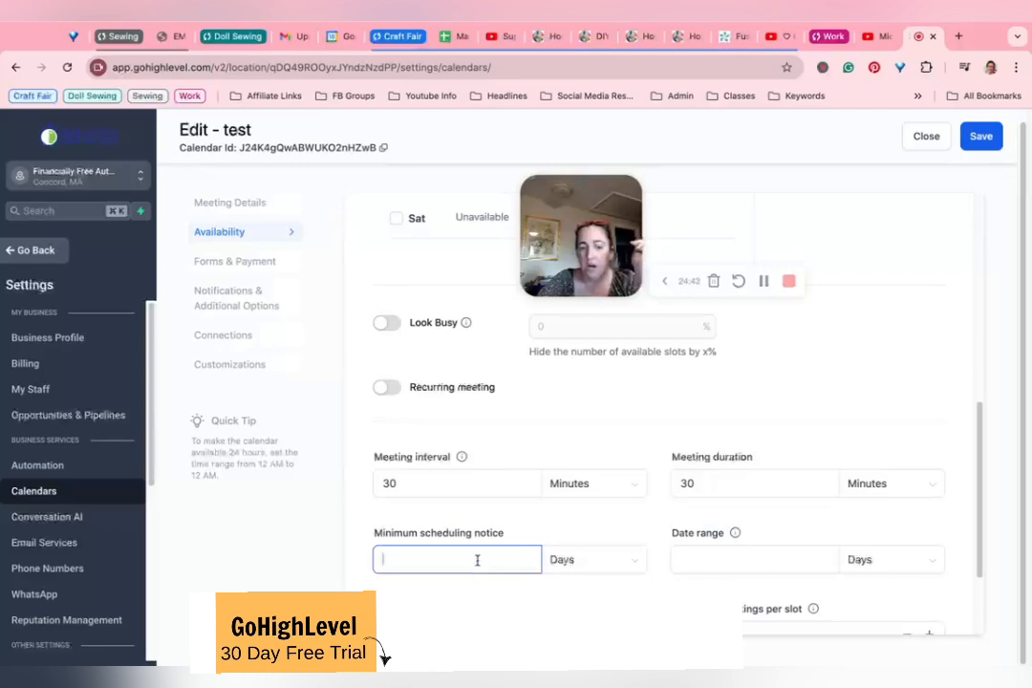
{"action": "type", "text": "1"}
{"action": "left_click", "coordinate": [376, 533]}
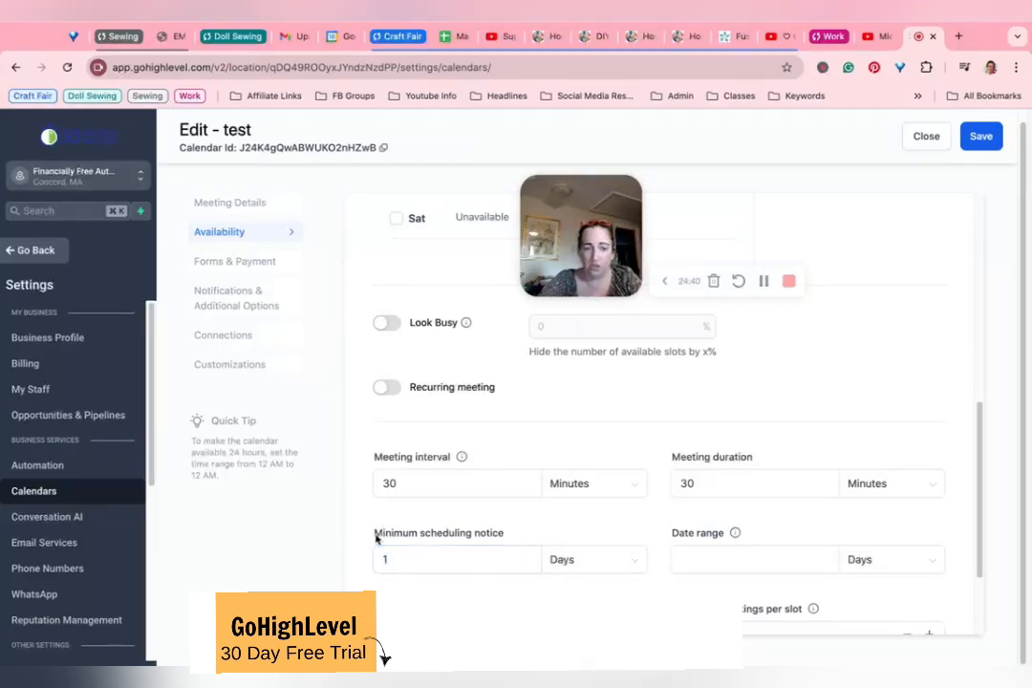
{"action": "left_click", "coordinate": [430, 491]}
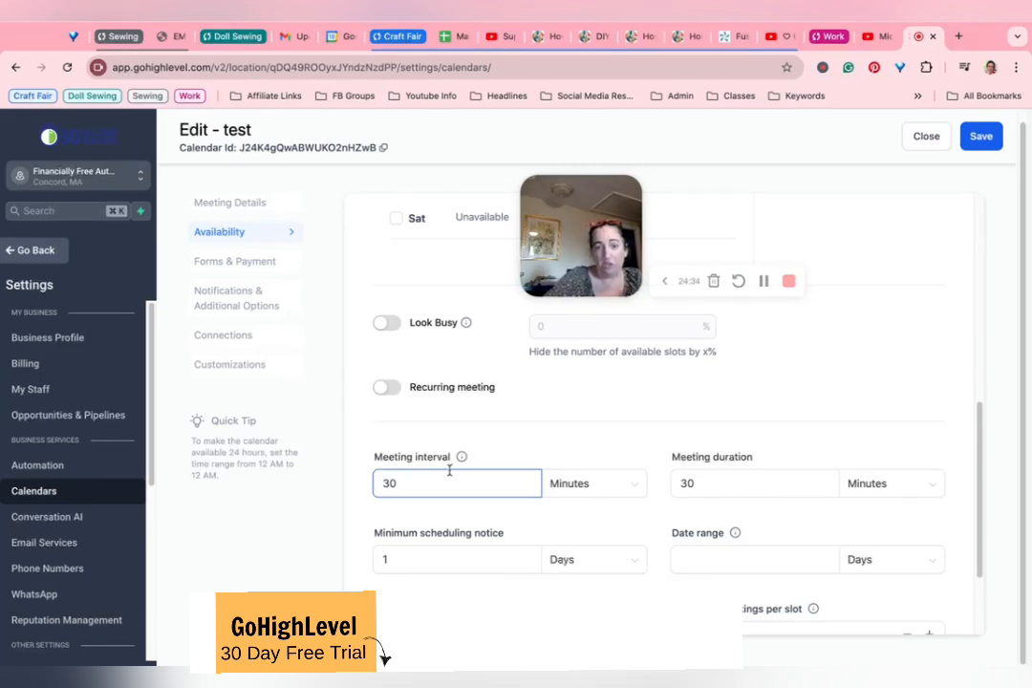
{"action": "left_click", "coordinate": [459, 562]}
{"action": "left_click", "coordinate": [576, 565]}
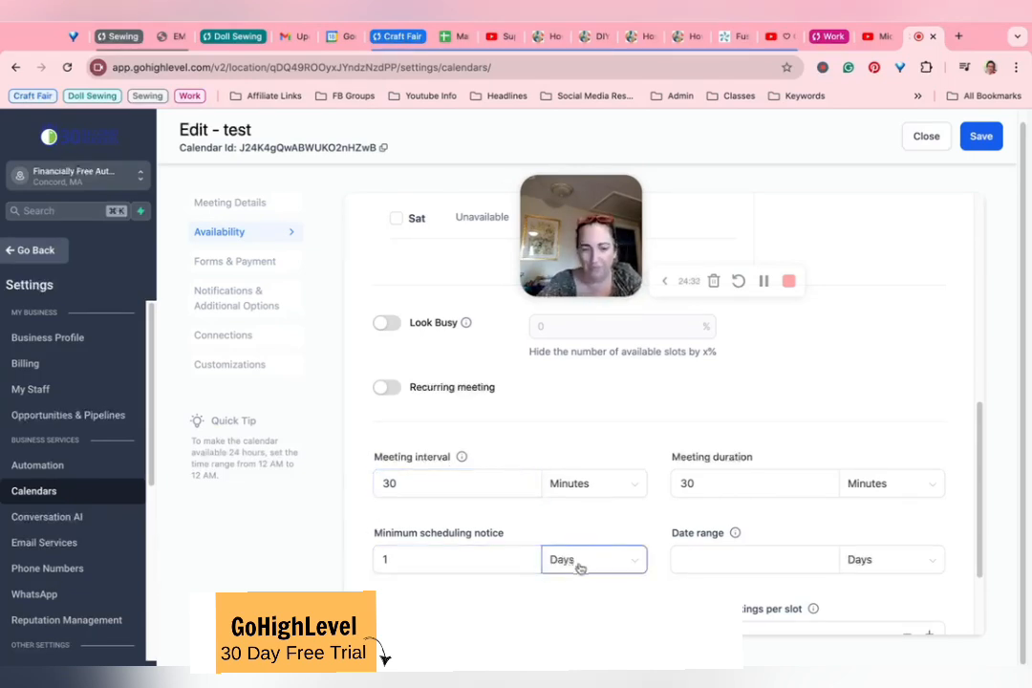
Step: Examine the date range, maximum bookings per slot and per day, and pre-buffer time settings
{"action": "left_click", "coordinate": [824, 559]}
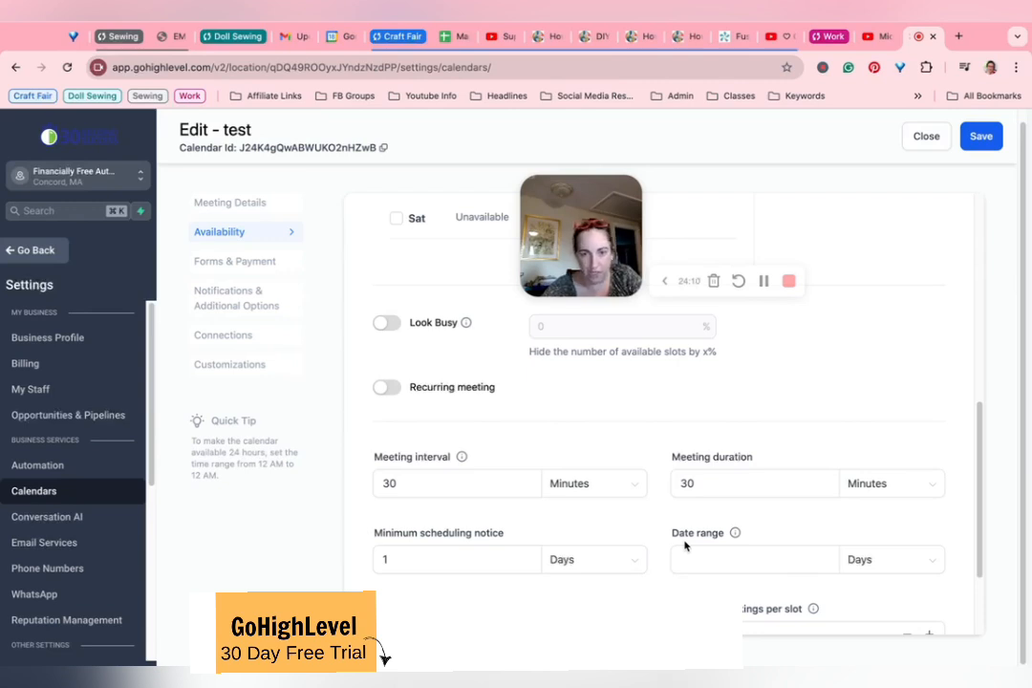
{"action": "left_click", "coordinate": [712, 557]}
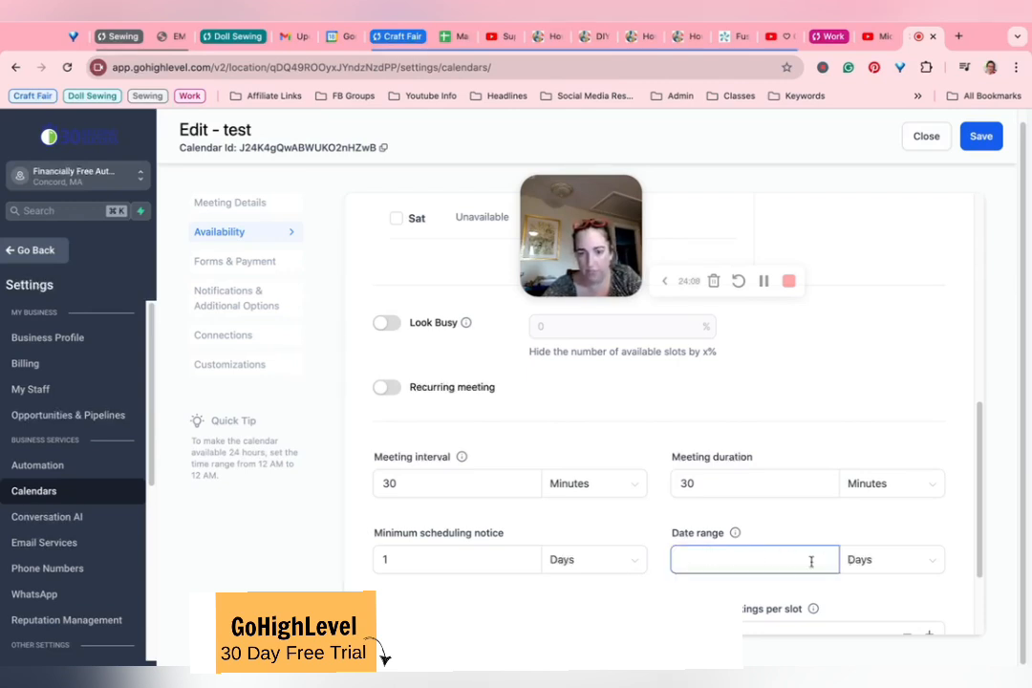
{"action": "scroll", "coordinate": [733, 539], "scroll_direction": "down", "scroll_amount": 1}
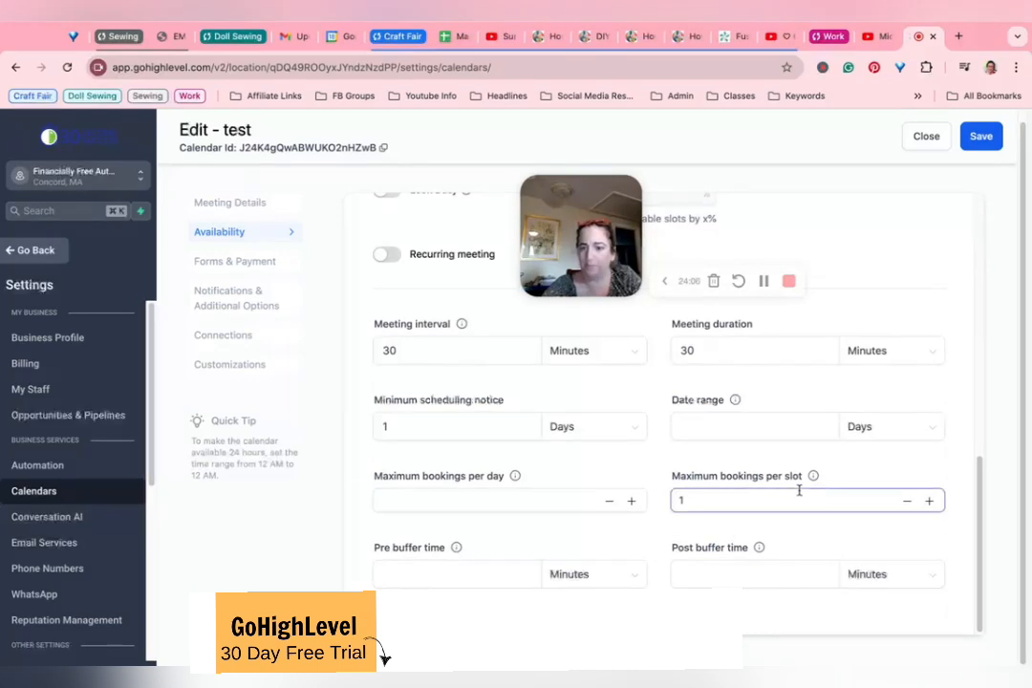
{"action": "left_click", "coordinate": [693, 497]}
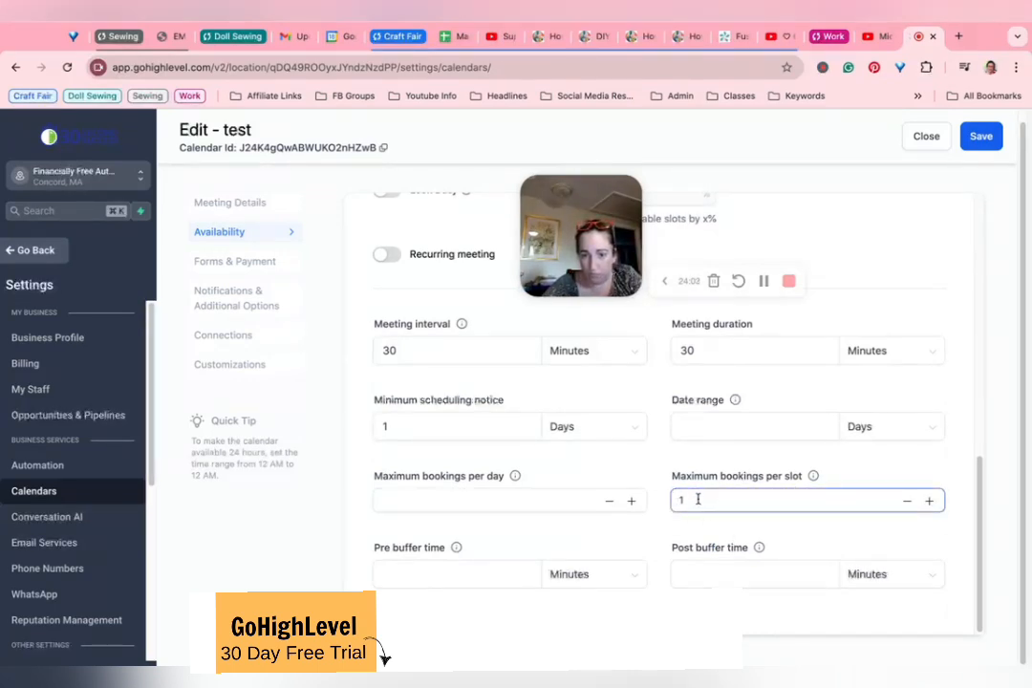
{"action": "key", "text": "BackSpace"}
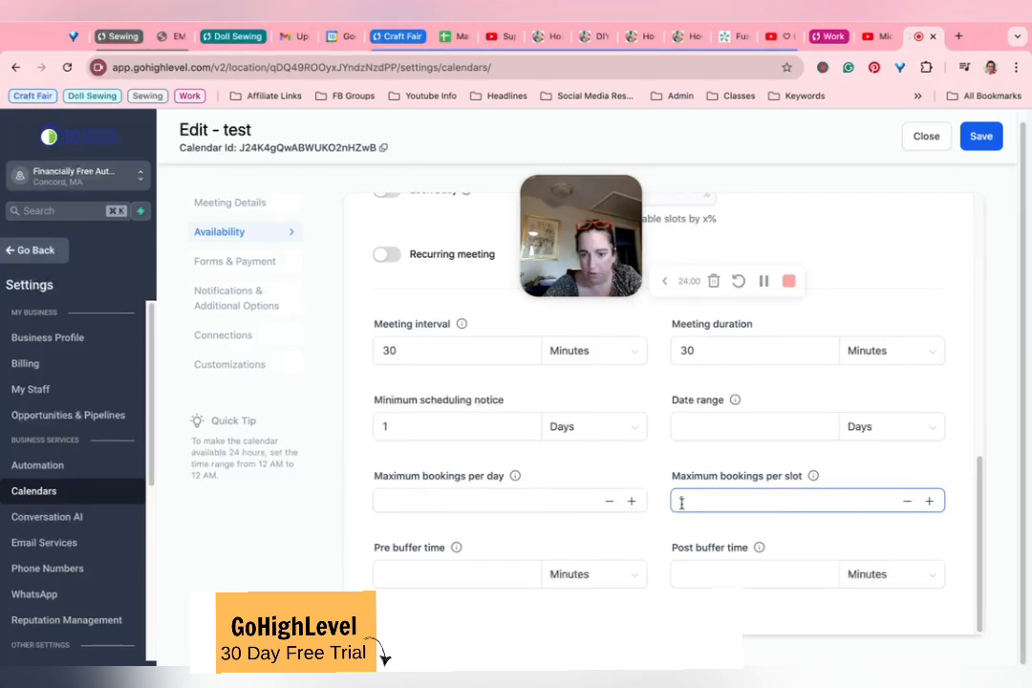
{"action": "left_click", "coordinate": [384, 501]}
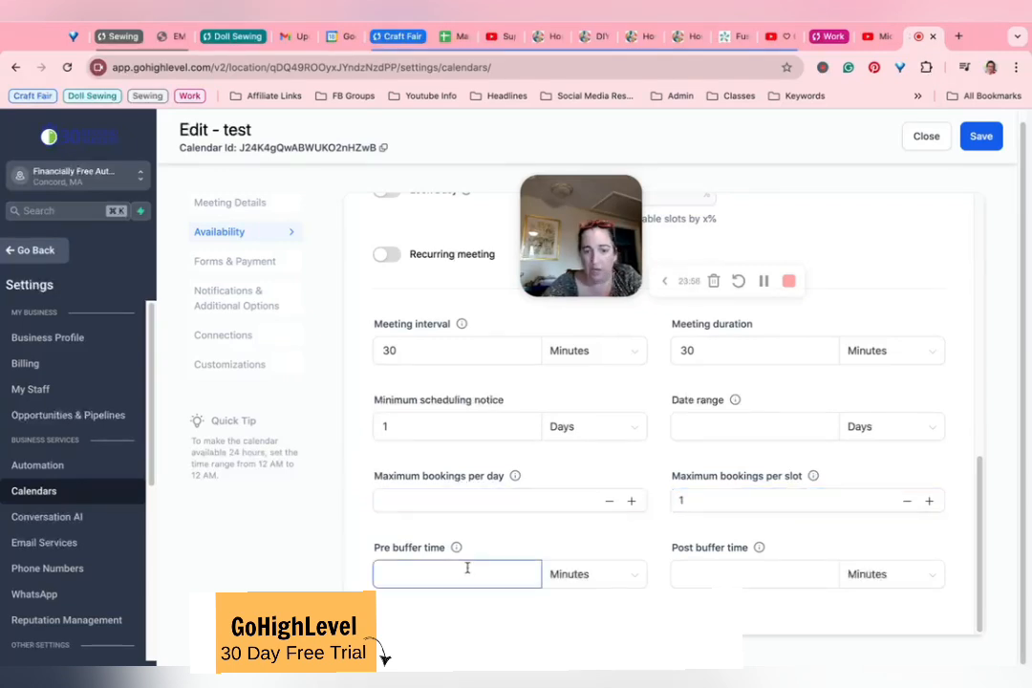
{"action": "mouse_move", "coordinate": [455, 548]}
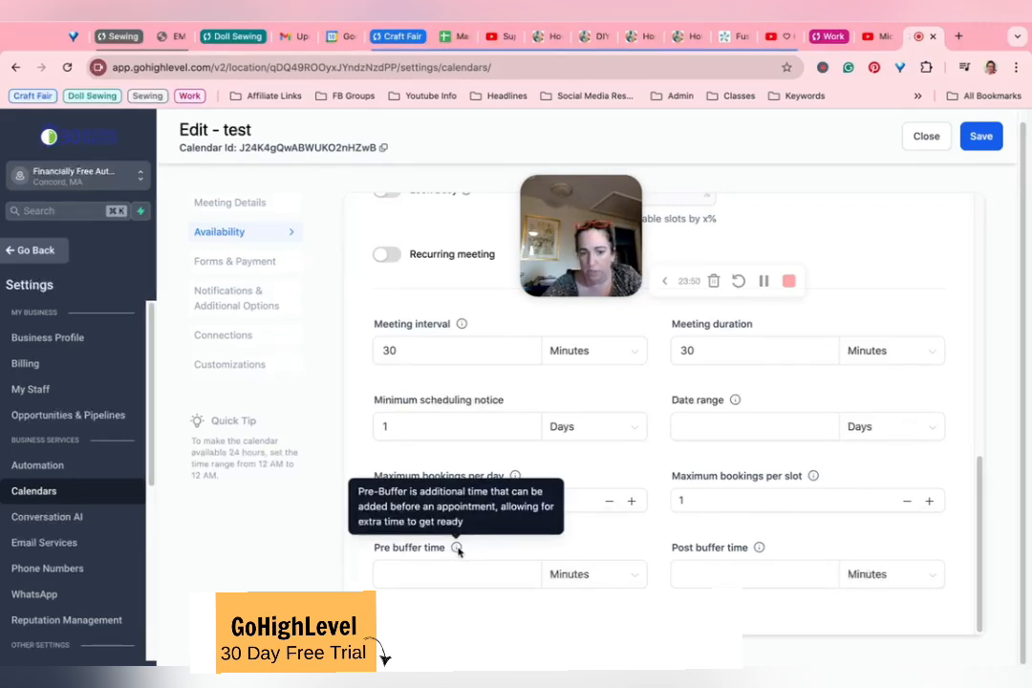
Step: In the calendar's form and payment settings, select Bonus Content as the booking form
{"action": "scroll", "coordinate": [594, 542], "scroll_direction": "up", "scroll_amount": 10}
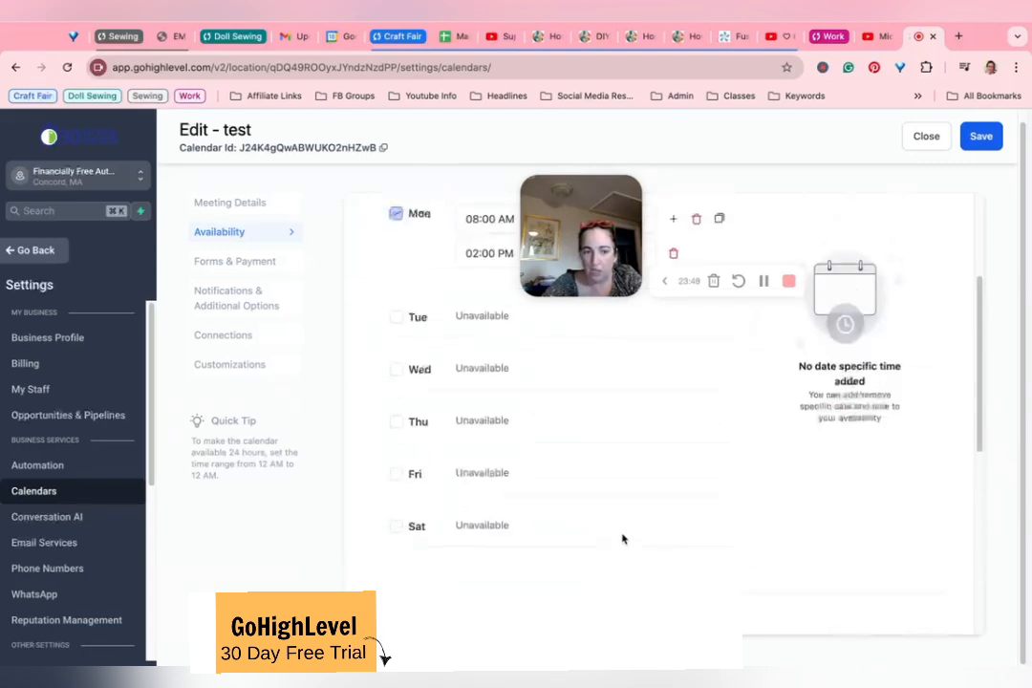
{"action": "left_click", "coordinate": [212, 260]}
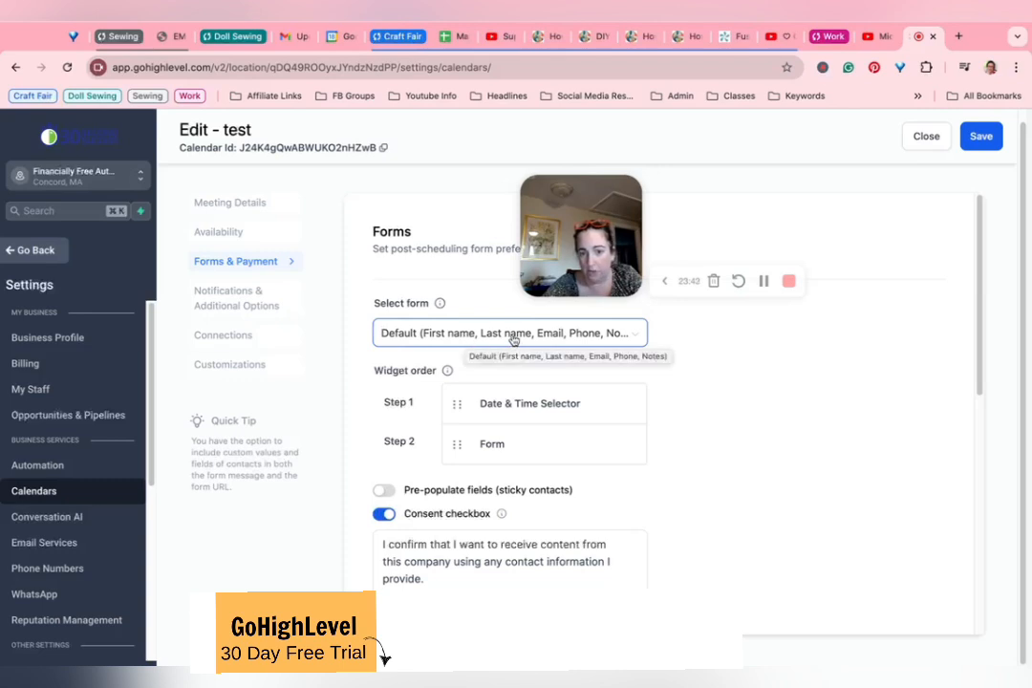
{"action": "left_click", "coordinate": [548, 334]}
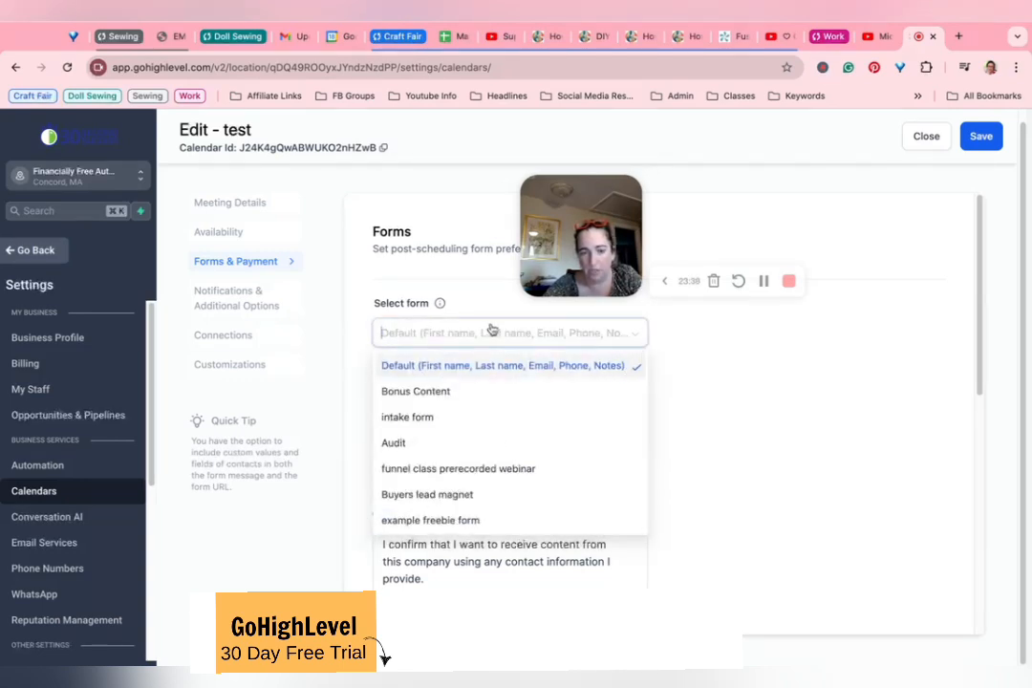
{"action": "left_click", "coordinate": [684, 387]}
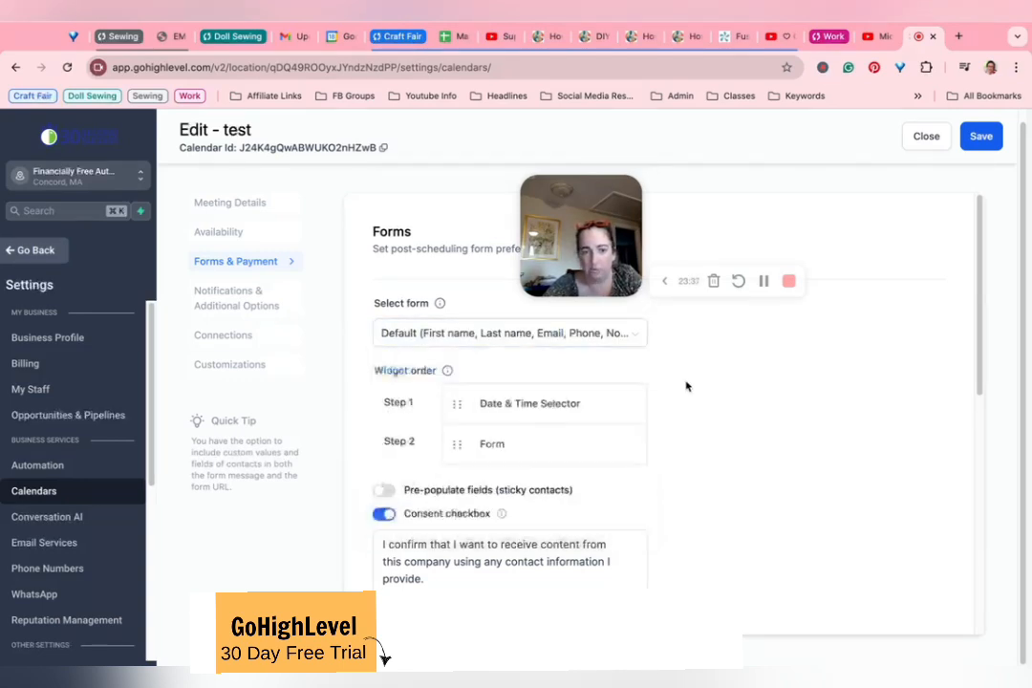
{"action": "left_click", "coordinate": [422, 332]}
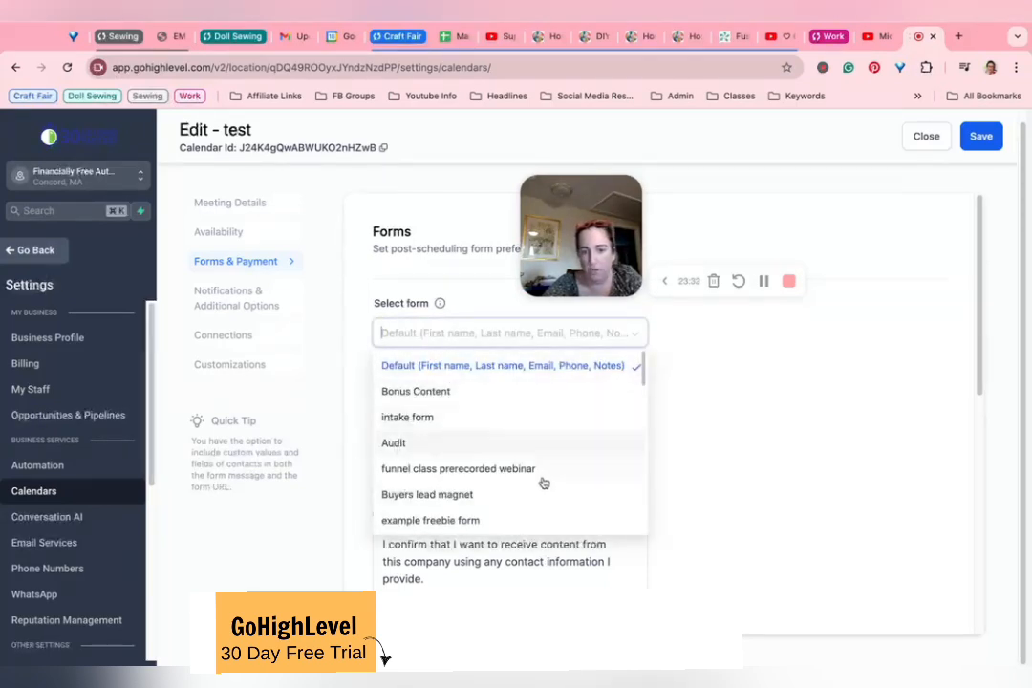
{"action": "left_click", "coordinate": [445, 390]}
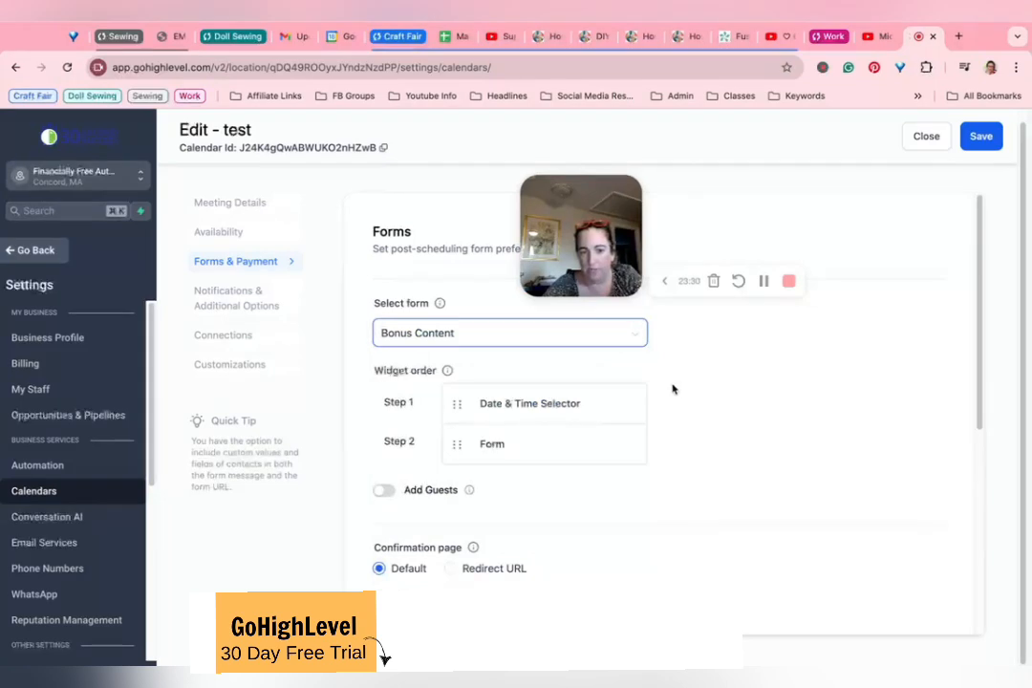
Step: Set the booking confirmation page to Redirect URL, leaving the URL and Facebook pixel ID empty
{"action": "scroll", "coordinate": [612, 419], "scroll_direction": "down", "scroll_amount": 2}
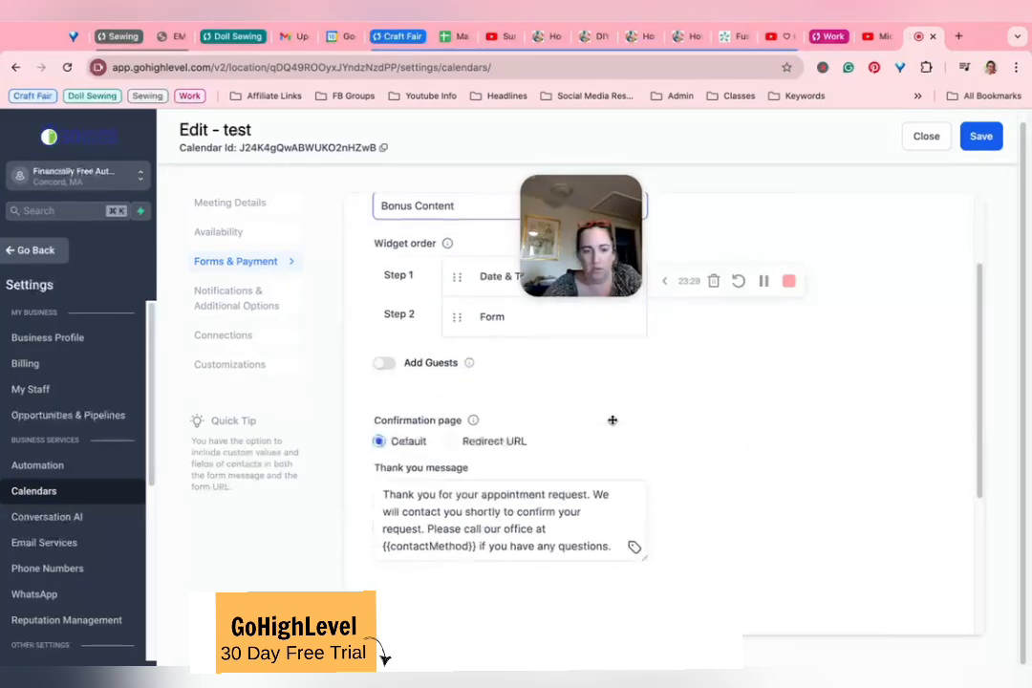
{"action": "left_click", "coordinate": [450, 442]}
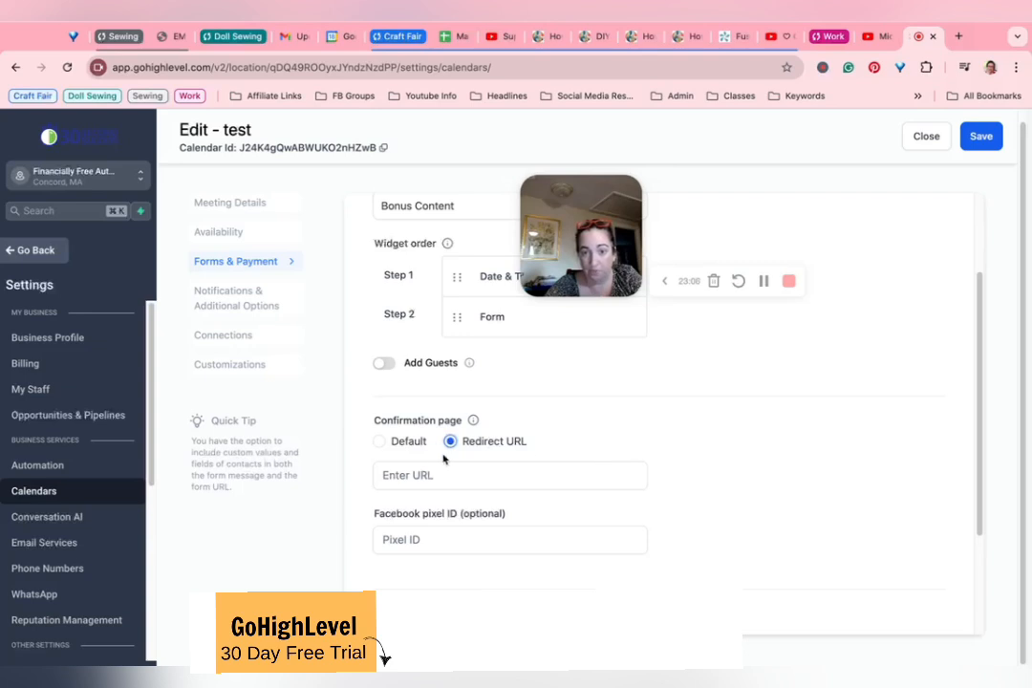
{"action": "left_click", "coordinate": [400, 442]}
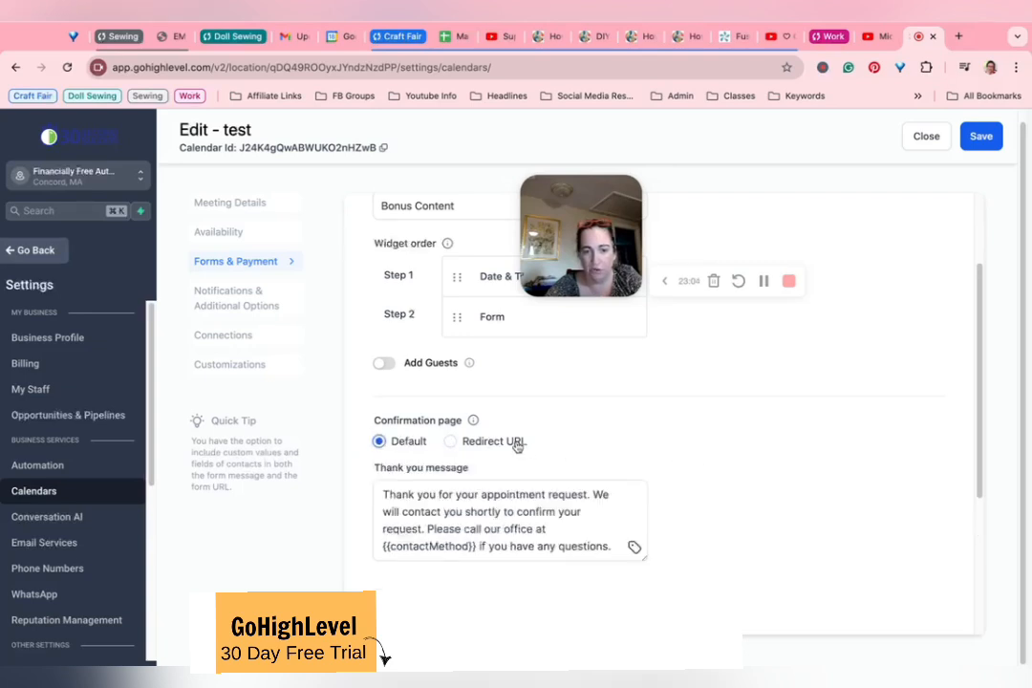
{"action": "left_click", "coordinate": [472, 439]}
{"action": "scroll", "coordinate": [577, 435], "scroll_direction": "down", "scroll_amount": 2}
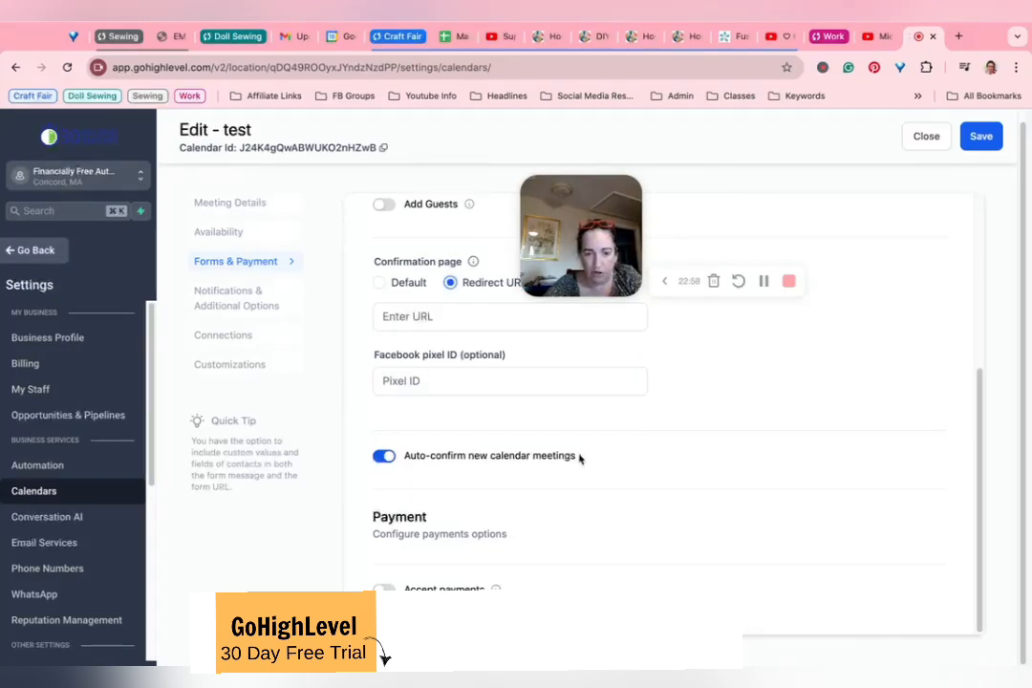
Step: In the notification and additional options, allow Google calendar to send invitation or update emails to attendees
{"action": "left_click", "coordinate": [214, 291]}
{"action": "left_click_drag", "start_coordinate": [610, 229], "coordinate": [787, 202]}
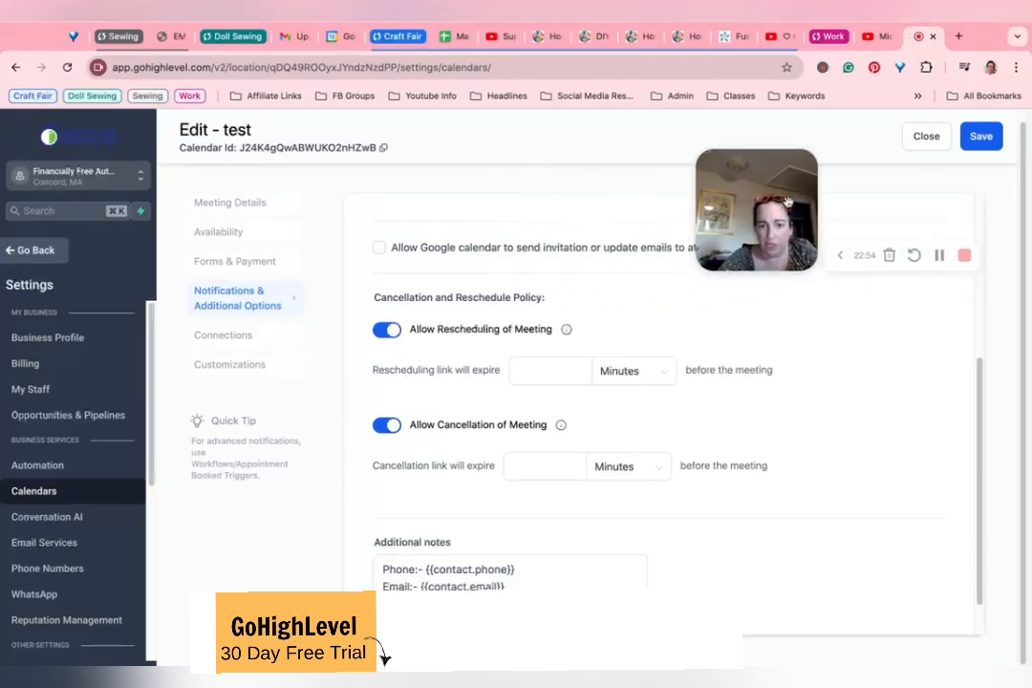
{"action": "left_click", "coordinate": [378, 248]}
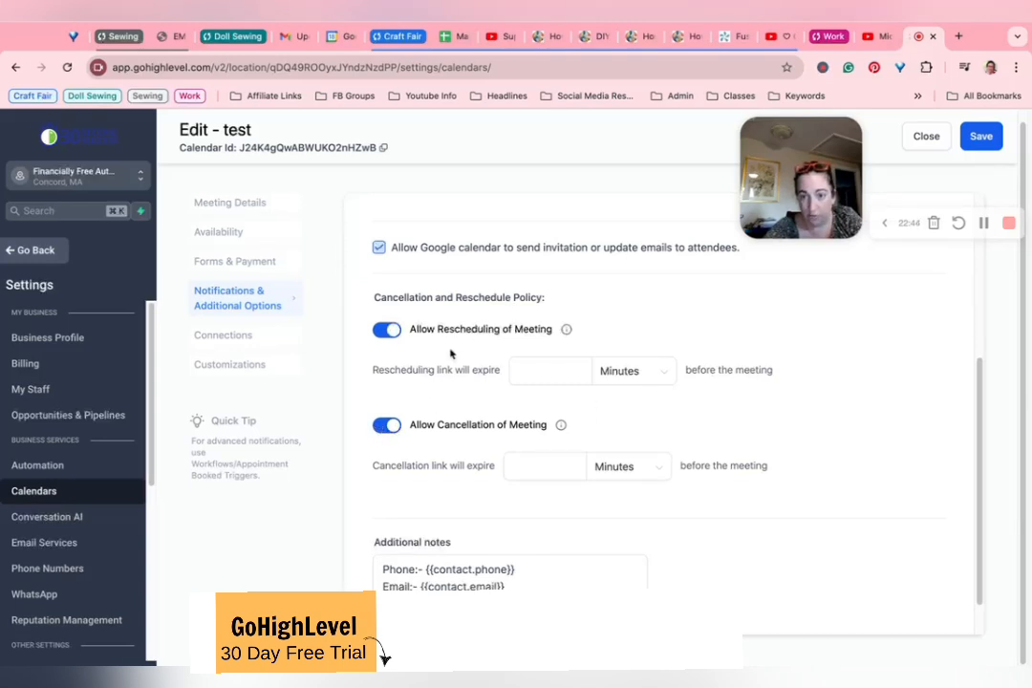
Step: Set the rescheduling link to expire 1 day before the meeting
{"action": "left_click", "coordinate": [612, 373]}
{"action": "left_click", "coordinate": [610, 457]}
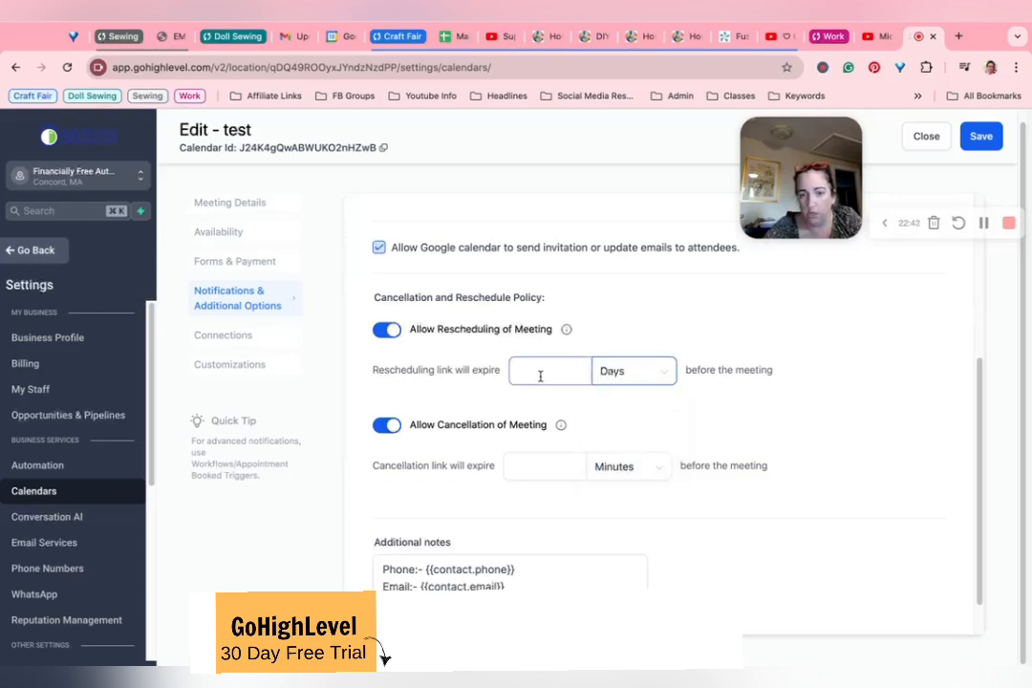
{"action": "left_click", "coordinate": [540, 377]}
{"action": "left_click", "coordinate": [566, 309]}
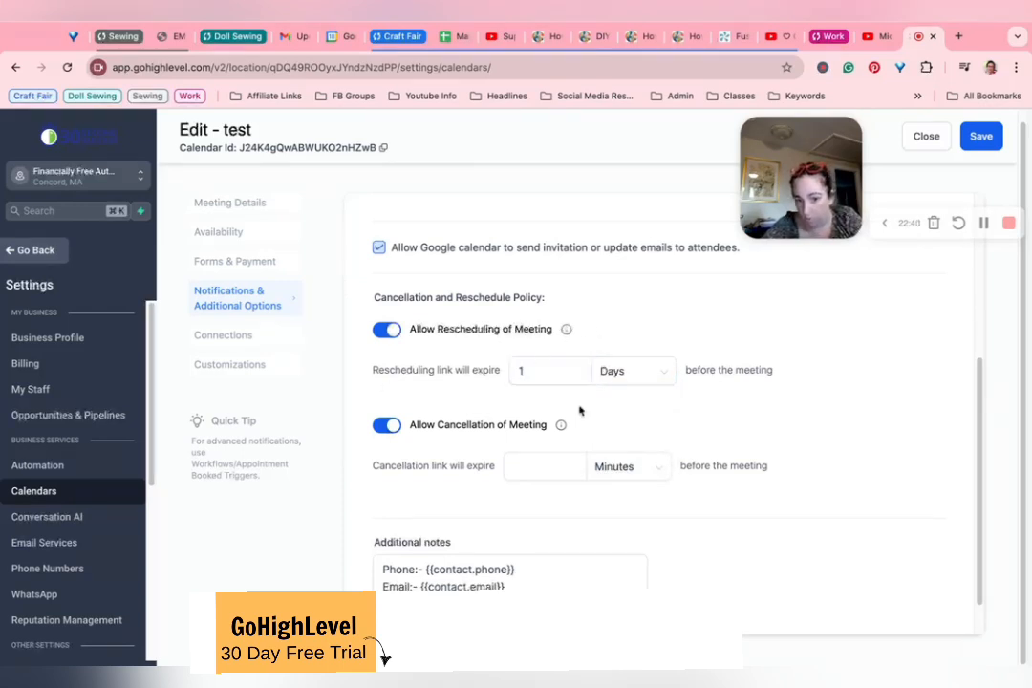
Step: Examine the additional notes template, including its contact details and its reschedule and cancellation link placeholders
{"action": "scroll", "coordinate": [492, 414], "scroll_direction": "down", "scroll_amount": 1}
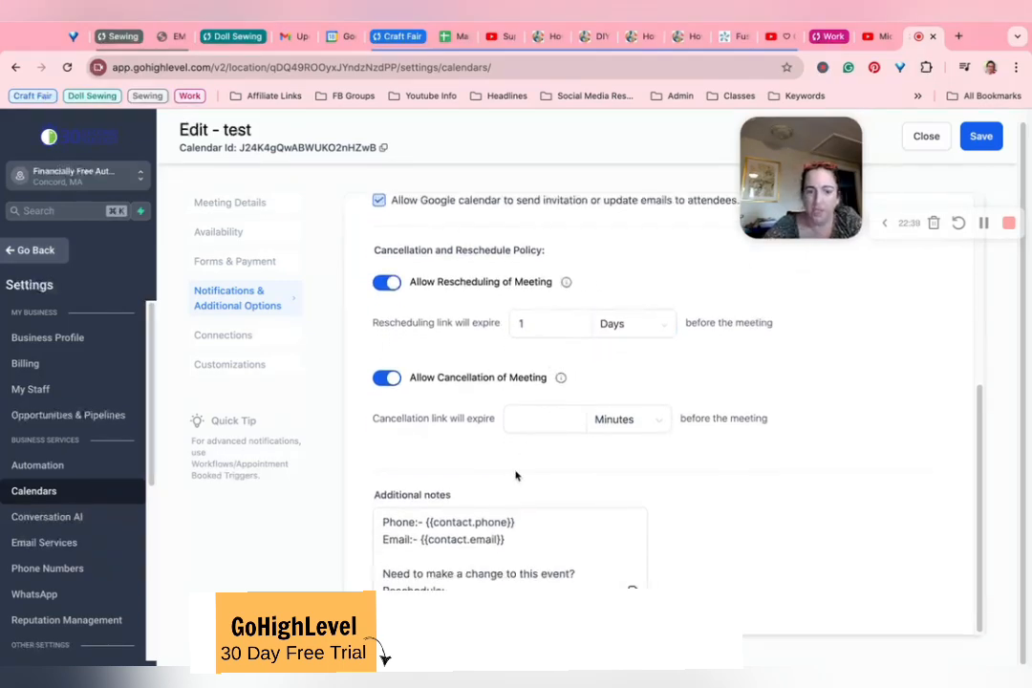
{"action": "scroll", "coordinate": [488, 564], "scroll_direction": "down", "scroll_amount": 1}
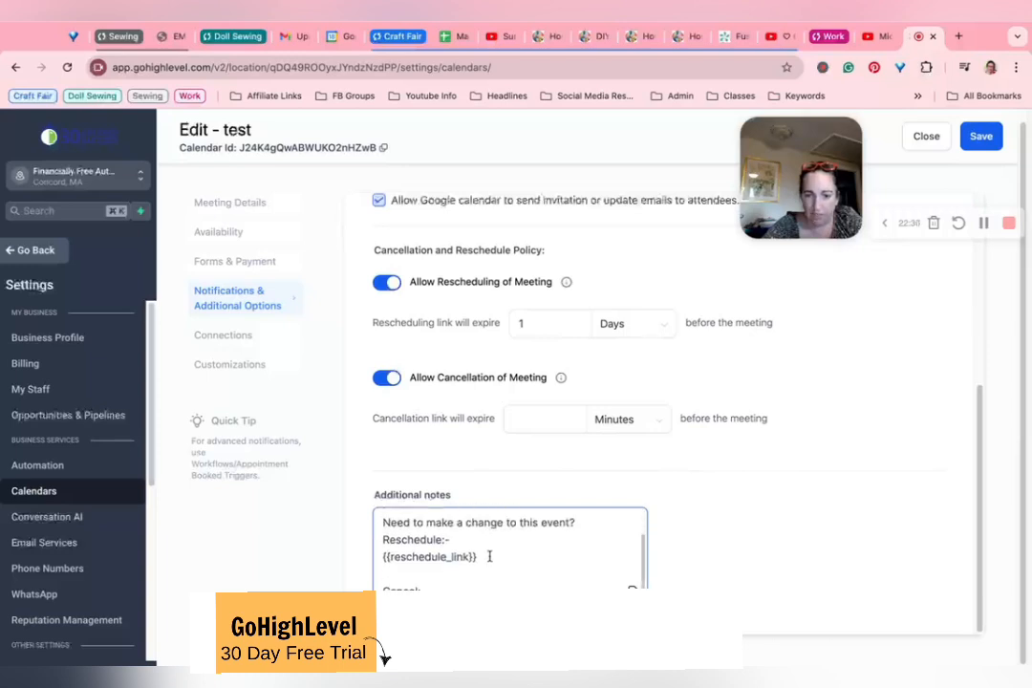
{"action": "scroll", "coordinate": [463, 550], "scroll_direction": "up", "scroll_amount": 5}
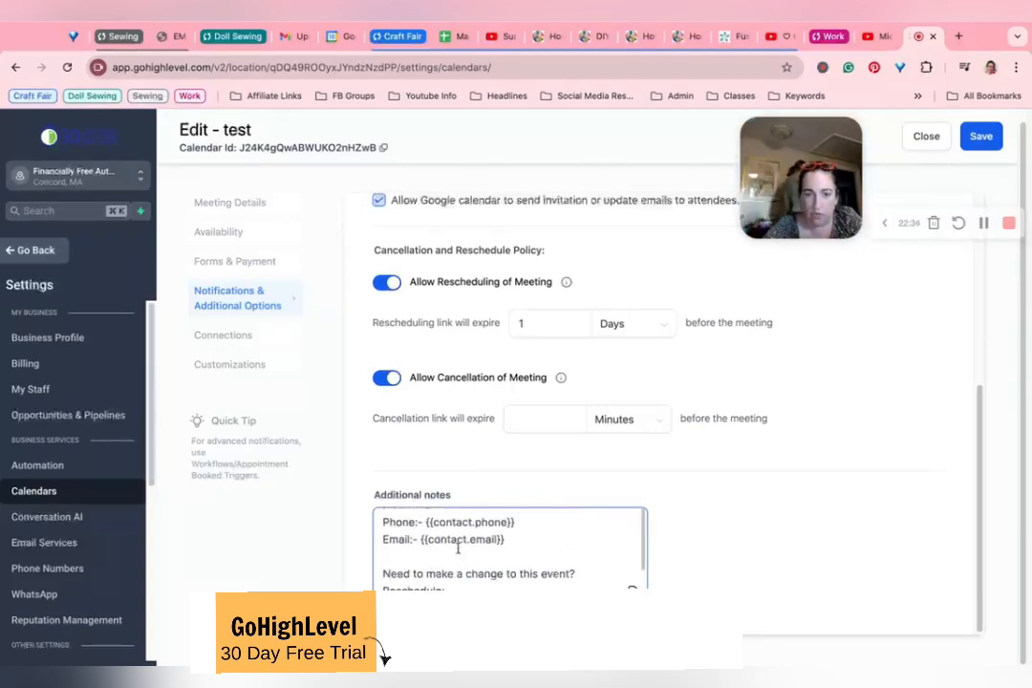
{"action": "scroll", "coordinate": [413, 565], "scroll_direction": "down", "scroll_amount": 6}
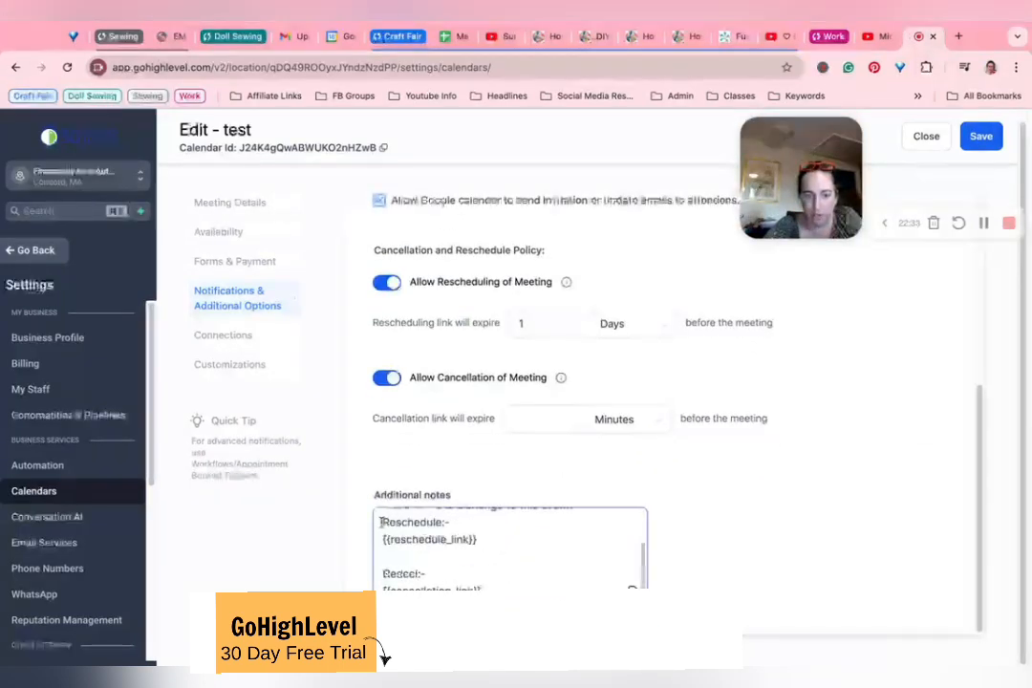
{"action": "scroll", "coordinate": [439, 541], "scroll_direction": "up", "scroll_amount": 2}
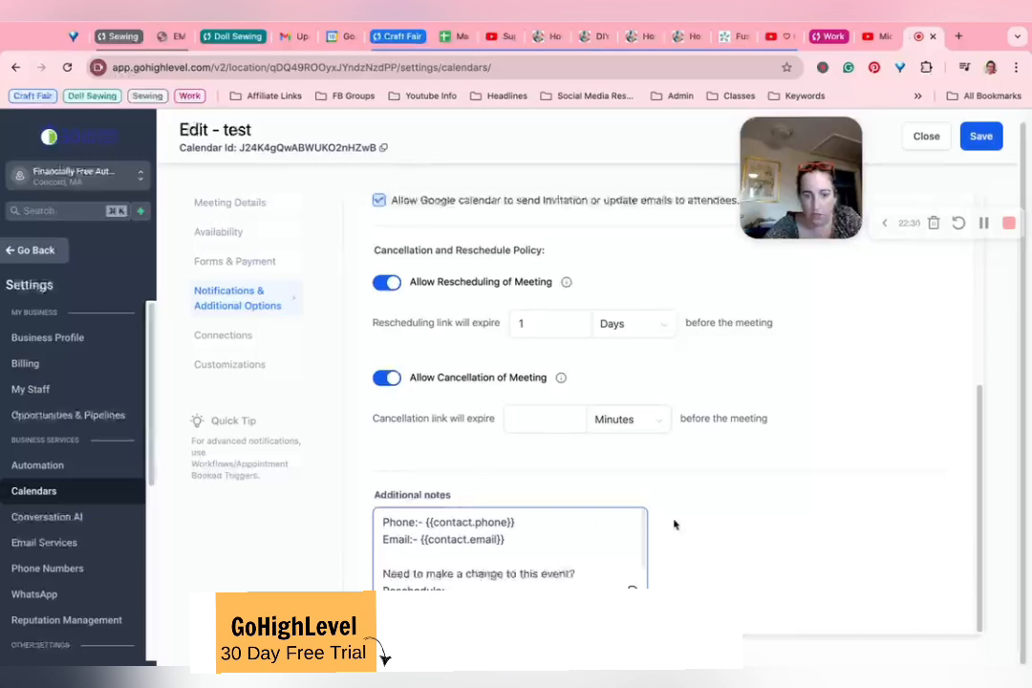
{"action": "scroll", "coordinate": [552, 524], "scroll_direction": "down", "scroll_amount": 2}
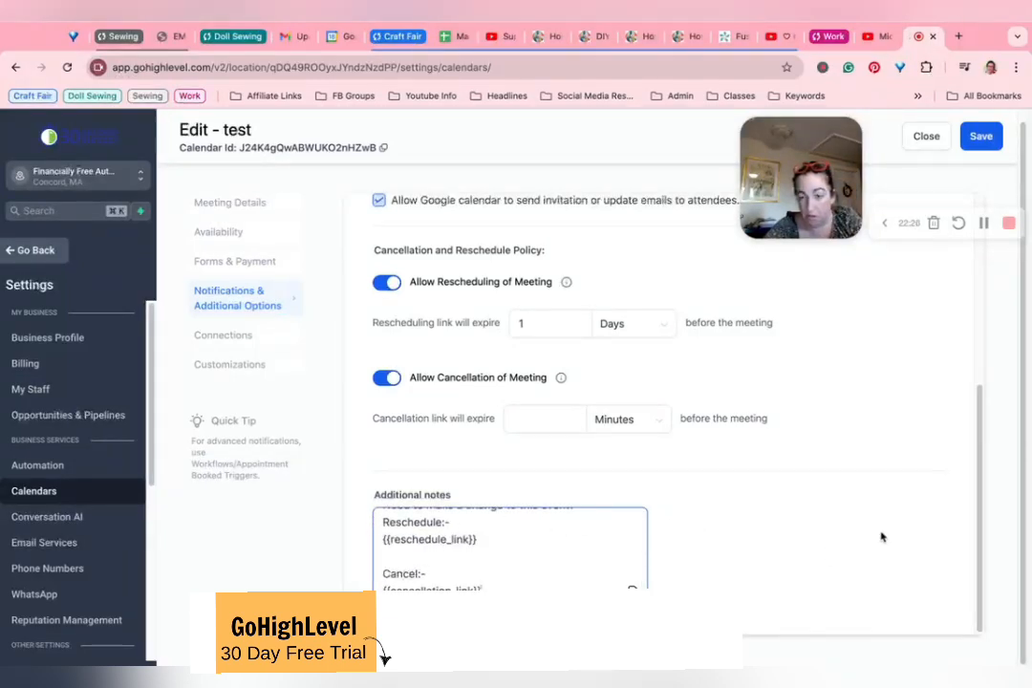
{"action": "scroll", "coordinate": [488, 553], "scroll_direction": "up", "scroll_amount": 2}
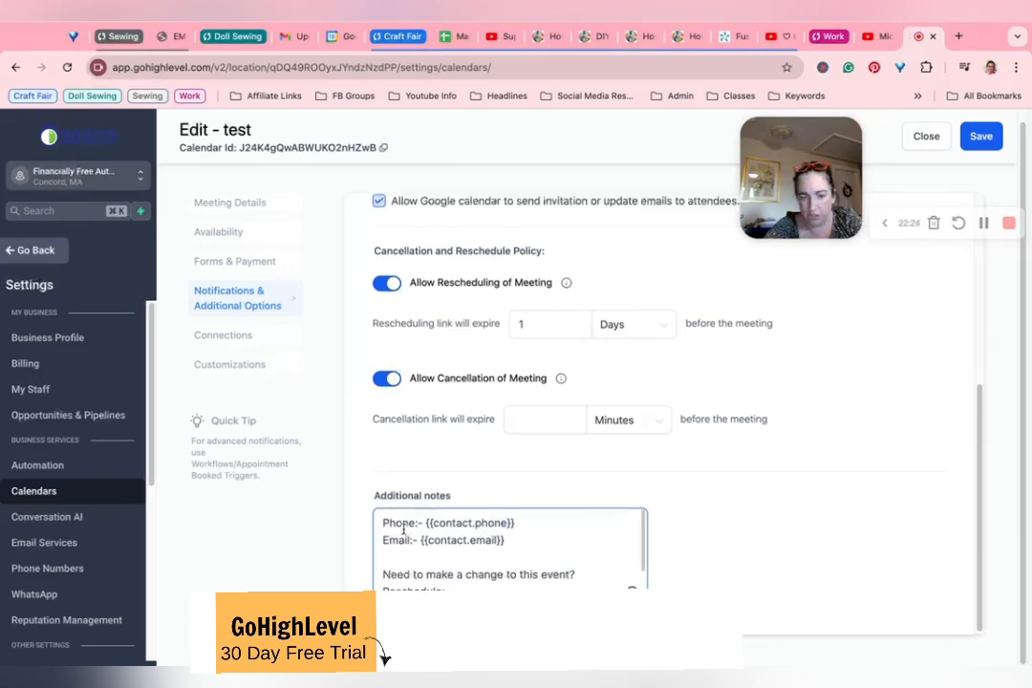
{"action": "scroll", "coordinate": [403, 528], "scroll_direction": "up", "scroll_amount": 1}
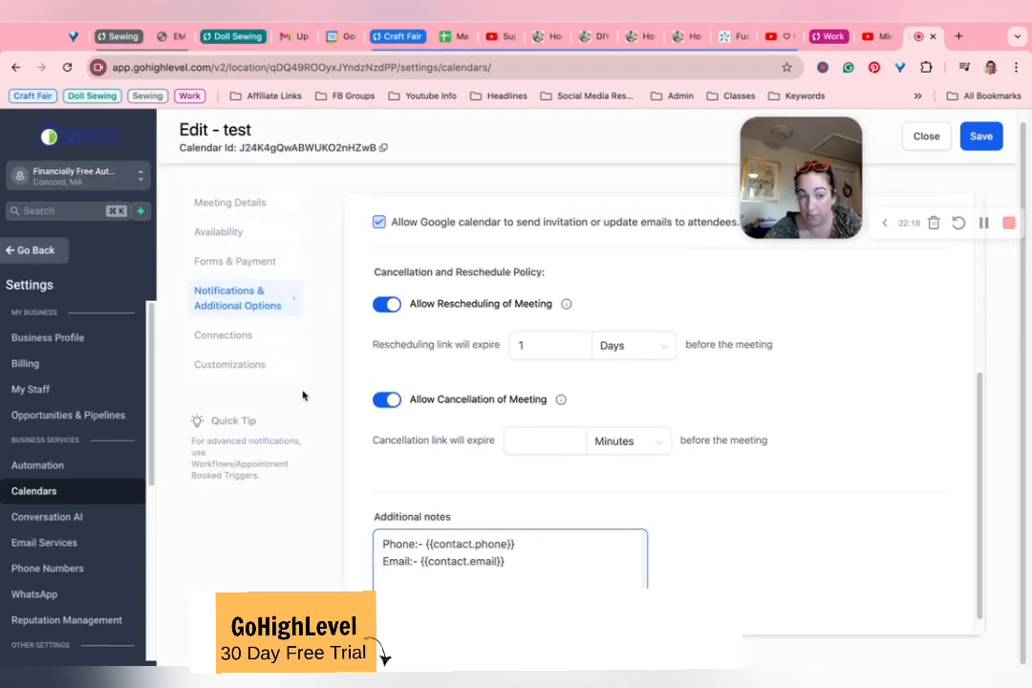
Step: Open the calendar's external sync connections and check which calendars are available to link
{"action": "left_click", "coordinate": [237, 333]}
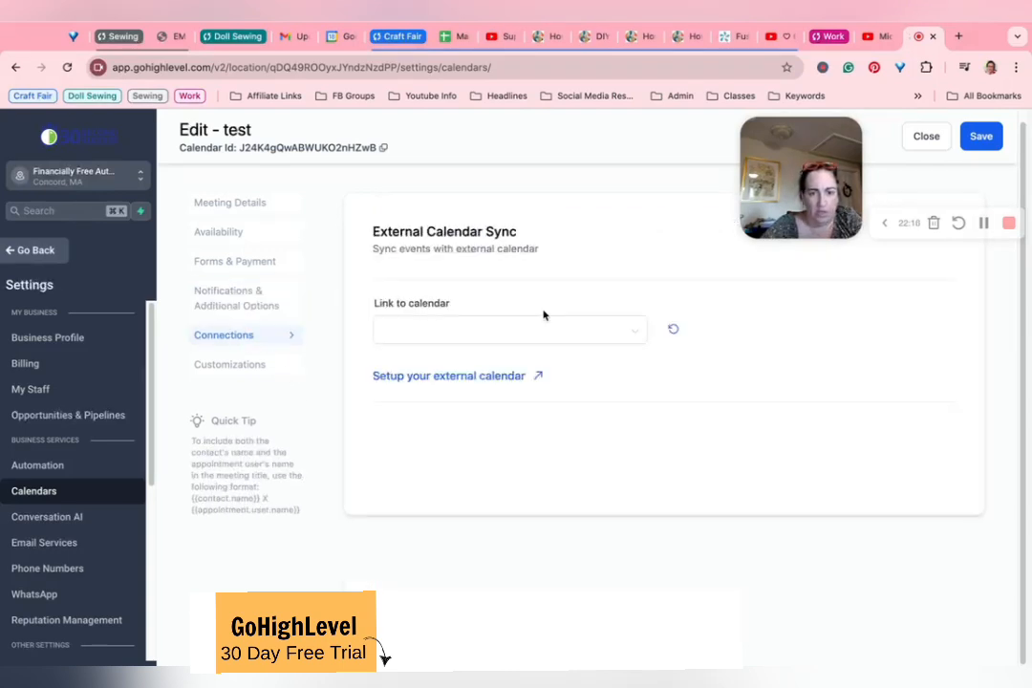
{"action": "left_click", "coordinate": [481, 330]}
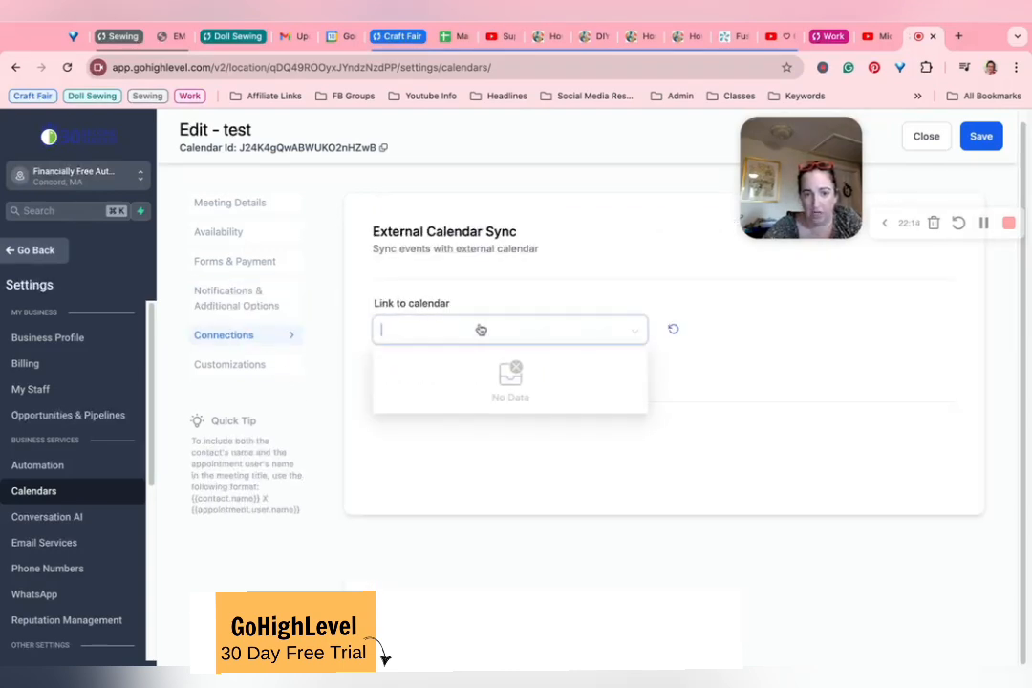
{"action": "left_click", "coordinate": [496, 293]}
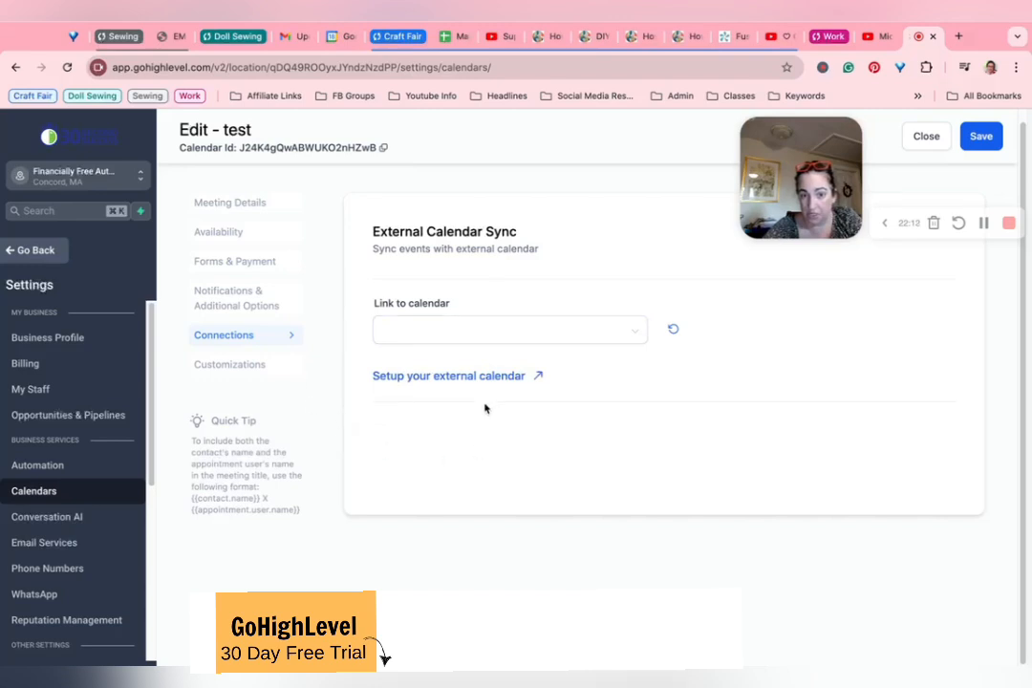
Step: Open the external calendar setup and connect the Google account, granting Lead Connector the requested access
{"action": "left_click", "coordinate": [487, 376]}
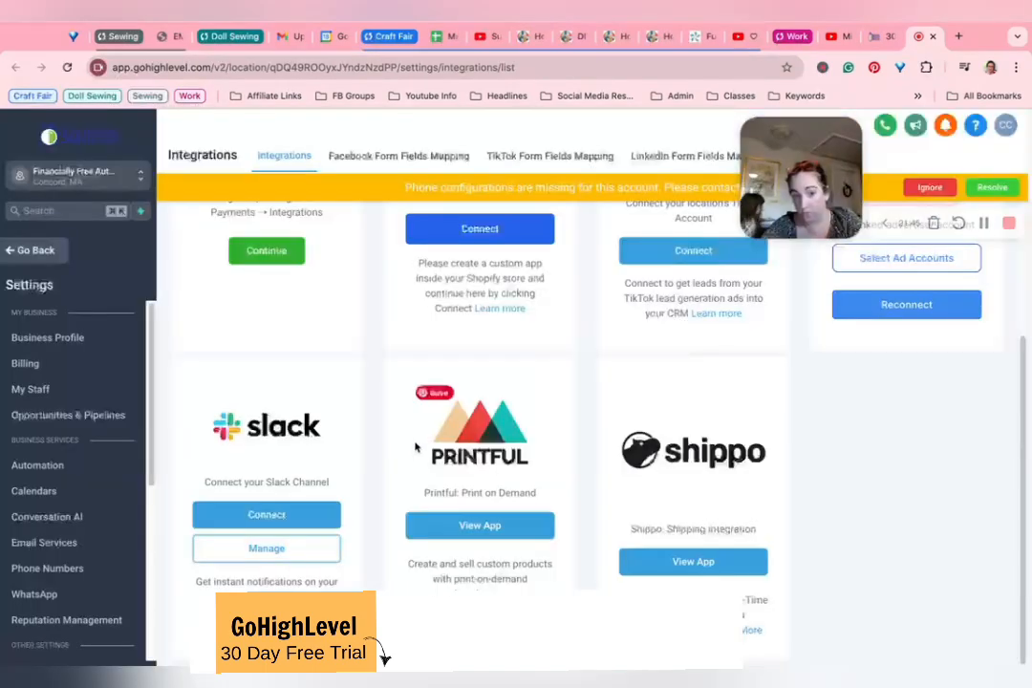
{"action": "scroll", "coordinate": [415, 446], "scroll_direction": "up", "scroll_amount": 3}
{"action": "scroll", "coordinate": [415, 446], "scroll_direction": "down", "scroll_amount": 2}
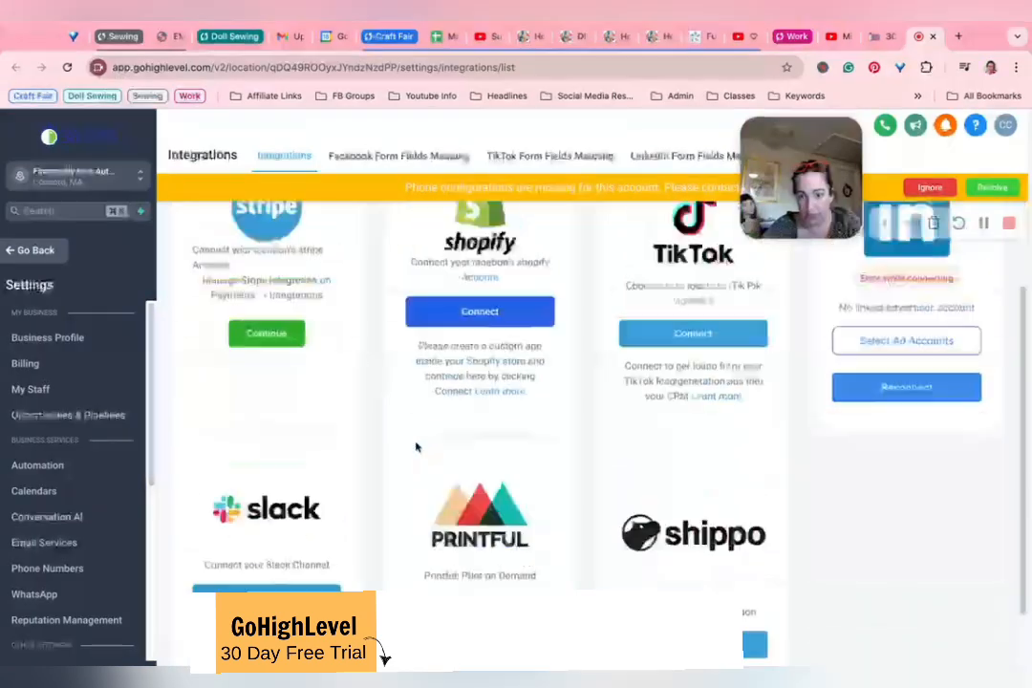
{"action": "scroll", "coordinate": [355, 442], "scroll_direction": "down", "scroll_amount": 1}
{"action": "scroll", "coordinate": [354, 443], "scroll_direction": "up", "scroll_amount": 4}
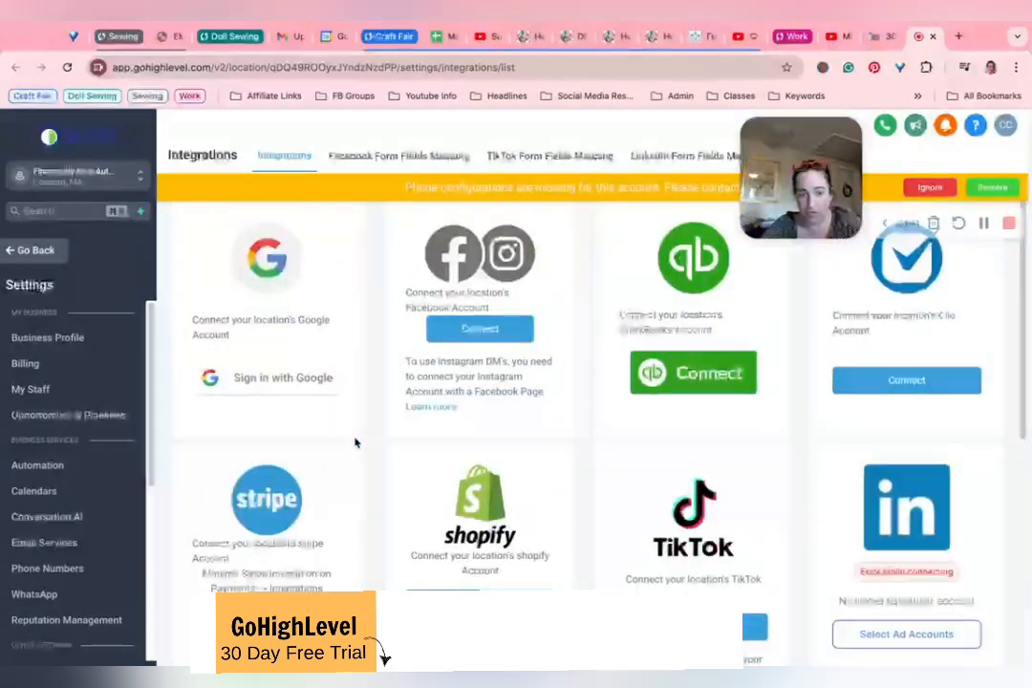
{"action": "left_click", "coordinate": [277, 379]}
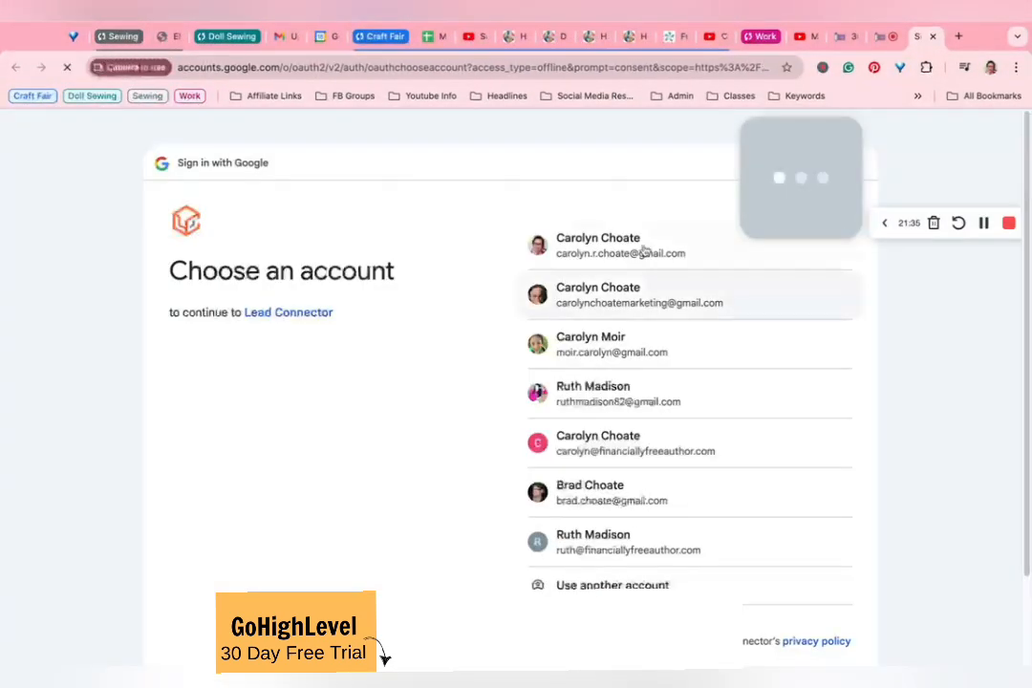
{"action": "left_click", "coordinate": [640, 249]}
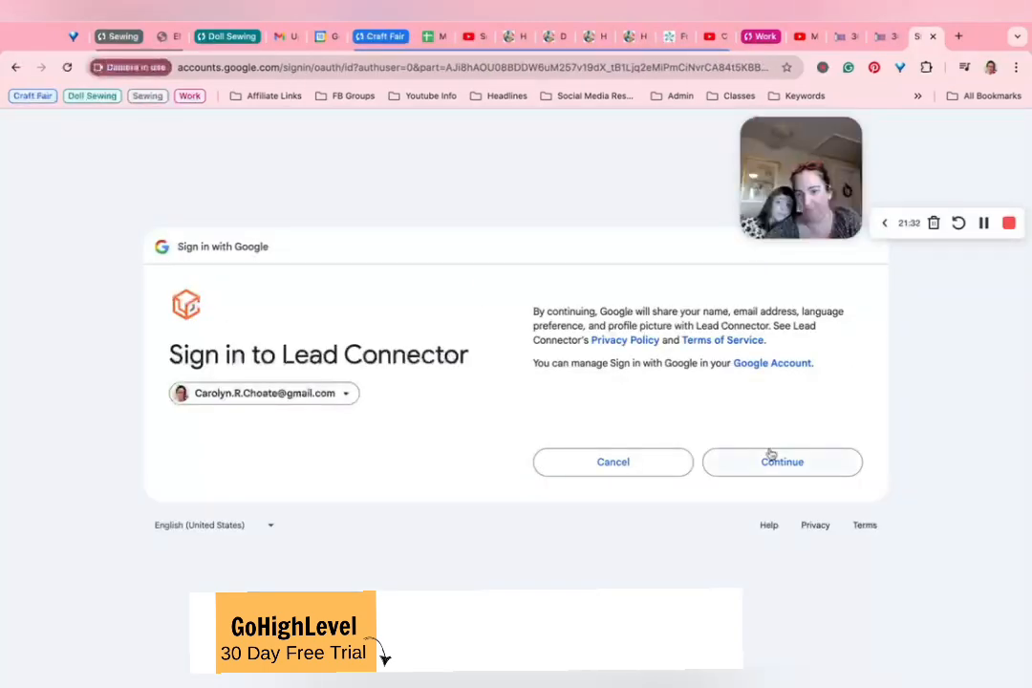
{"action": "left_click", "coordinate": [770, 461]}
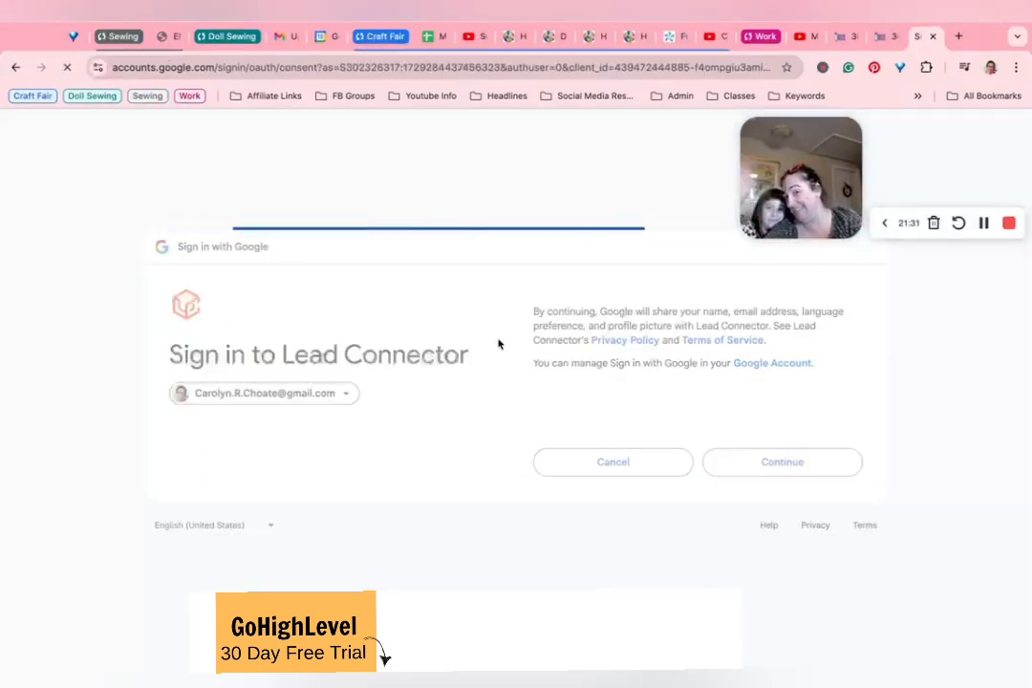
{"action": "scroll", "coordinate": [505, 343], "scroll_direction": "down", "scroll_amount": 5}
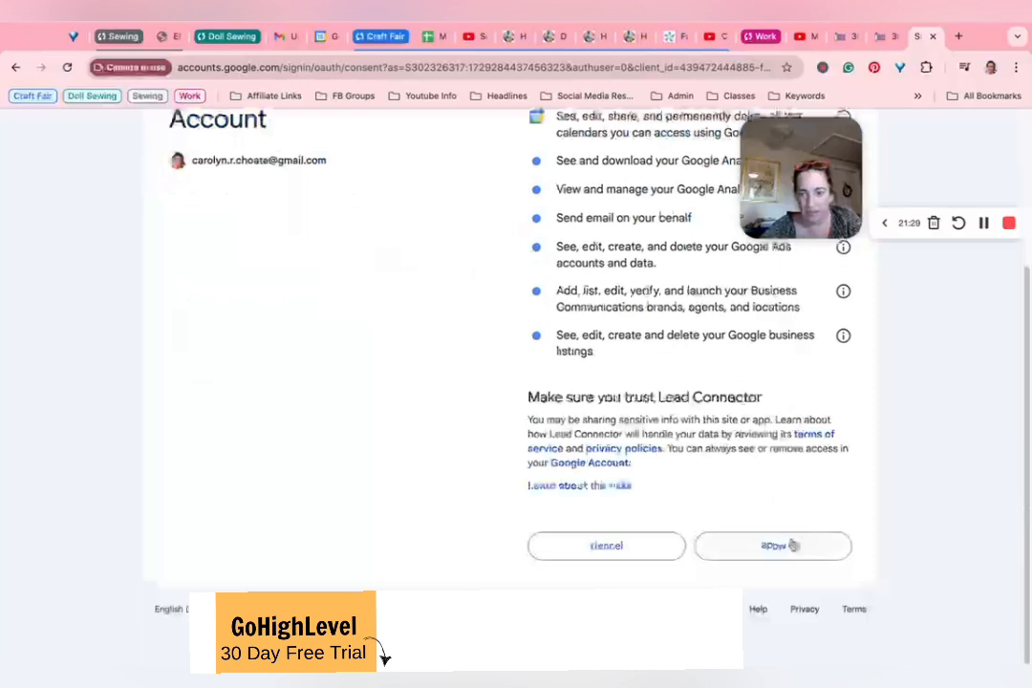
{"action": "left_click", "coordinate": [776, 545]}
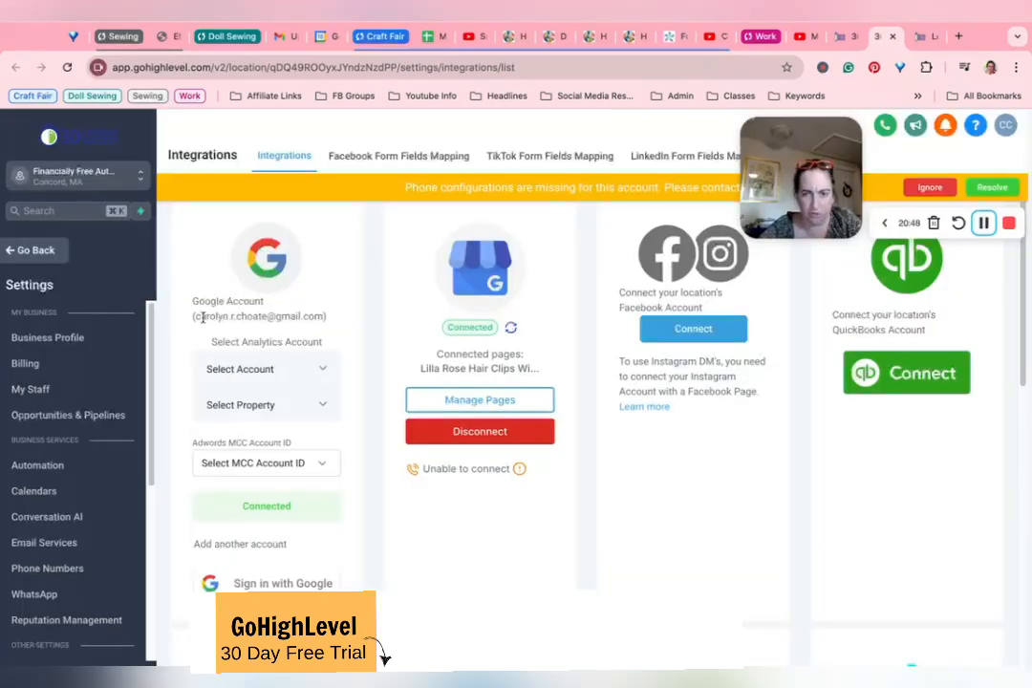
Step: Return to the test calendar's external sync settings, recheck the calendars available to link, and save the calendar
{"action": "left_click", "coordinate": [850, 38]}
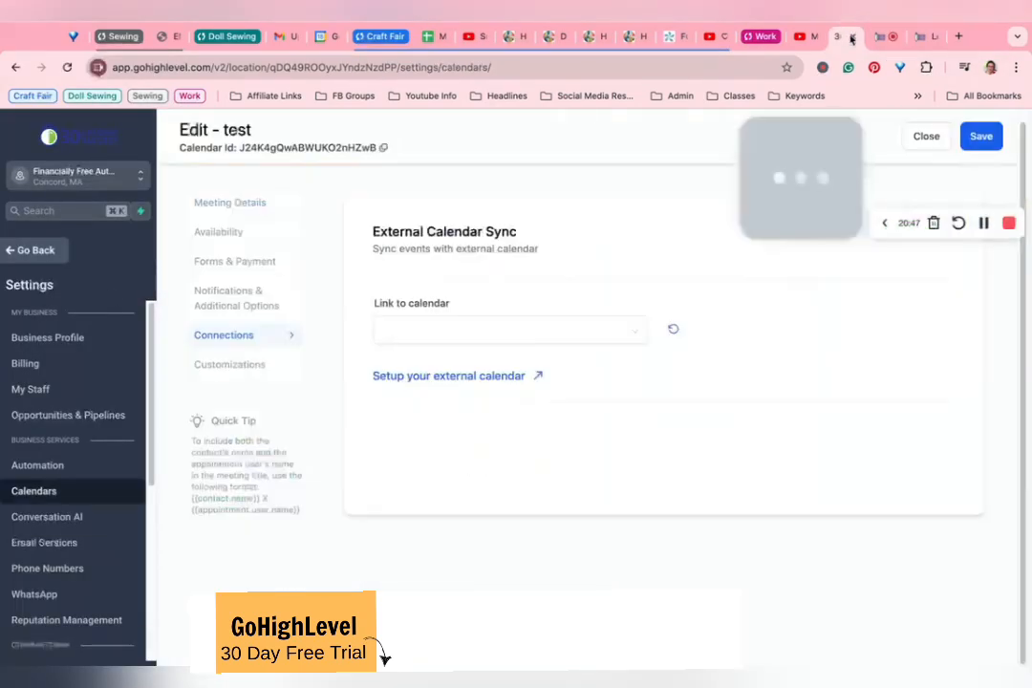
{"action": "left_click", "coordinate": [479, 332]}
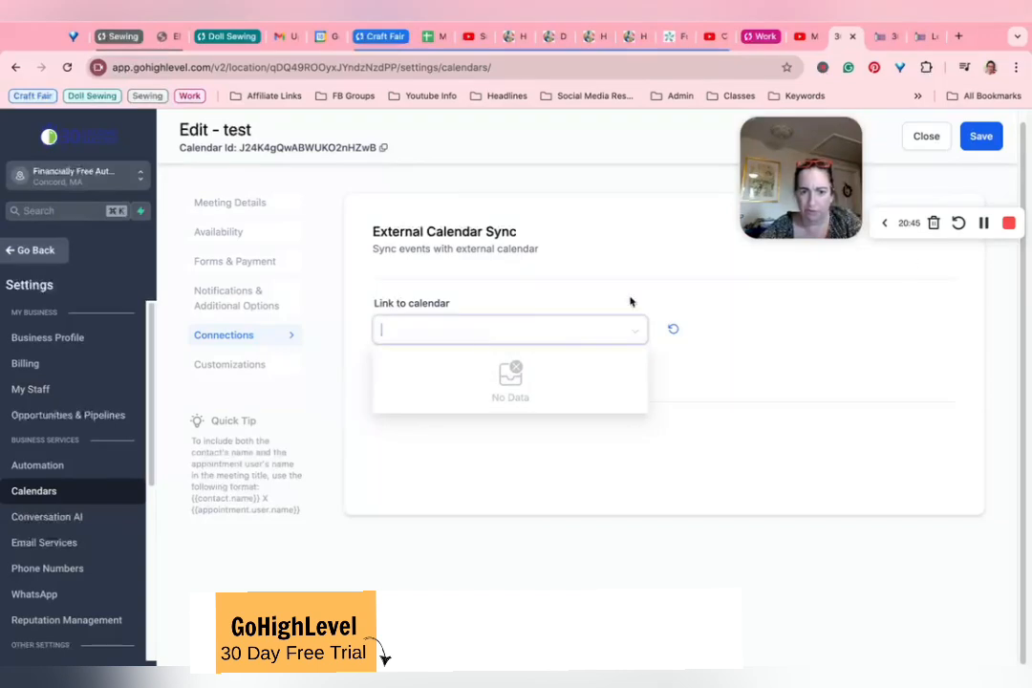
{"action": "left_click", "coordinate": [981, 138]}
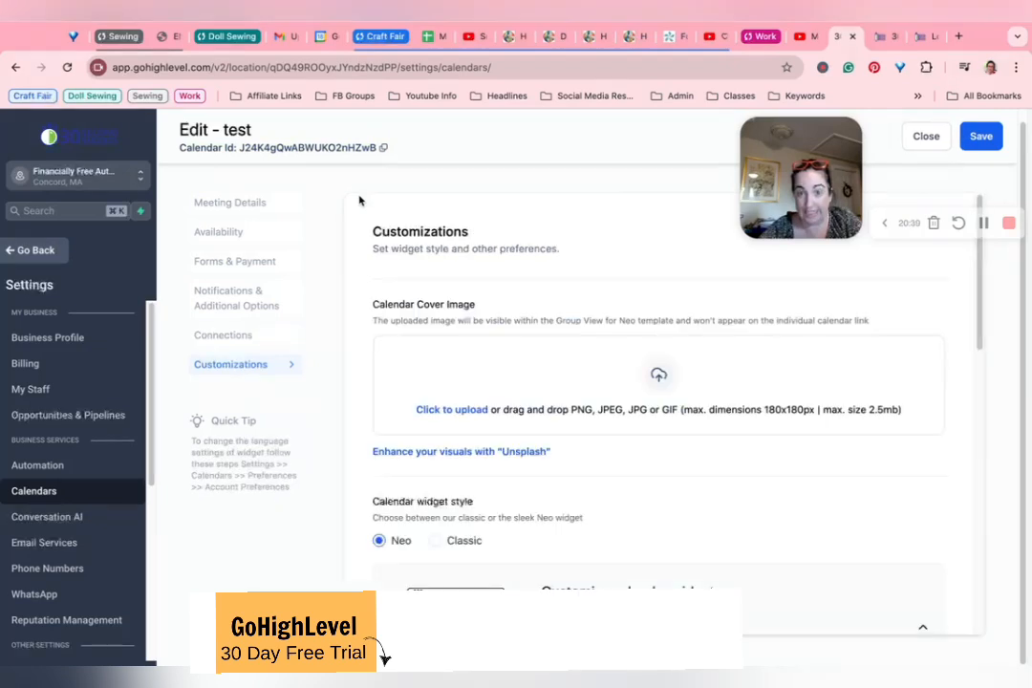
Step: Reload the calendar settings and reopen the test calendar for editing
{"action": "left_click", "coordinate": [67, 67]}
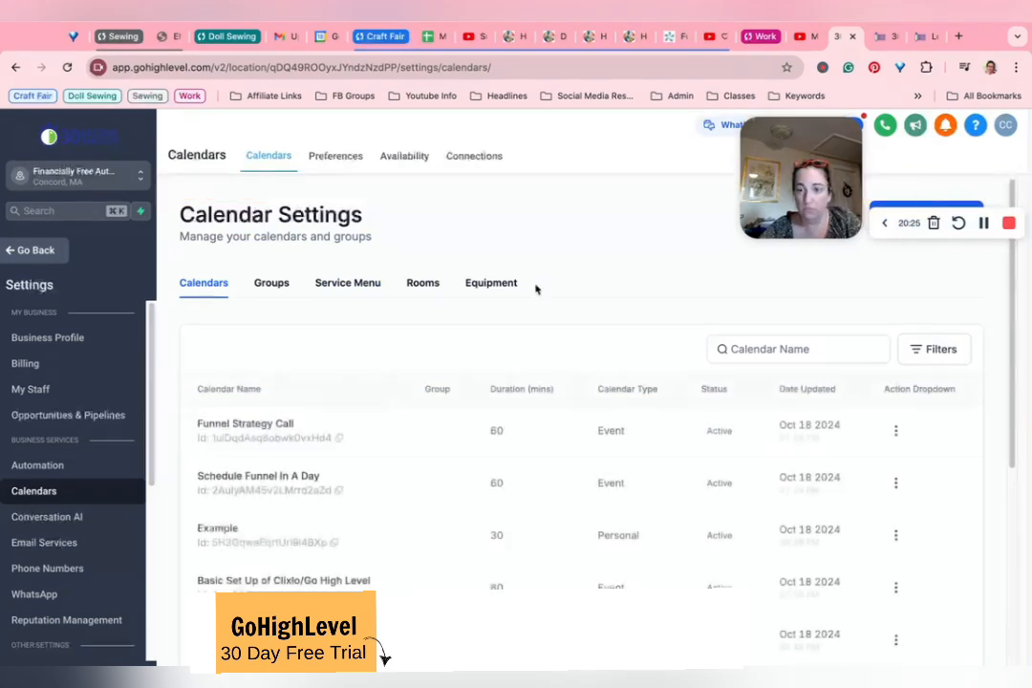
{"action": "scroll", "coordinate": [248, 497], "scroll_direction": "down", "scroll_amount": 1}
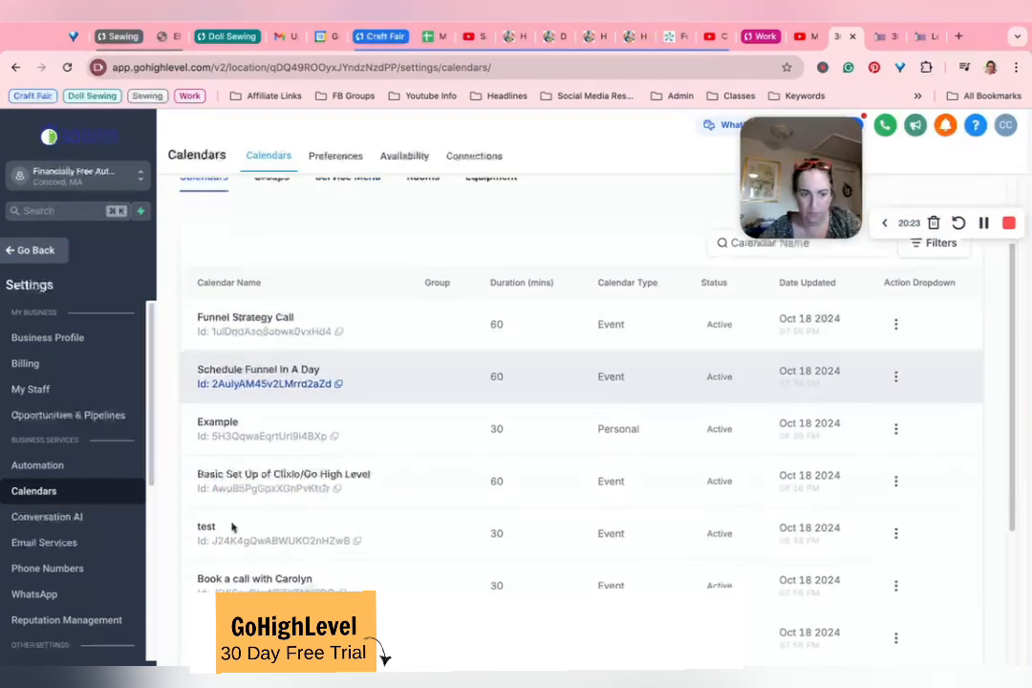
{"action": "left_click", "coordinate": [897, 534]}
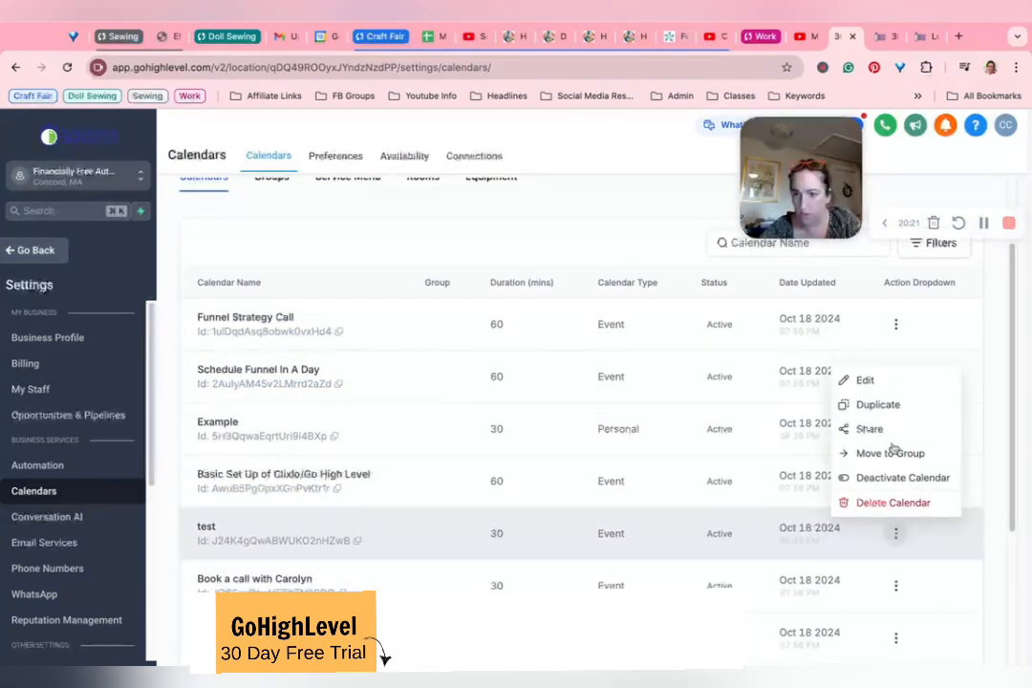
{"action": "left_click", "coordinate": [865, 382]}
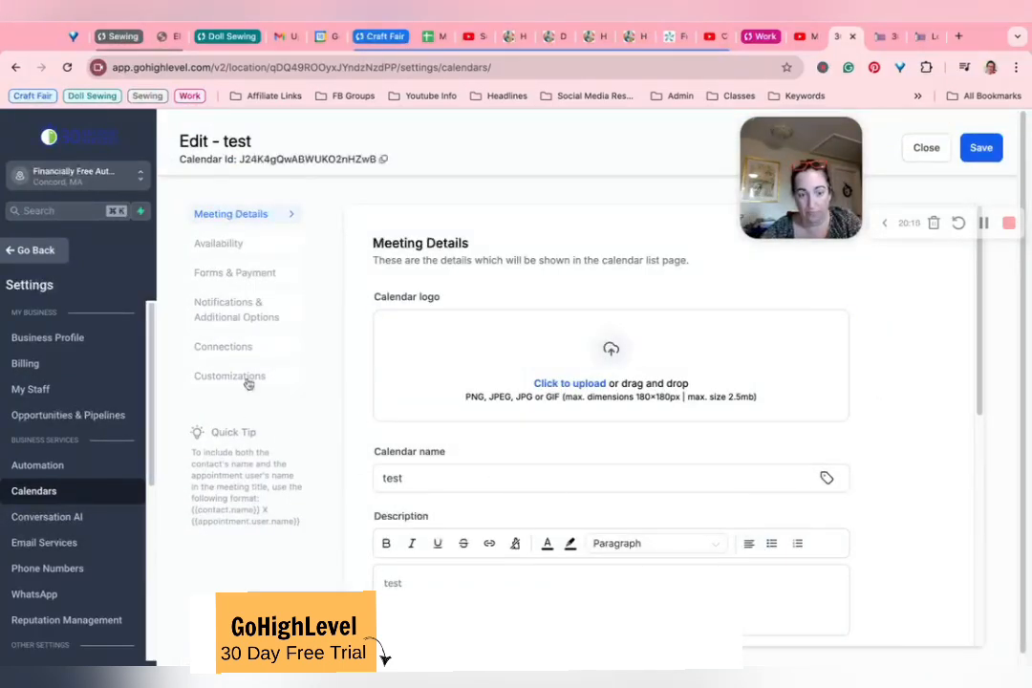
Step: Link the test calendar to the Google account's Appointments calendar, keeping the sync option at One Way
{"action": "left_click", "coordinate": [230, 346]}
{"action": "left_click", "coordinate": [473, 354]}
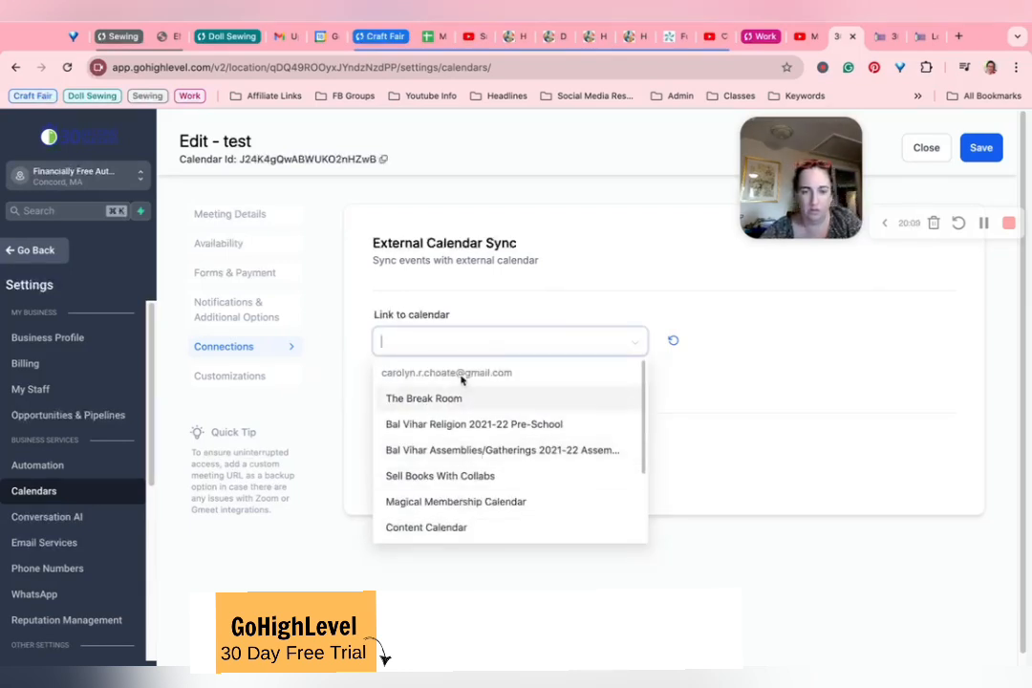
{"action": "scroll", "coordinate": [457, 486], "scroll_direction": "down", "scroll_amount": 1}
{"action": "scroll", "coordinate": [457, 482], "scroll_direction": "down", "scroll_amount": 3}
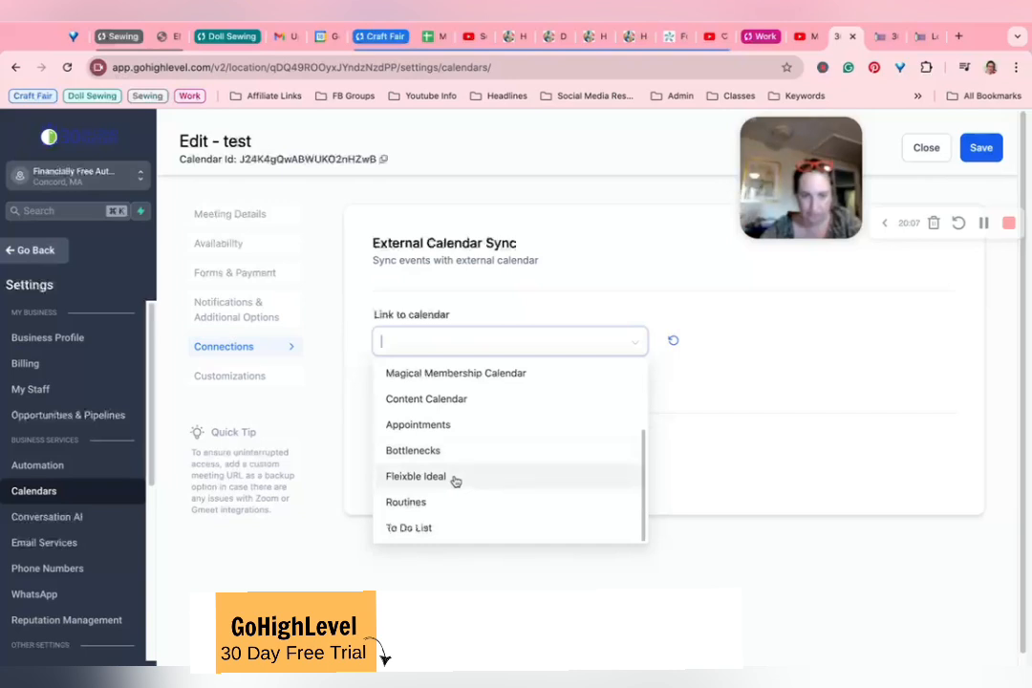
{"action": "left_click", "coordinate": [431, 431]}
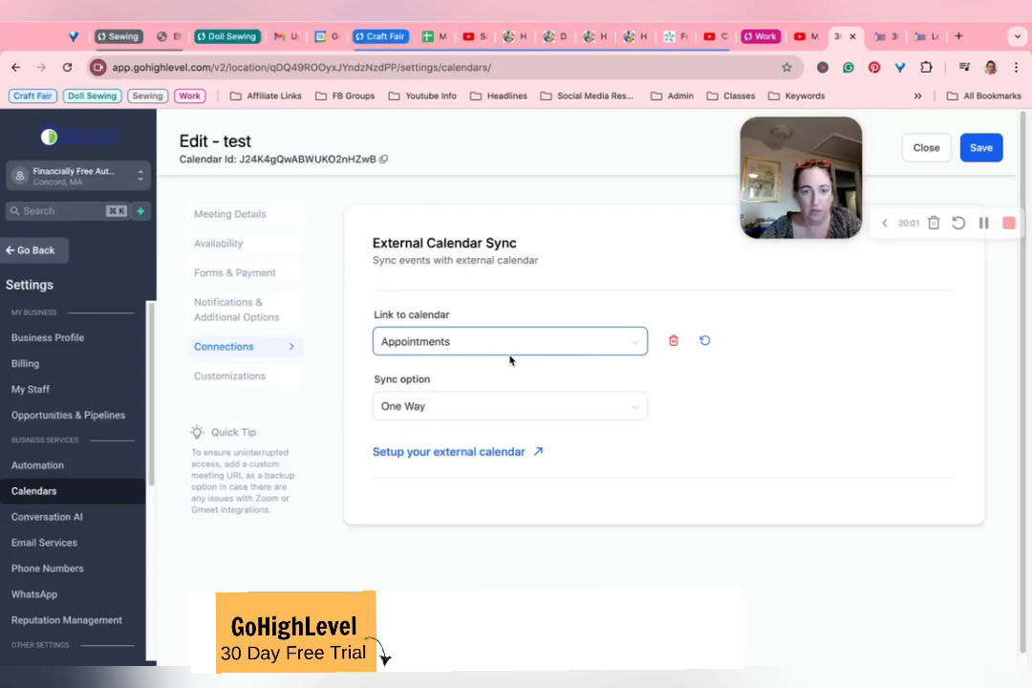
{"action": "left_click", "coordinate": [421, 411]}
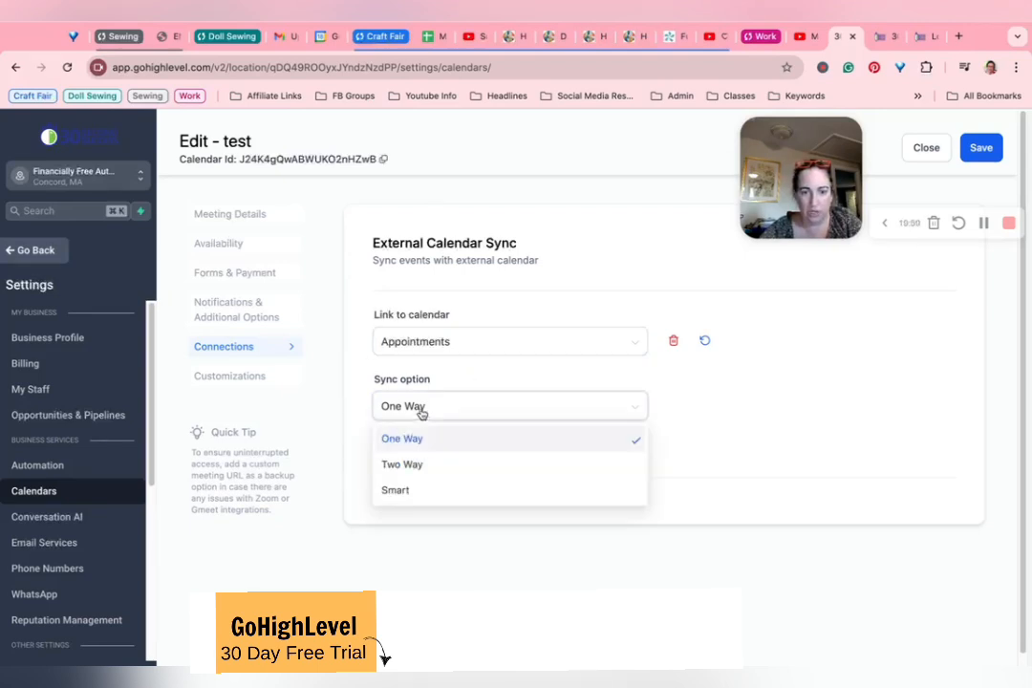
{"action": "left_click", "coordinate": [421, 411]}
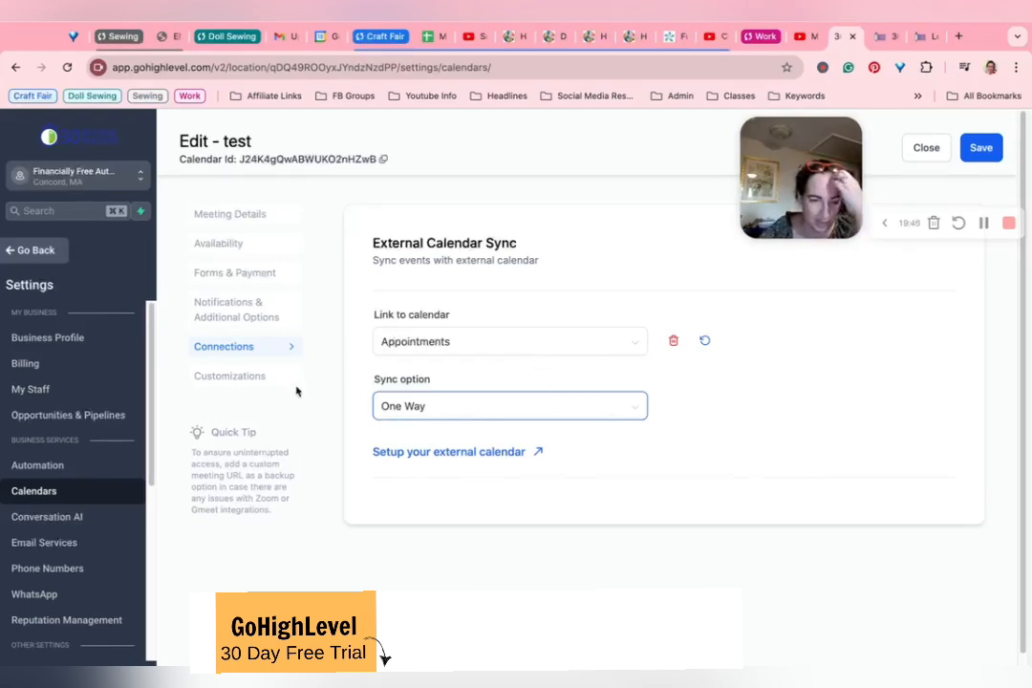
Step: Examine the test calendar's customization settings, including widget style, colours, button text and the title, description and details toggles
{"action": "left_click", "coordinate": [232, 376]}
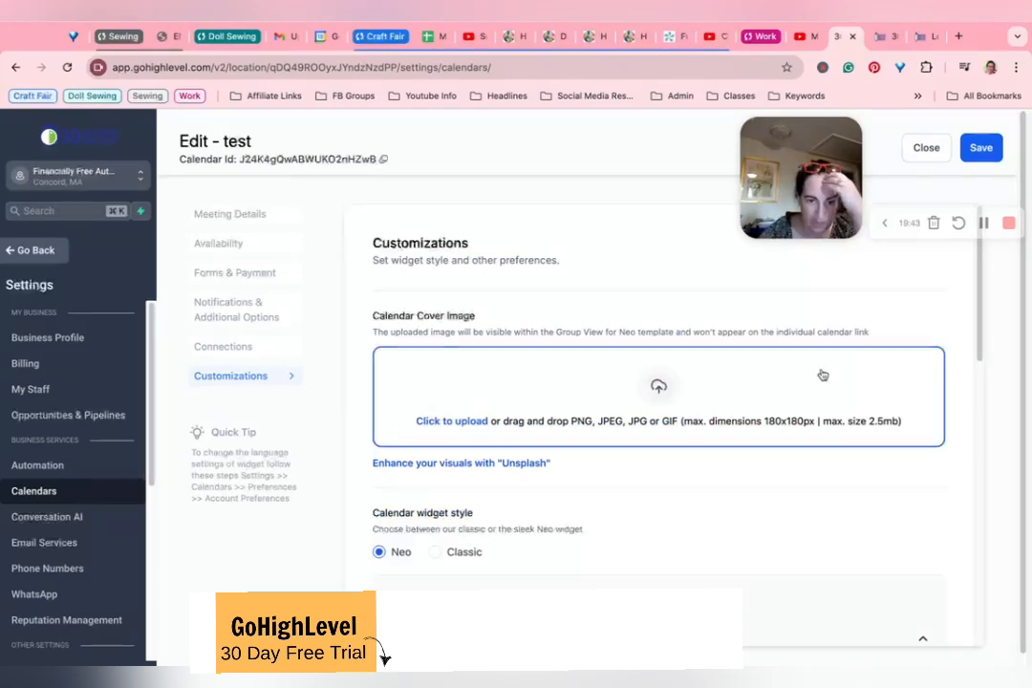
{"action": "scroll", "coordinate": [359, 368], "scroll_direction": "down", "scroll_amount": 4}
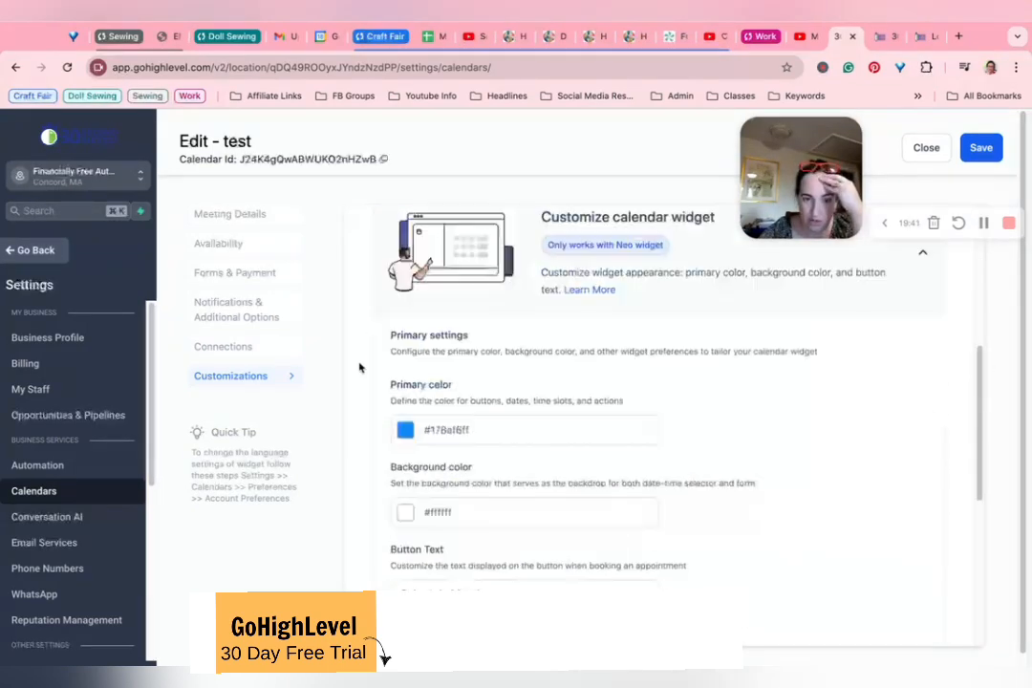
{"action": "scroll", "coordinate": [359, 367], "scroll_direction": "up", "scroll_amount": 1}
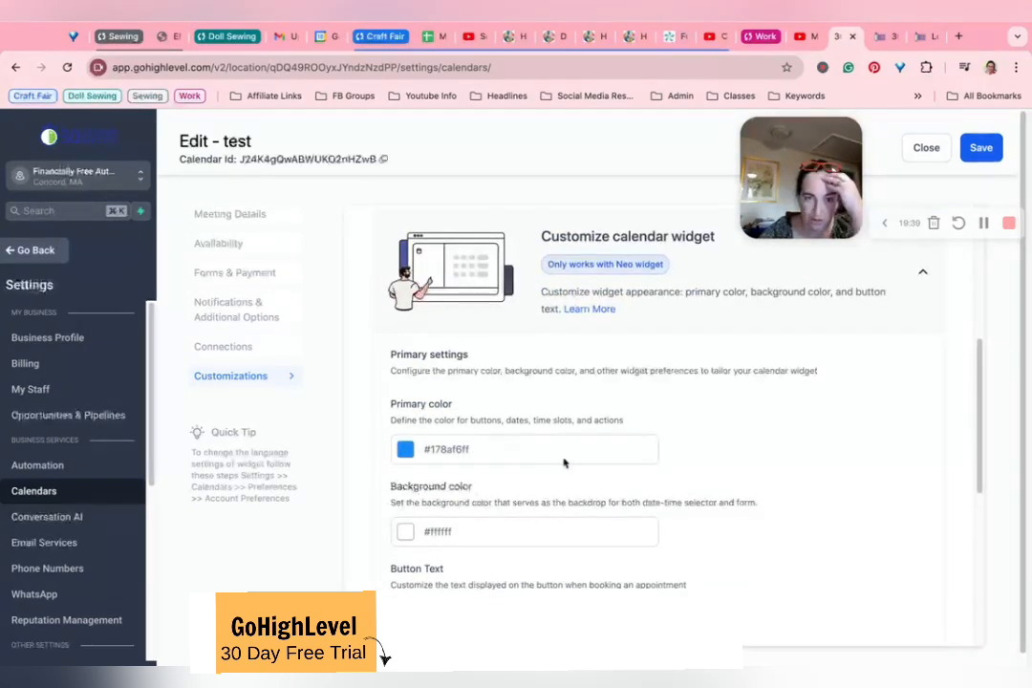
{"action": "scroll", "coordinate": [435, 462], "scroll_direction": "down", "scroll_amount": 5}
{"action": "scroll", "coordinate": [435, 462], "scroll_direction": "up", "scroll_amount": 5}
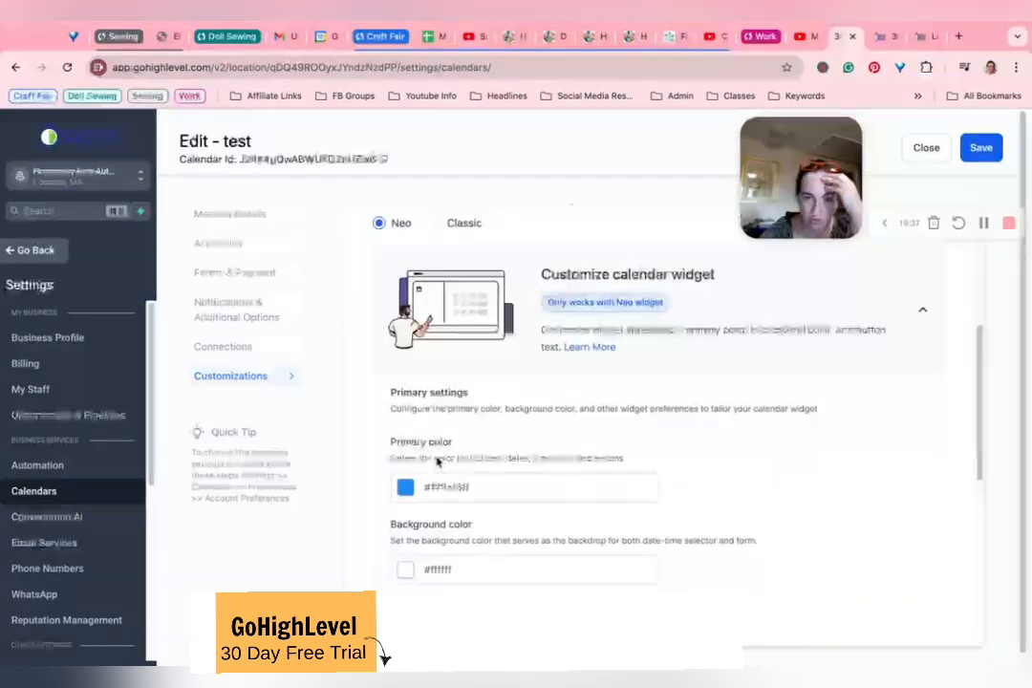
{"action": "scroll", "coordinate": [437, 461], "scroll_direction": "down", "scroll_amount": 3}
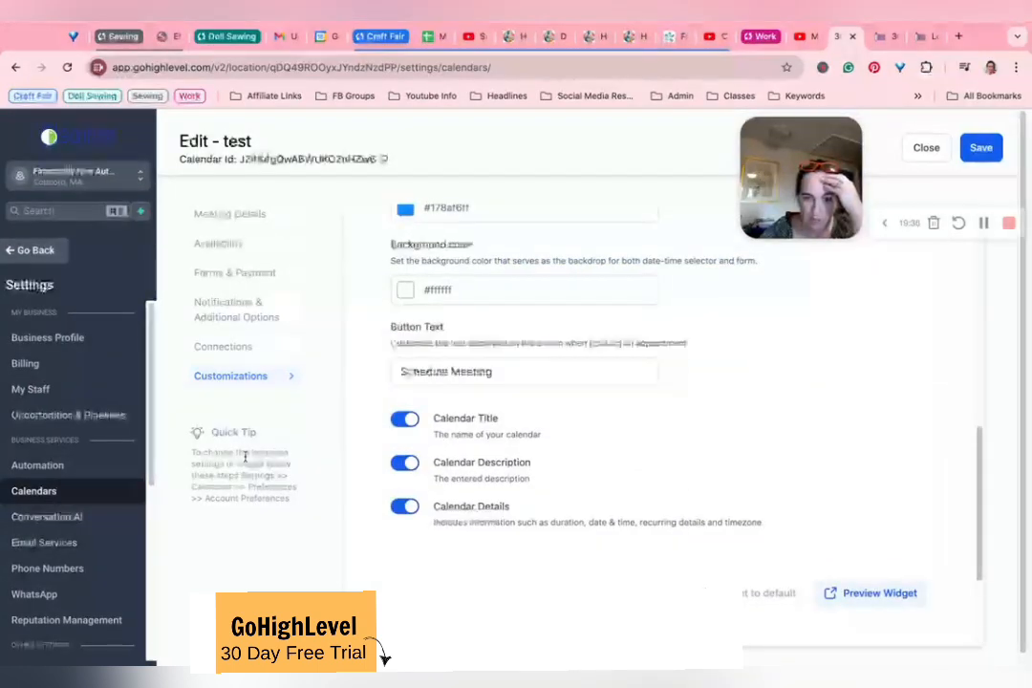
Step: Preview the booking widget with its available October dates, and save the test calendar
{"action": "left_click", "coordinate": [865, 592]}
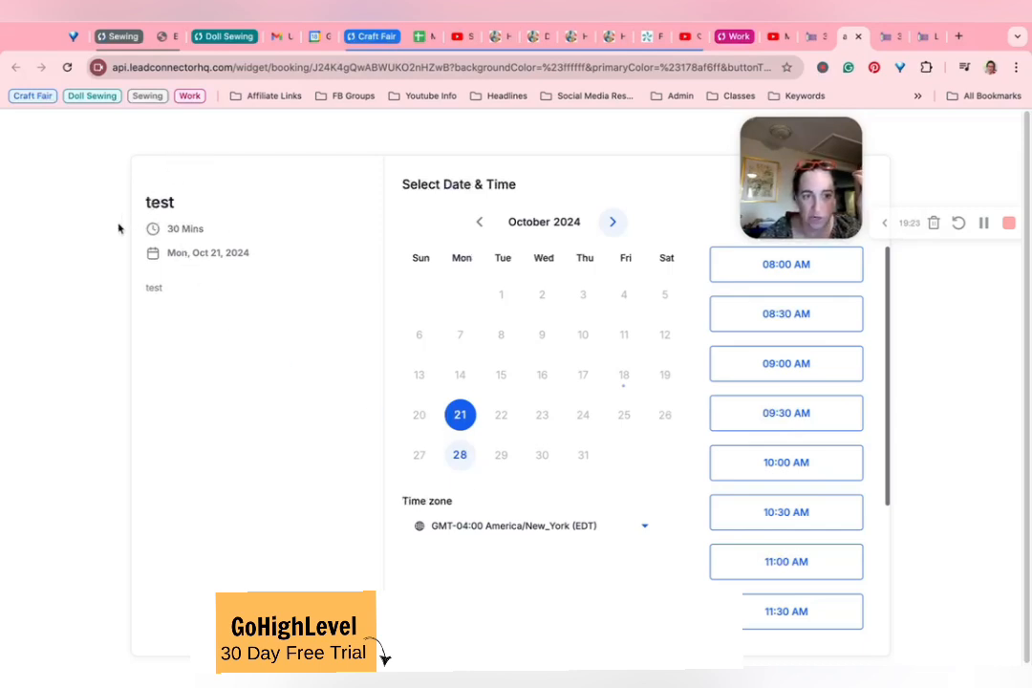
{"action": "left_click", "coordinate": [458, 457]}
{"action": "left_click", "coordinate": [460, 416]}
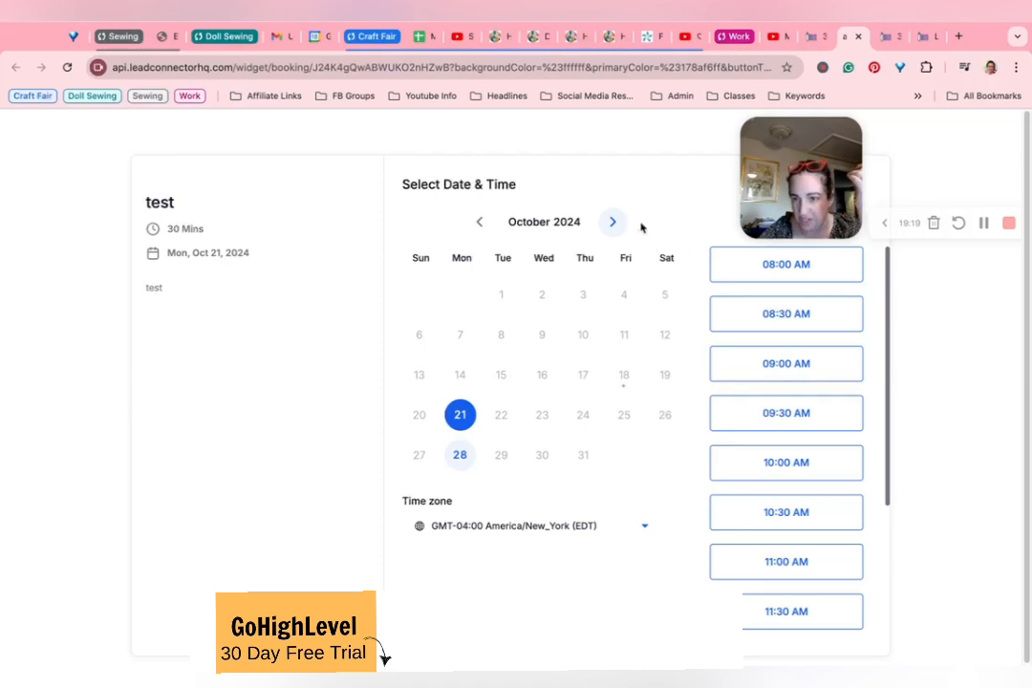
{"action": "left_click", "coordinate": [809, 51]}
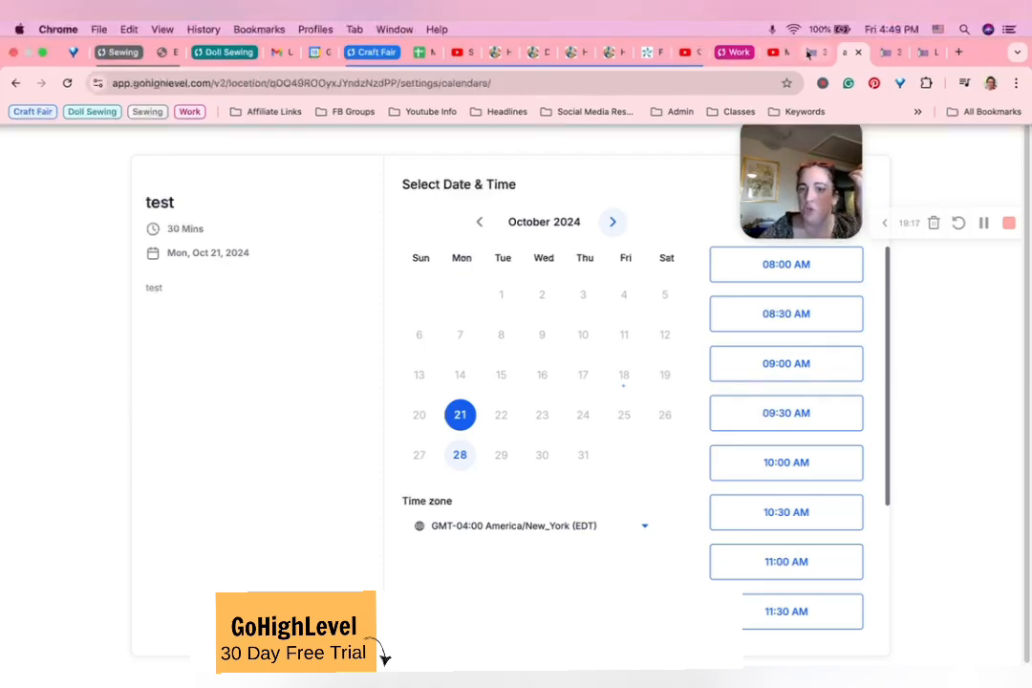
{"action": "left_click", "coordinate": [973, 147]}
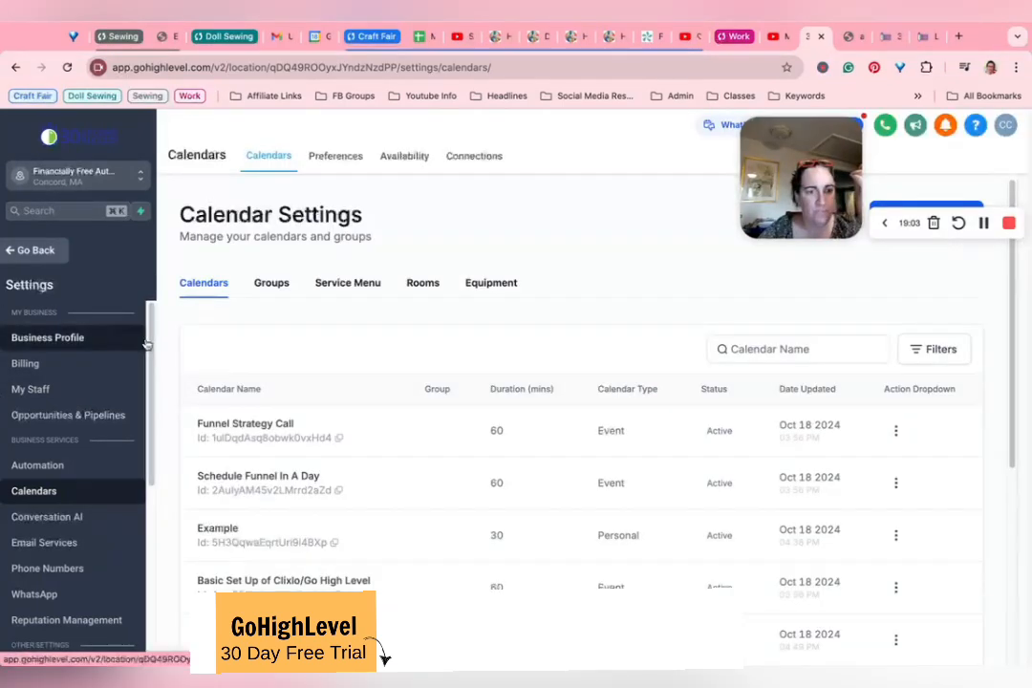
Step: Open the Book A Call page of the Financially Free Author website in the page builder
{"action": "left_click", "coordinate": [34, 250]}
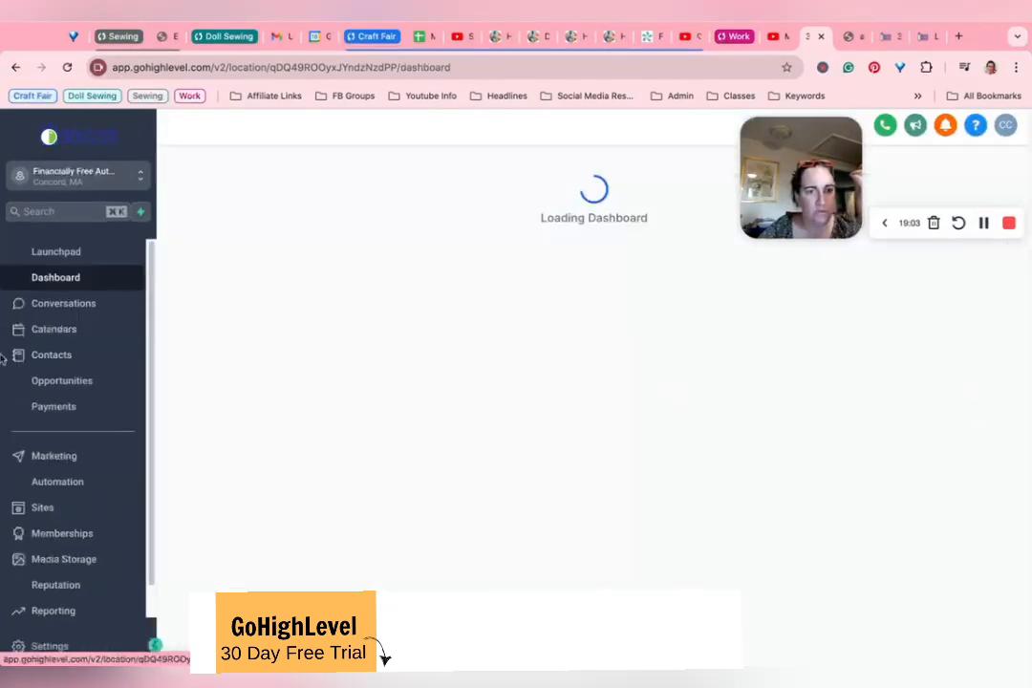
{"action": "left_click", "coordinate": [38, 508]}
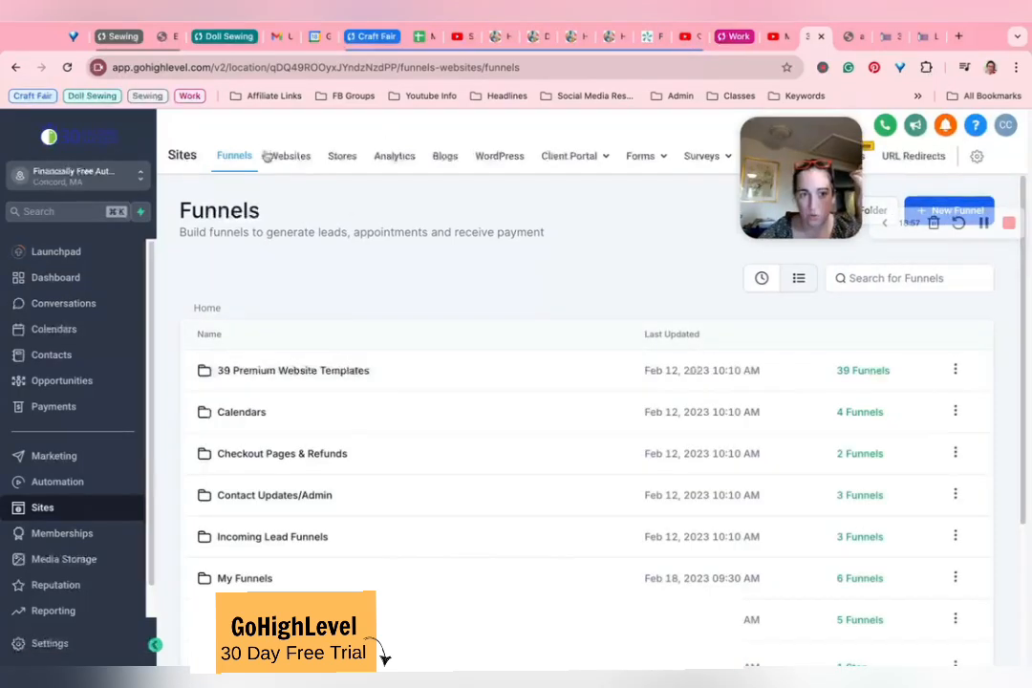
{"action": "left_click", "coordinate": [308, 156]}
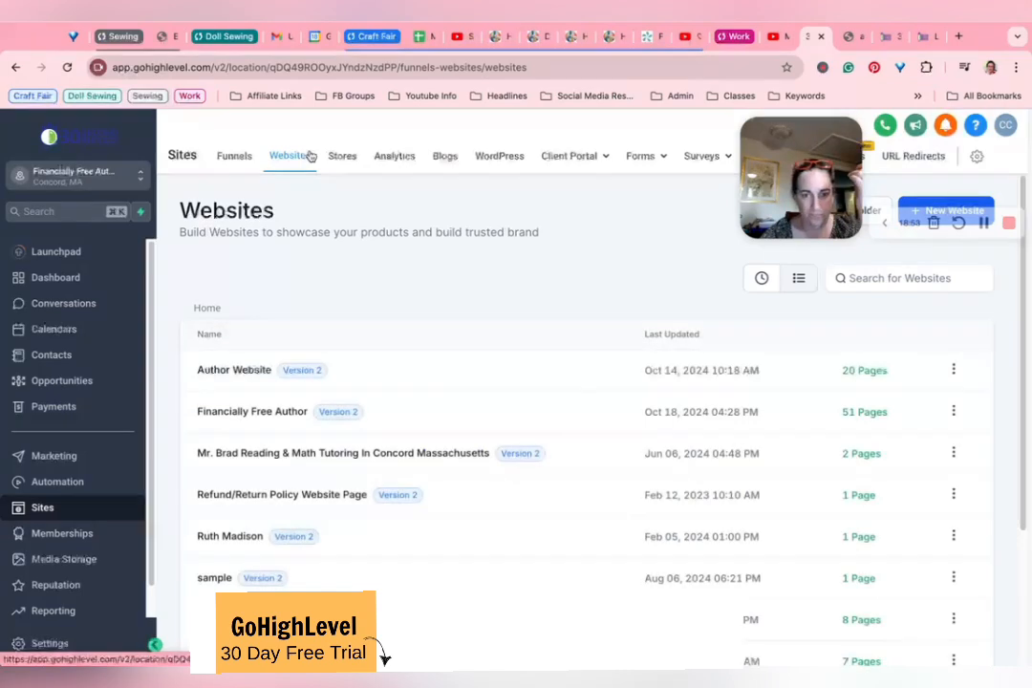
{"action": "left_click", "coordinate": [260, 414]}
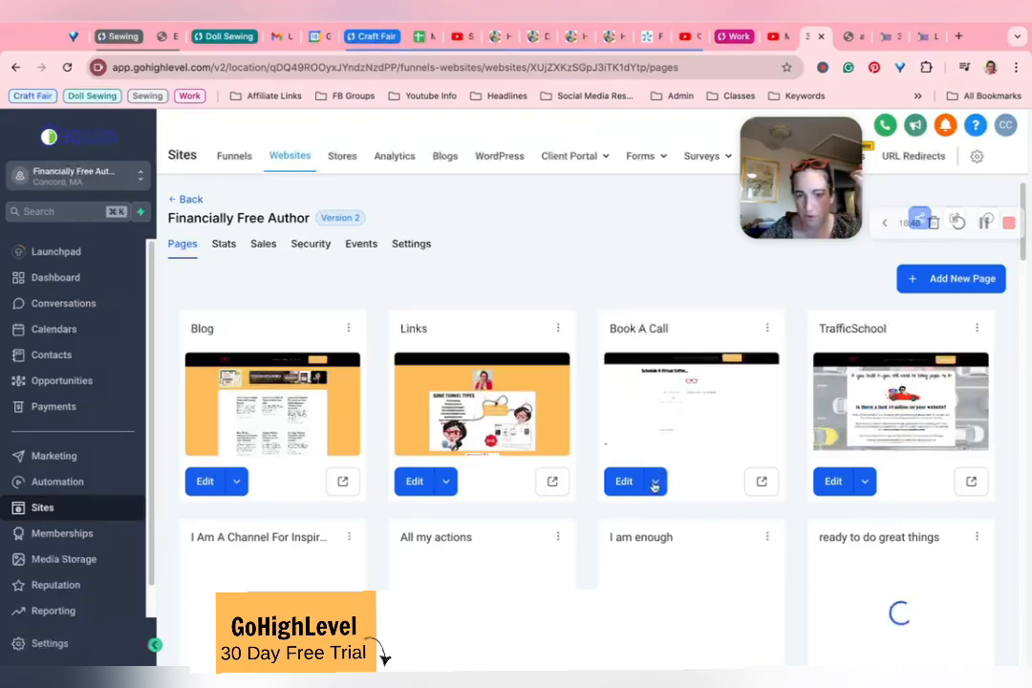
{"action": "left_click", "coordinate": [304, 322]}
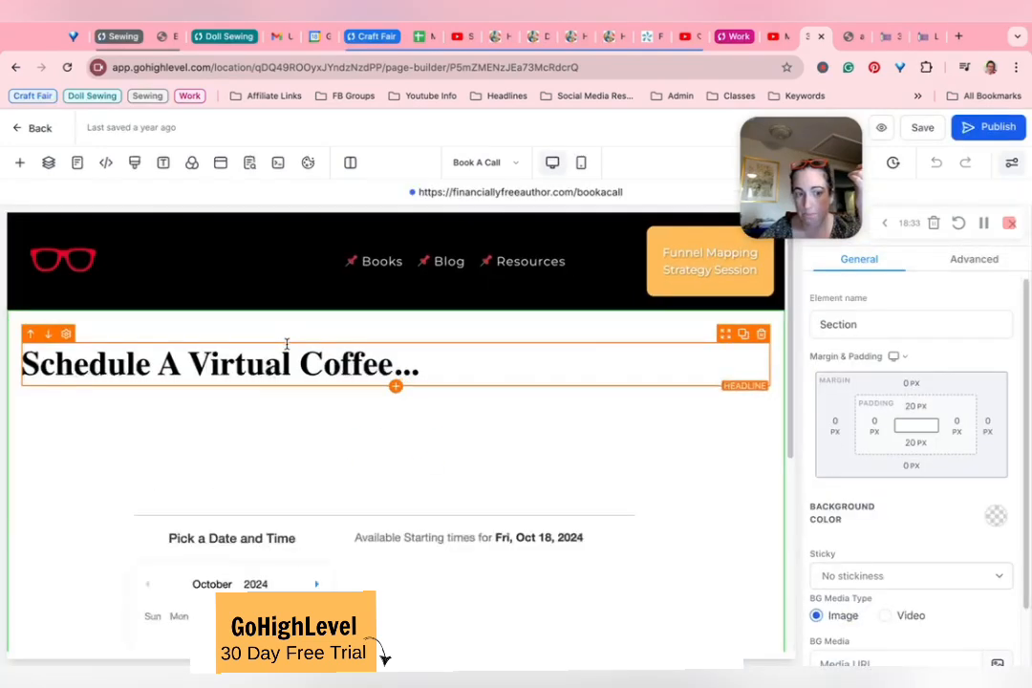
Step: Select the calendar element under the Schedule A Virtual Coffee headline and look over the embedded booking calendar
{"action": "scroll", "coordinate": [286, 344], "scroll_direction": "down", "scroll_amount": 5}
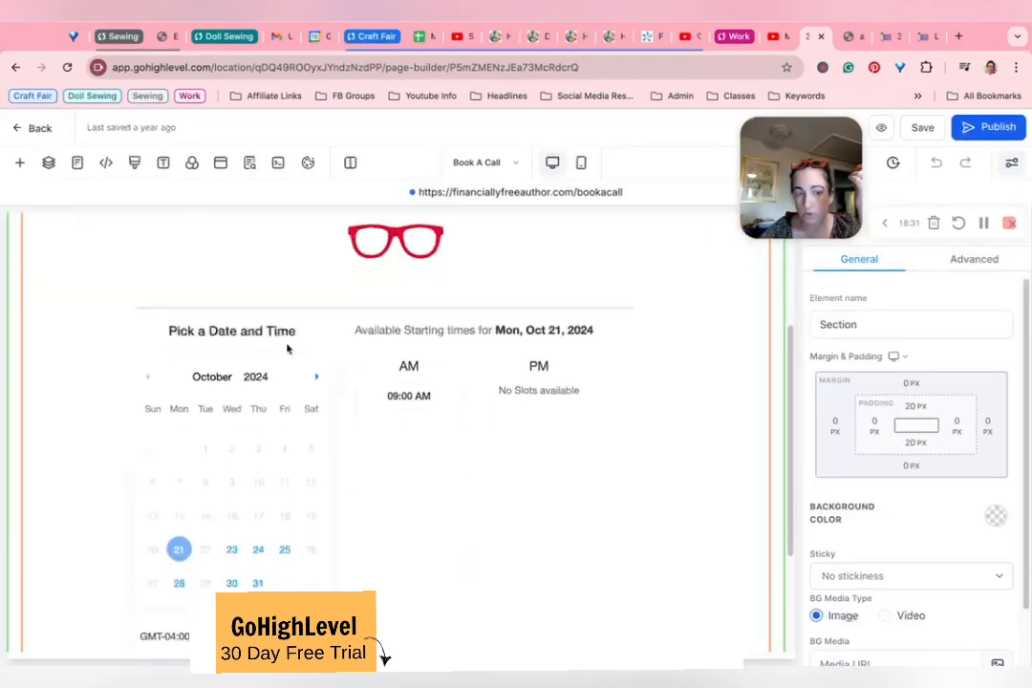
{"action": "scroll", "coordinate": [287, 349], "scroll_direction": "up", "scroll_amount": 4}
{"action": "left_click", "coordinate": [379, 392]}
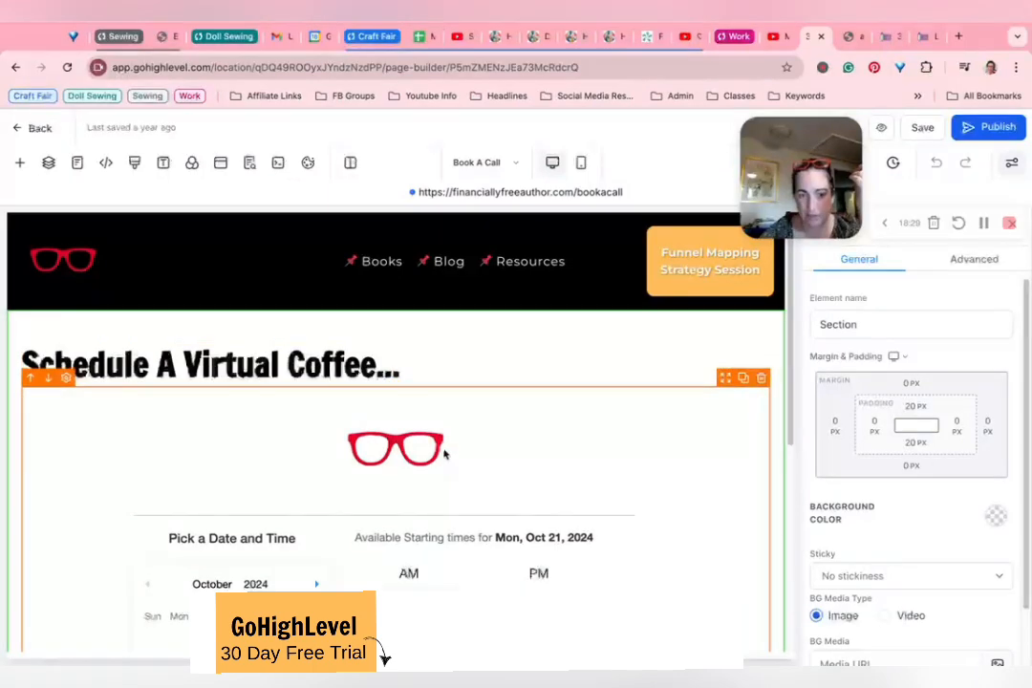
{"action": "scroll", "coordinate": [509, 483], "scroll_direction": "down", "scroll_amount": 5}
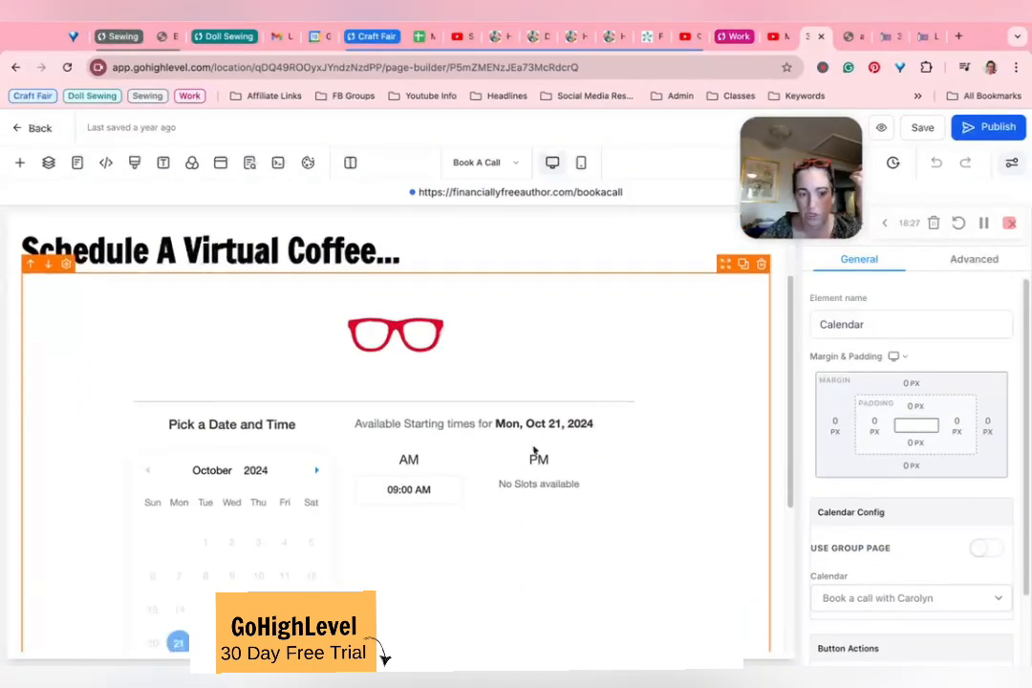
{"action": "scroll", "coordinate": [358, 423], "scroll_direction": "up", "scroll_amount": 2}
{"action": "scroll", "coordinate": [357, 425], "scroll_direction": "up", "scroll_amount": 3}
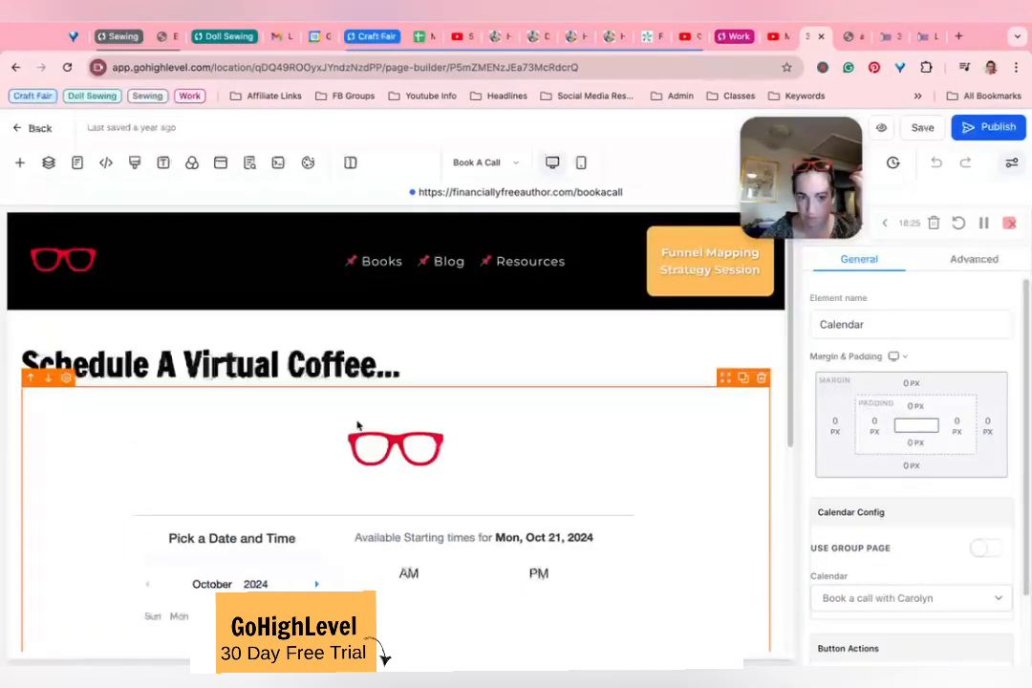
{"action": "scroll", "coordinate": [920, 528], "scroll_direction": "down", "scroll_amount": 1}
Step: Check the element's calendar choices and redirect actions, keeping the current call-booking calendar and Use action from calendar builder
{"action": "left_click", "coordinate": [925, 529]}
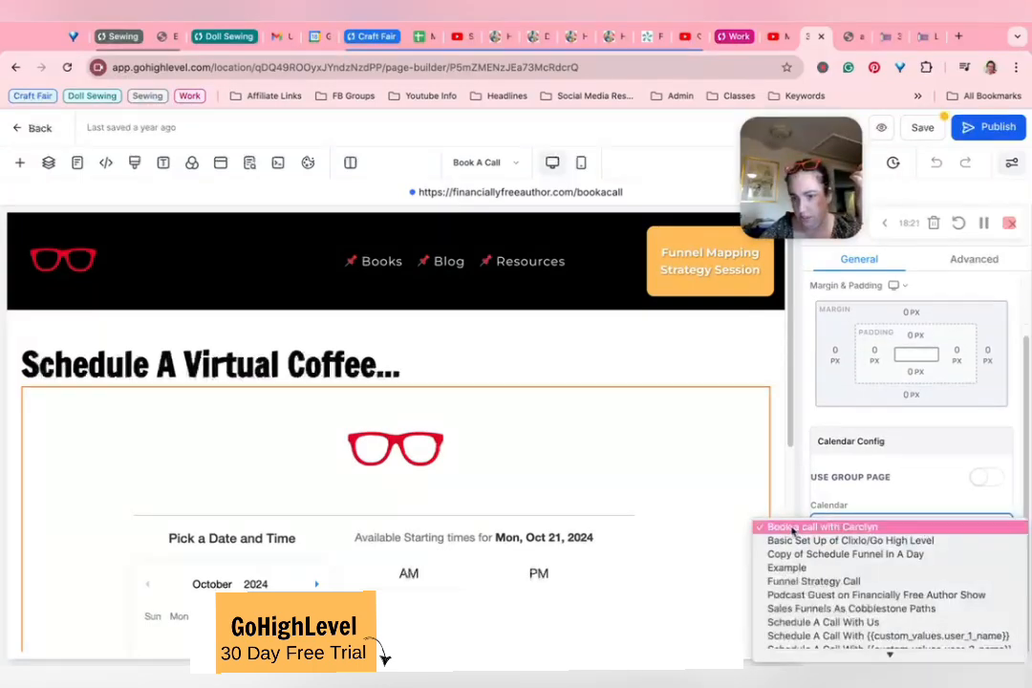
{"action": "left_click", "coordinate": [827, 527]}
{"action": "left_click", "coordinate": [966, 586]}
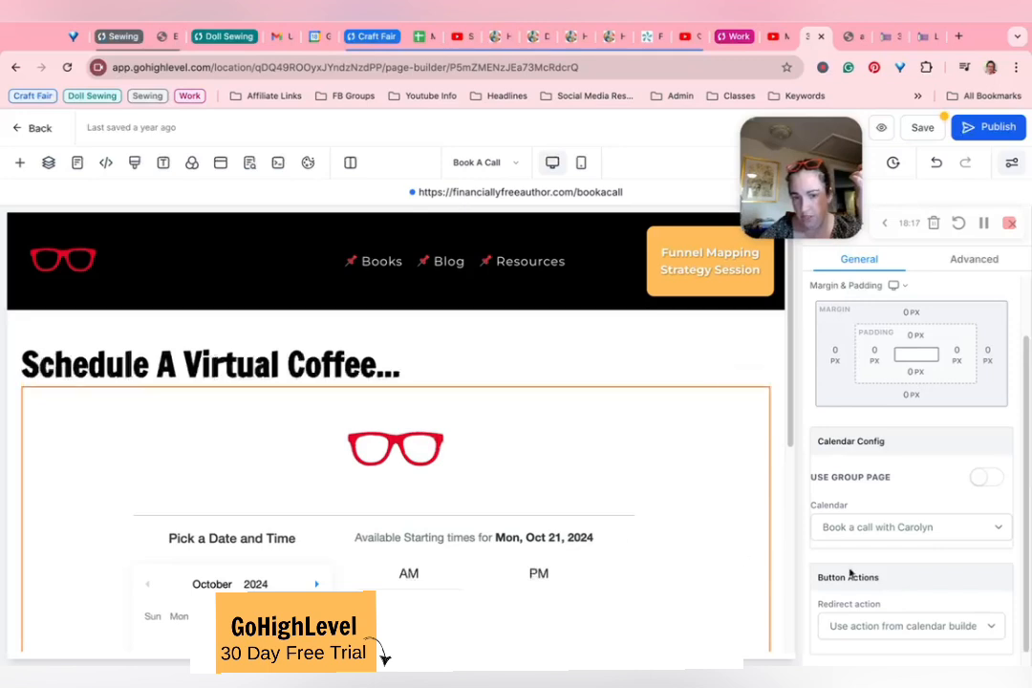
{"action": "left_click", "coordinate": [898, 626]}
{"action": "left_click", "coordinate": [901, 627]}
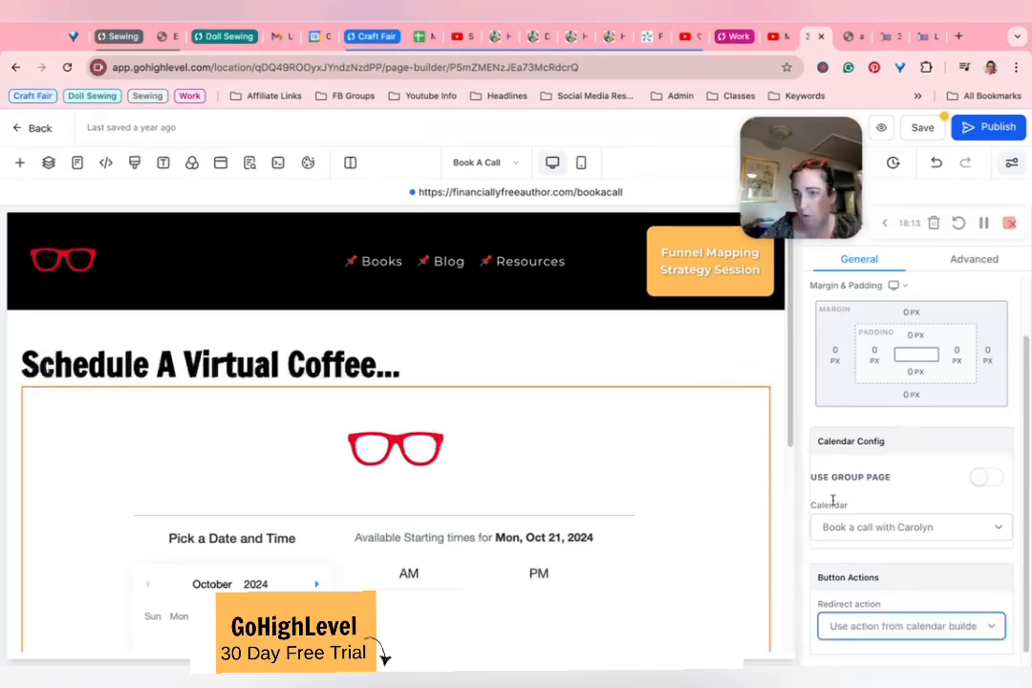
{"action": "left_click", "coordinate": [955, 627]}
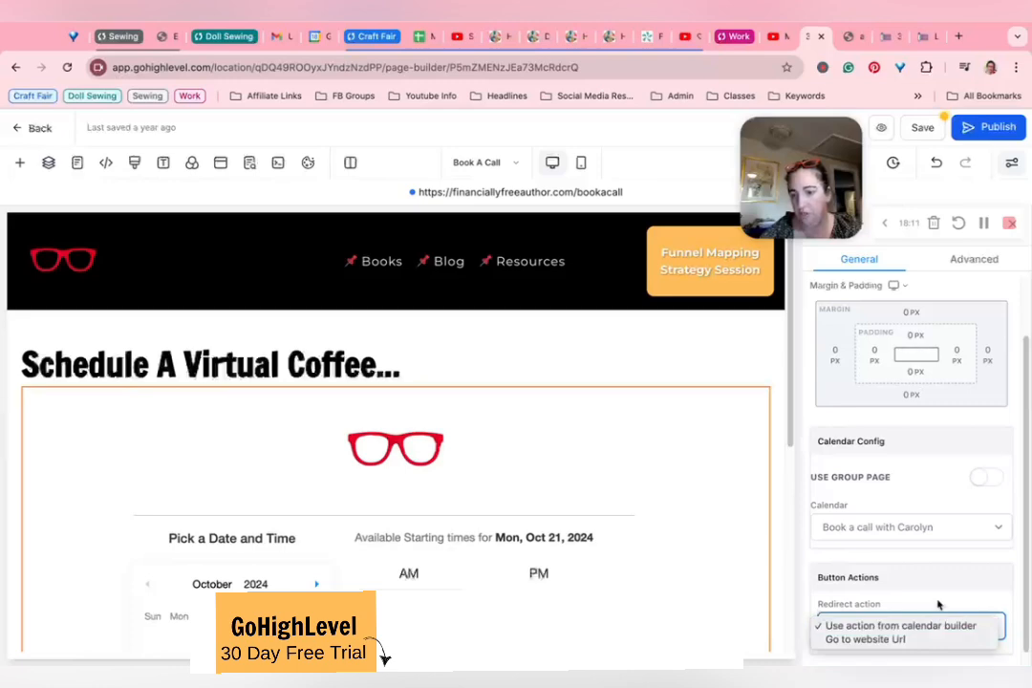
{"action": "left_click", "coordinate": [937, 604]}
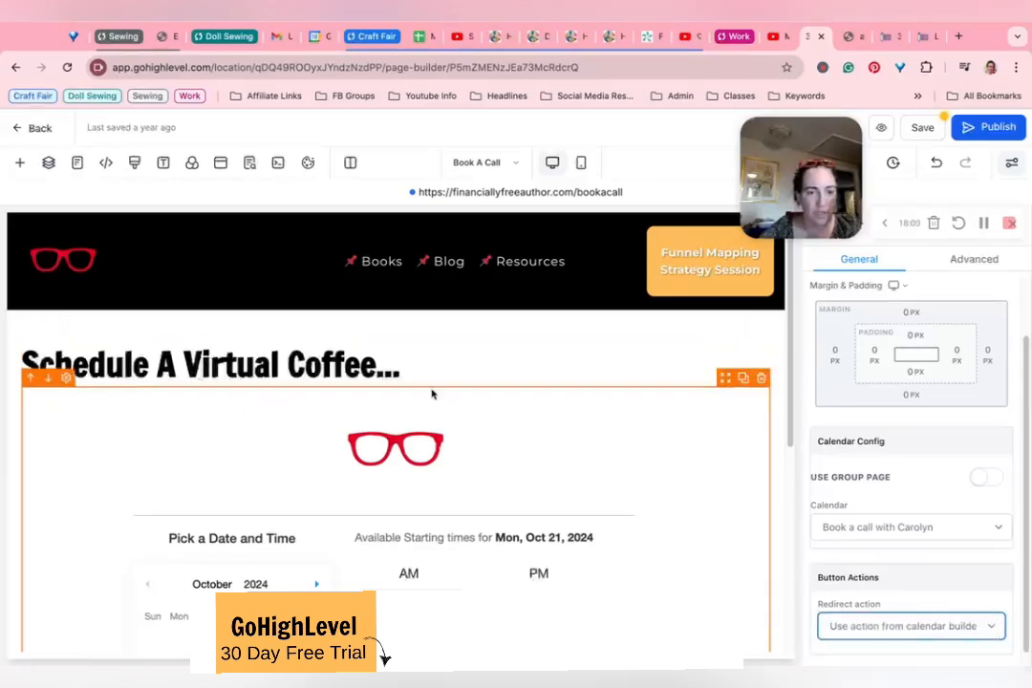
Step: Add a calendar element directly below the Schedule A Virtual Coffee headline and assign the test calendar to it
{"action": "left_click", "coordinate": [395, 386]}
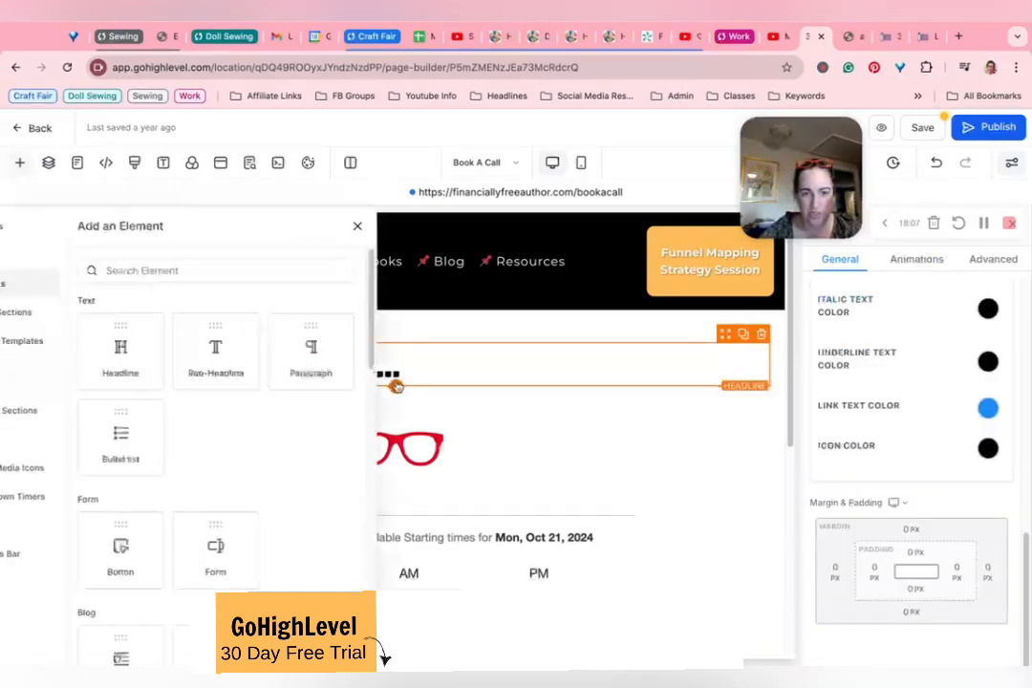
{"action": "scroll", "coordinate": [354, 430], "scroll_direction": "down", "scroll_amount": 3}
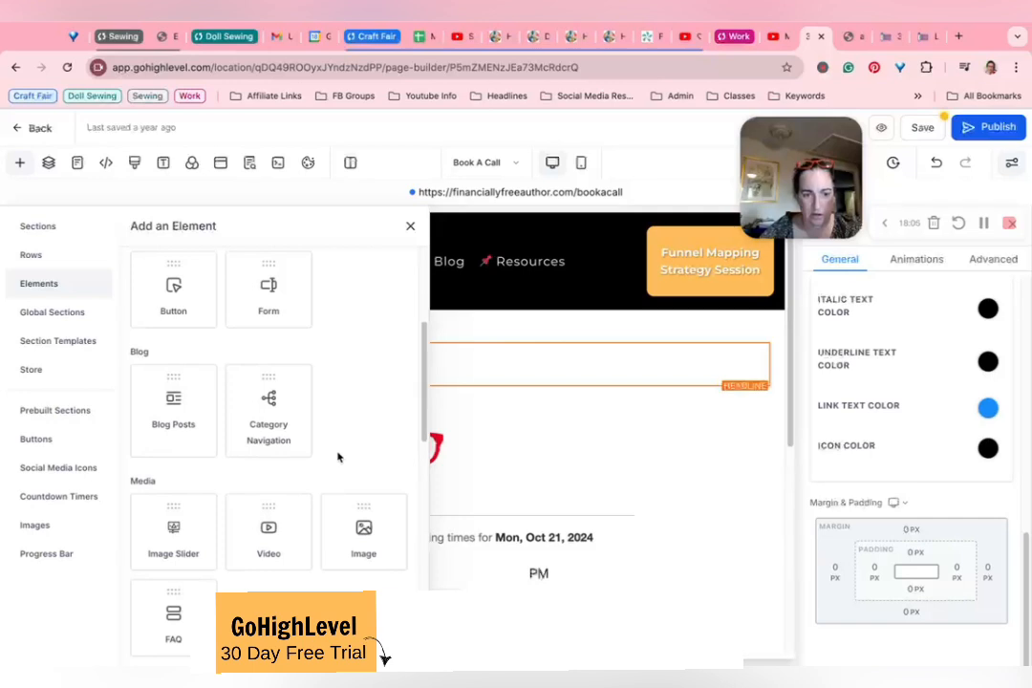
{"action": "scroll", "coordinate": [338, 458], "scroll_direction": "down", "scroll_amount": 5}
{"action": "left_click", "coordinate": [353, 485]}
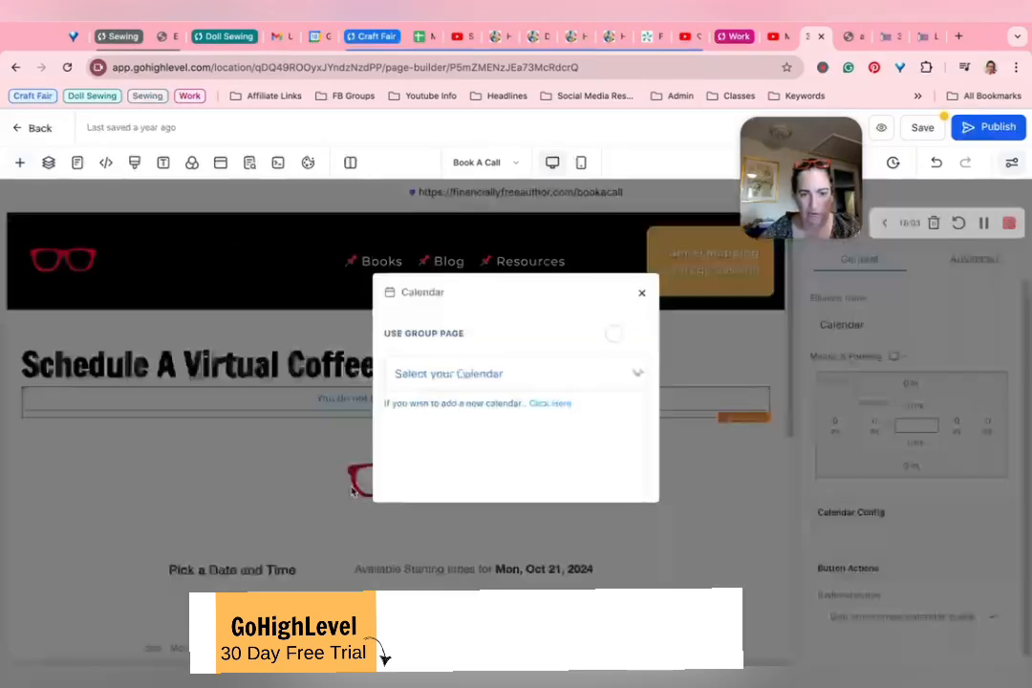
{"action": "left_click", "coordinate": [476, 372]}
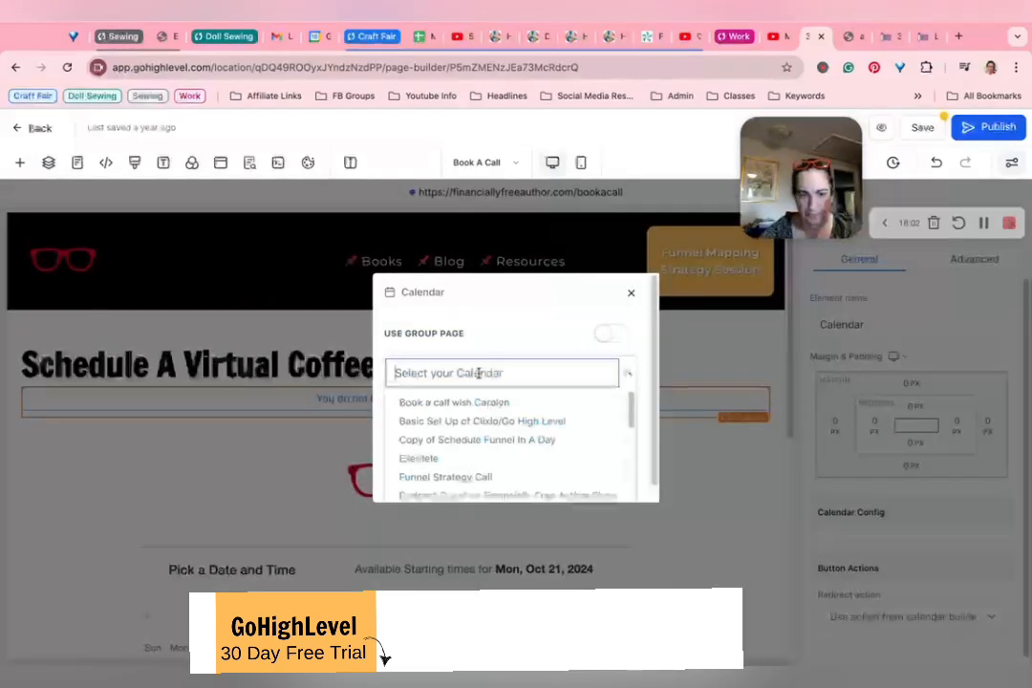
{"action": "scroll", "coordinate": [432, 472], "scroll_direction": "down", "scroll_amount": 6}
{"action": "left_click", "coordinate": [417, 482]}
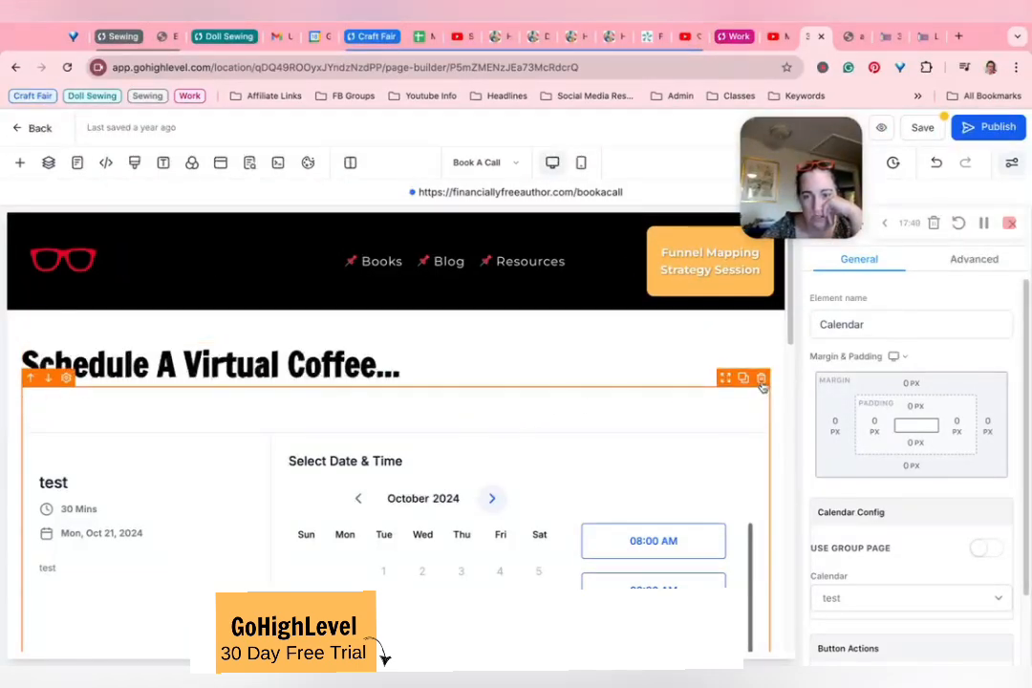
Step: Delete the added test calendar element from the page and preview the page
{"action": "left_click", "coordinate": [761, 378]}
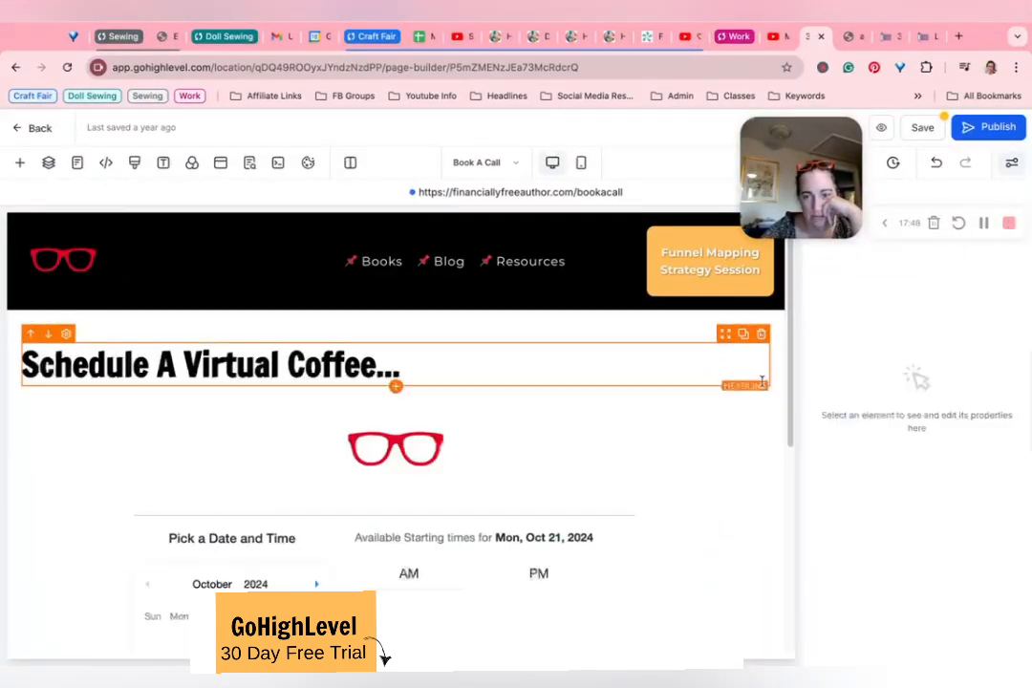
{"action": "left_click", "coordinate": [891, 128]}
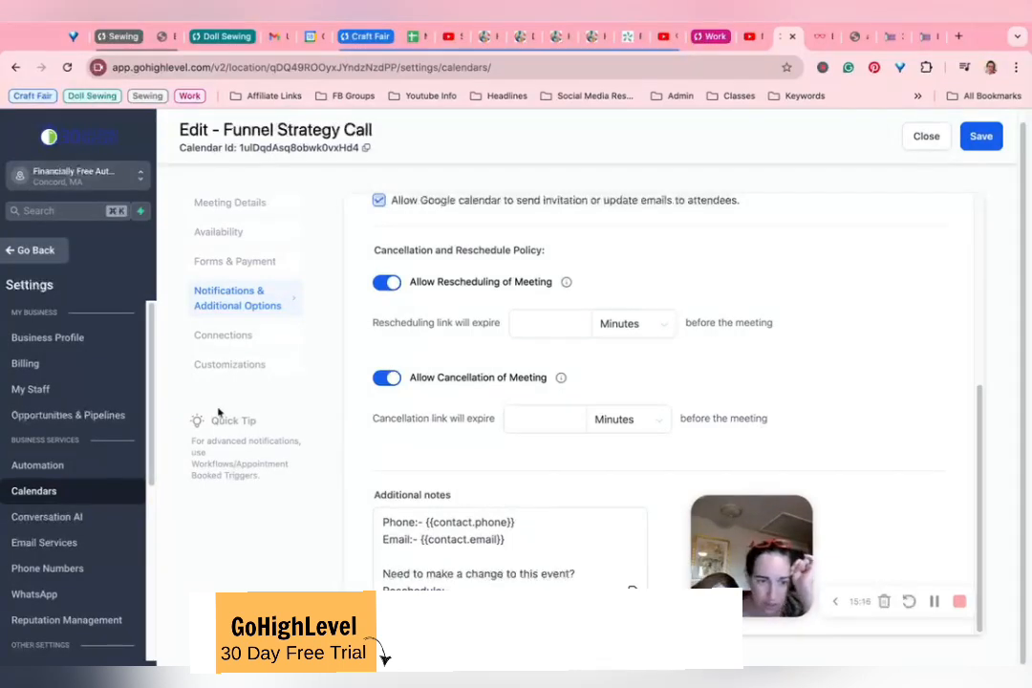
Step: Review the external calendar sync and customization settings of the Funnel Strategy Call calendar
{"action": "left_click", "coordinate": [233, 339]}
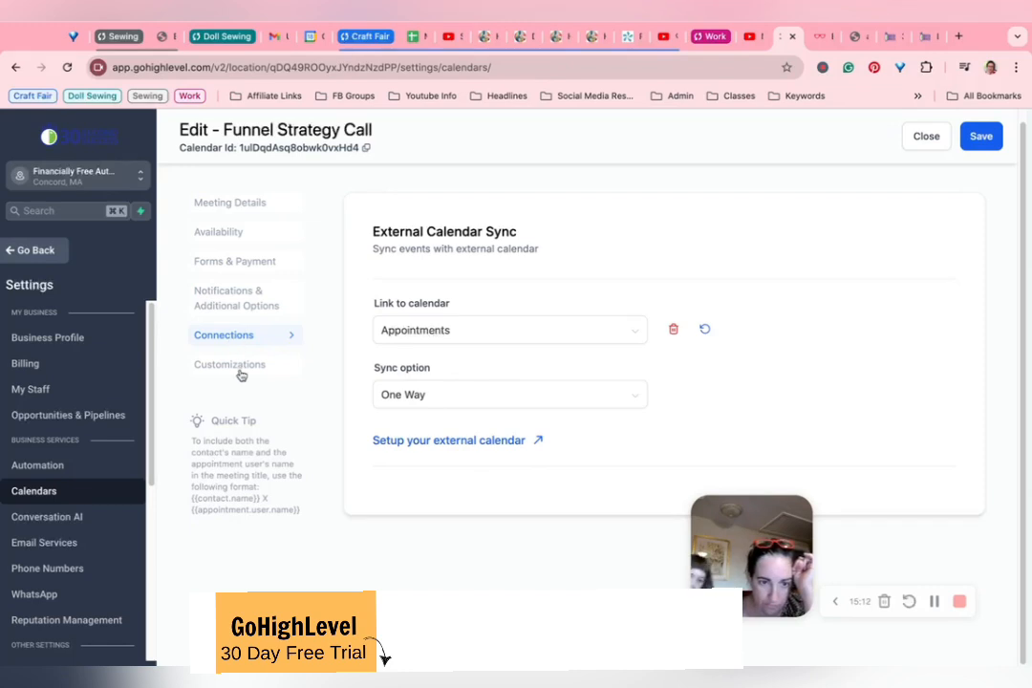
{"action": "left_click", "coordinate": [268, 370]}
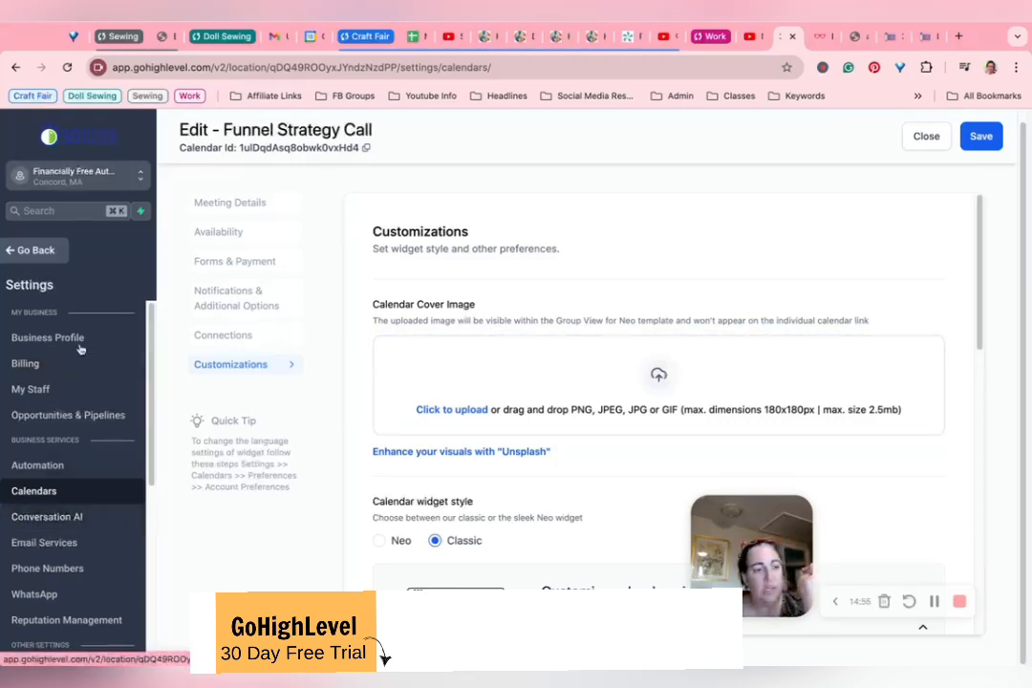
{"action": "scroll", "coordinate": [96, 493], "scroll_direction": "down", "scroll_amount": 2}
{"action": "scroll", "coordinate": [96, 487], "scroll_direction": "down", "scroll_amount": 4}
{"action": "scroll", "coordinate": [87, 439], "scroll_direction": "up", "scroll_amount": 4}
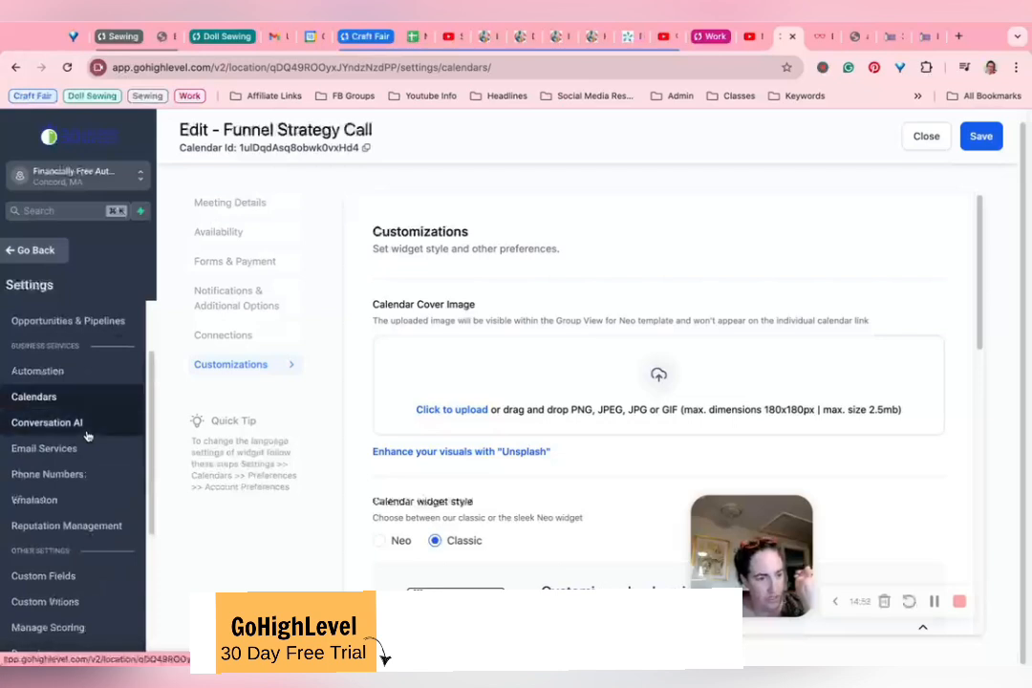
Step: Create a new automation workflow and choose Customer Booked Appointment as its trigger
{"action": "left_click", "coordinate": [50, 254]}
{"action": "left_click", "coordinate": [56, 485]}
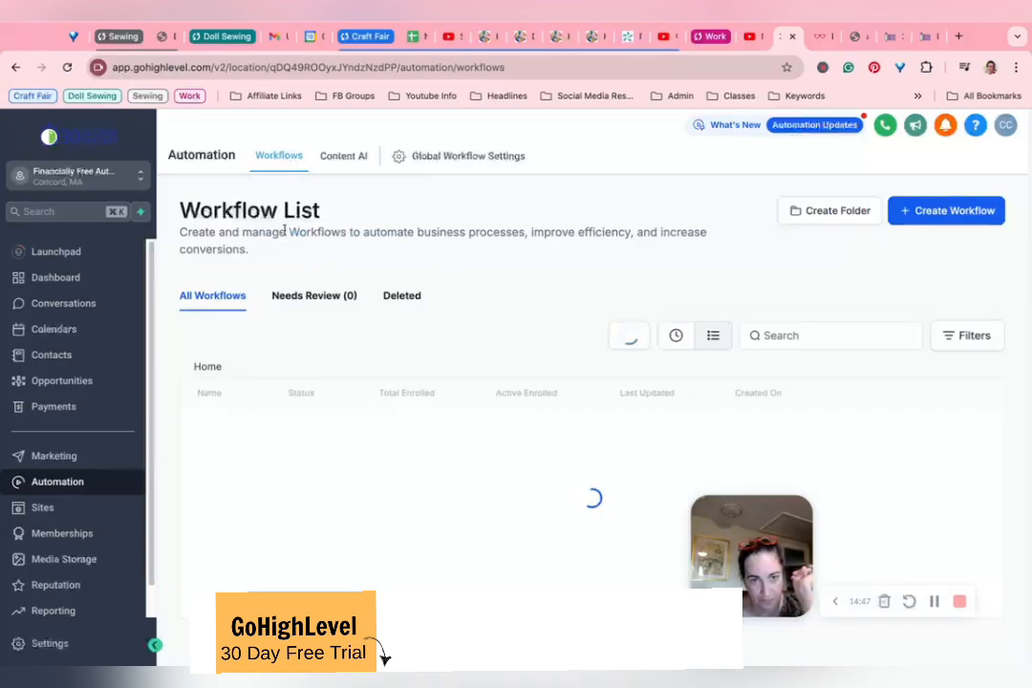
{"action": "left_click", "coordinate": [974, 222]}
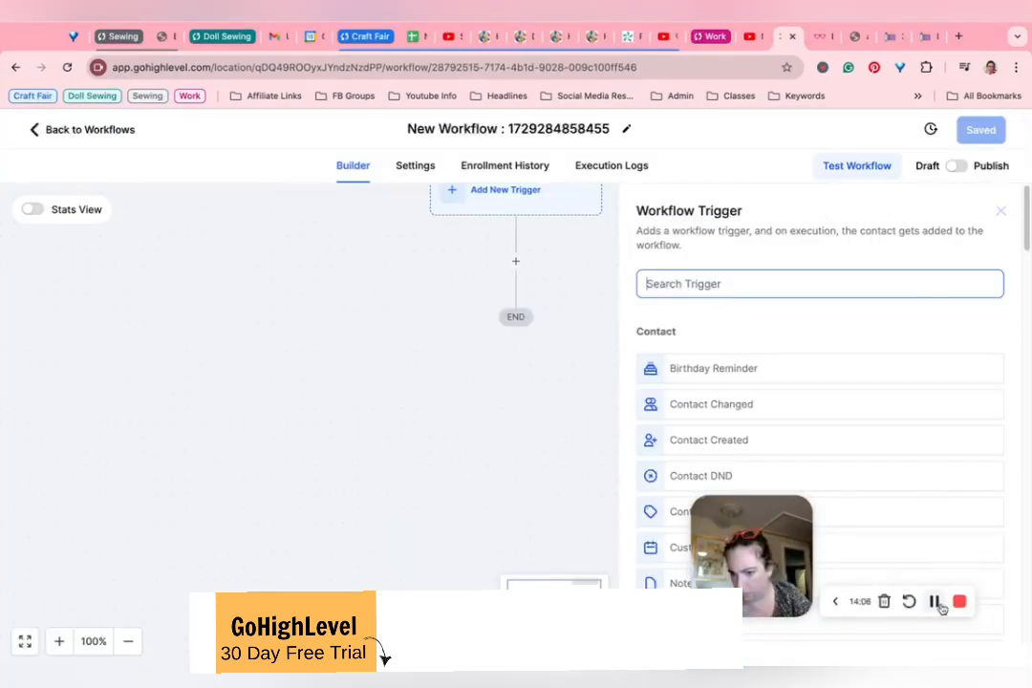
{"action": "type", "text": "cust"}
{"action": "left_click_drag", "start_coordinate": [718, 561], "coordinate": [762, 323]}
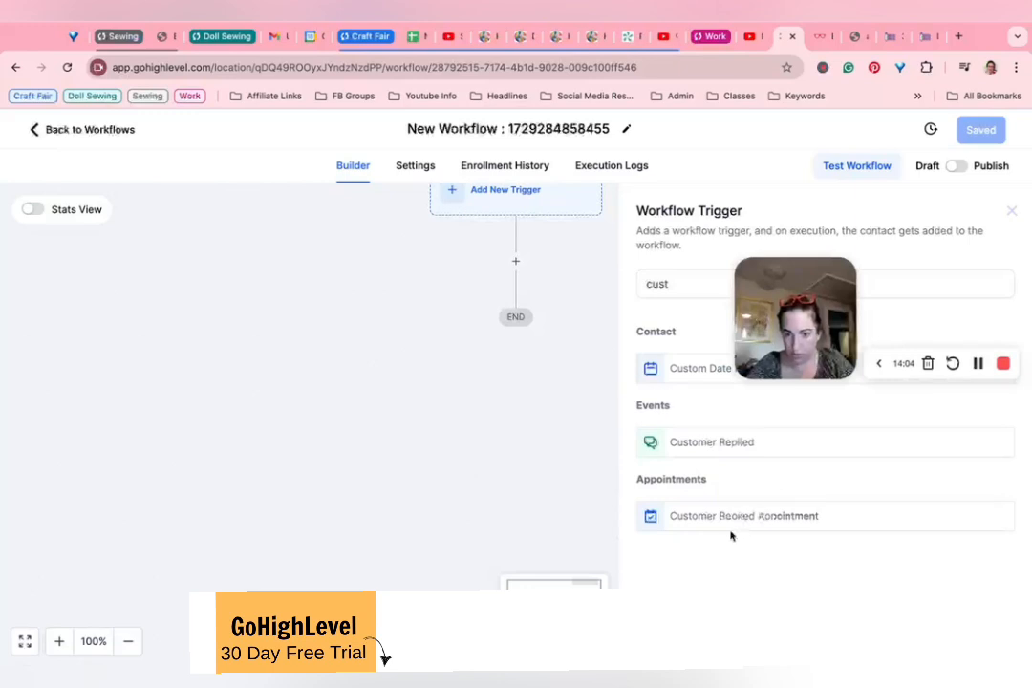
{"action": "left_click", "coordinate": [730, 517]}
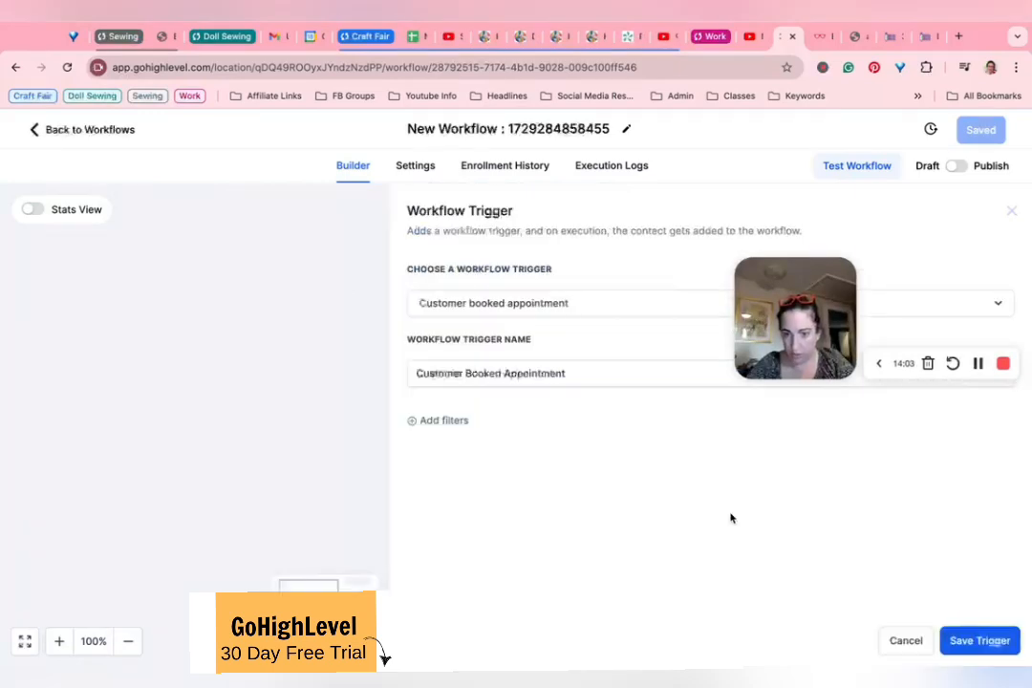
Step: Add an In calendar filter for the call-booking calendar to the trigger, keep it as the only filter, and save the trigger
{"action": "left_click", "coordinate": [442, 421]}
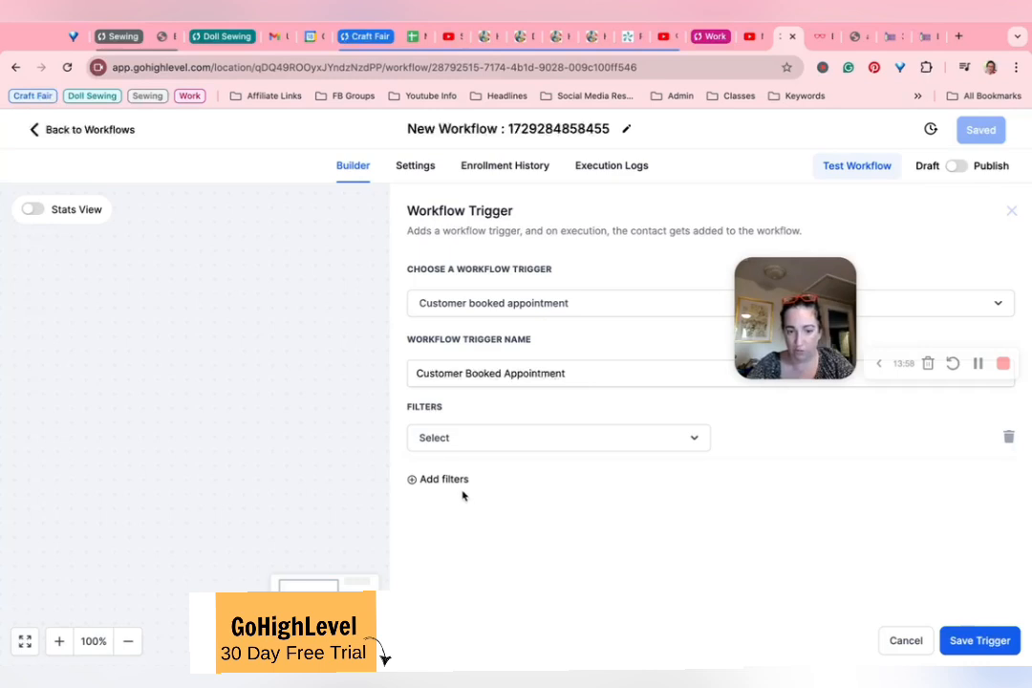
{"action": "left_click", "coordinate": [475, 445]}
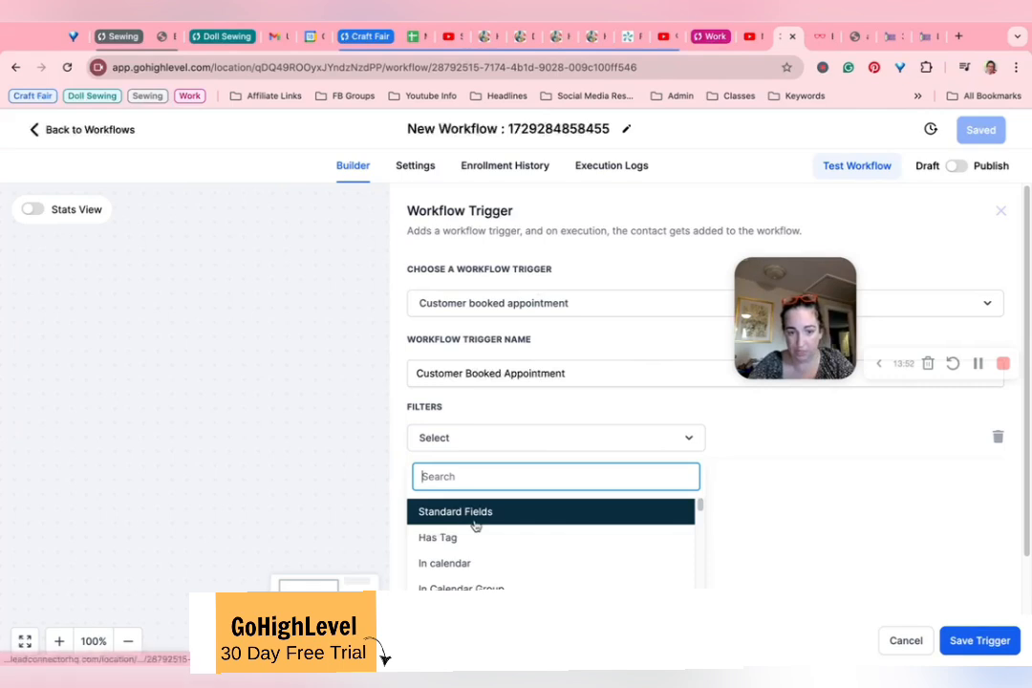
{"action": "left_click", "coordinate": [445, 563]}
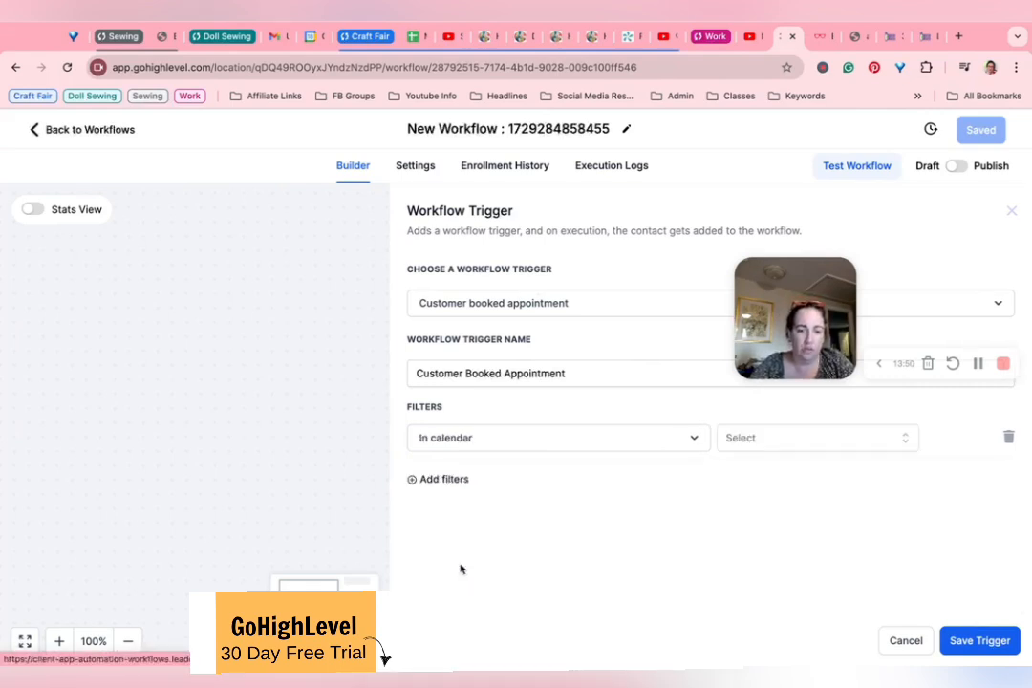
{"action": "left_click", "coordinate": [782, 434]}
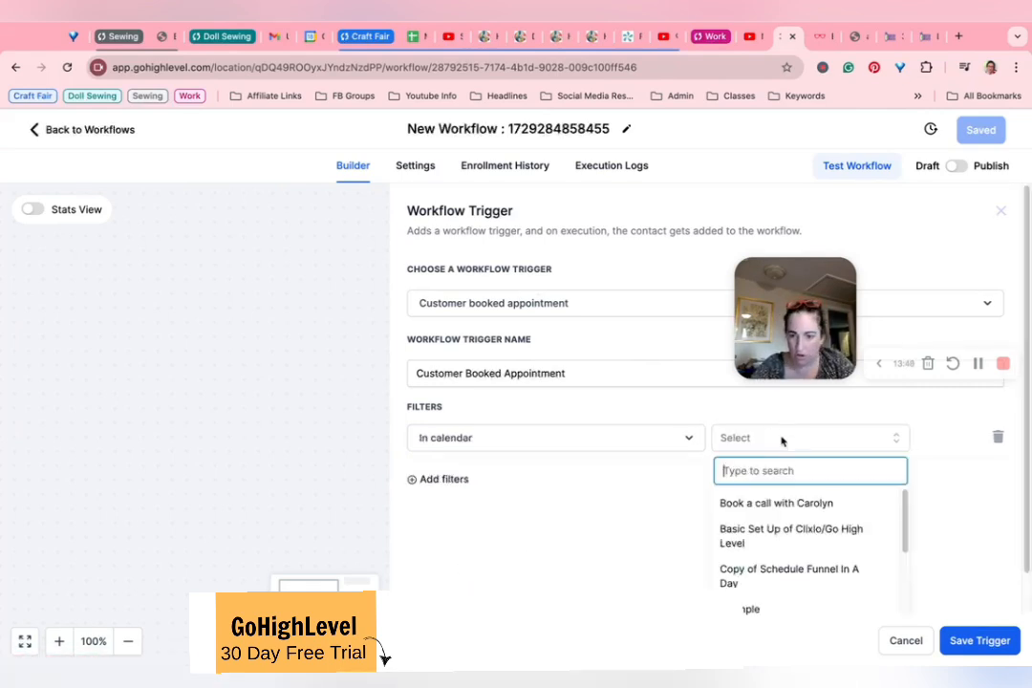
{"action": "left_click", "coordinate": [753, 503]}
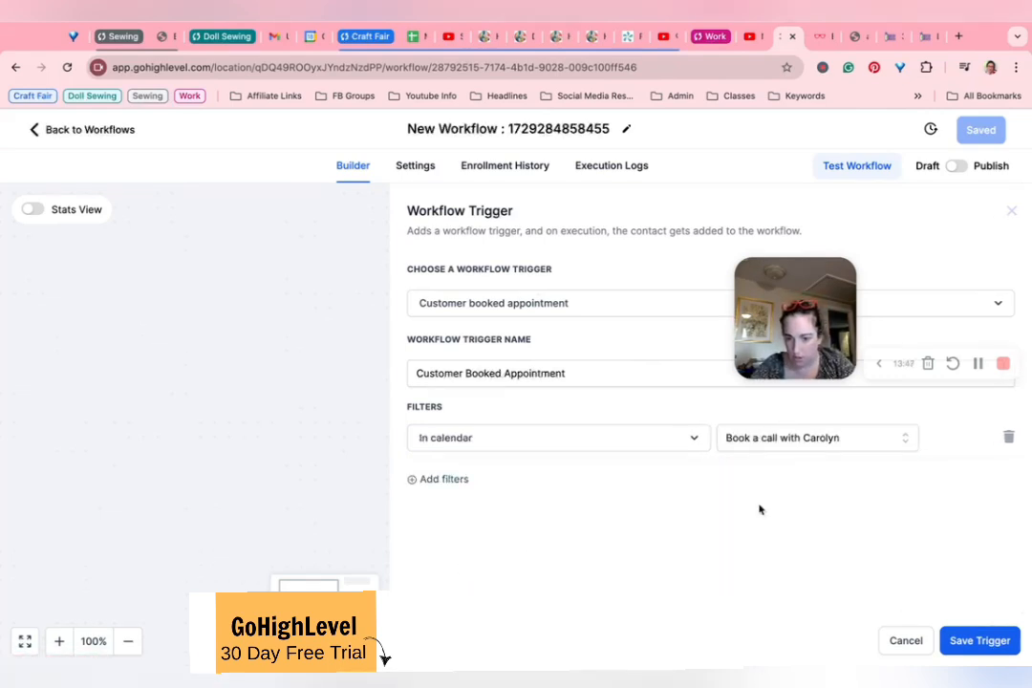
{"action": "left_click", "coordinate": [439, 480]}
{"action": "left_click", "coordinate": [432, 480]}
{"action": "left_click", "coordinate": [432, 480]}
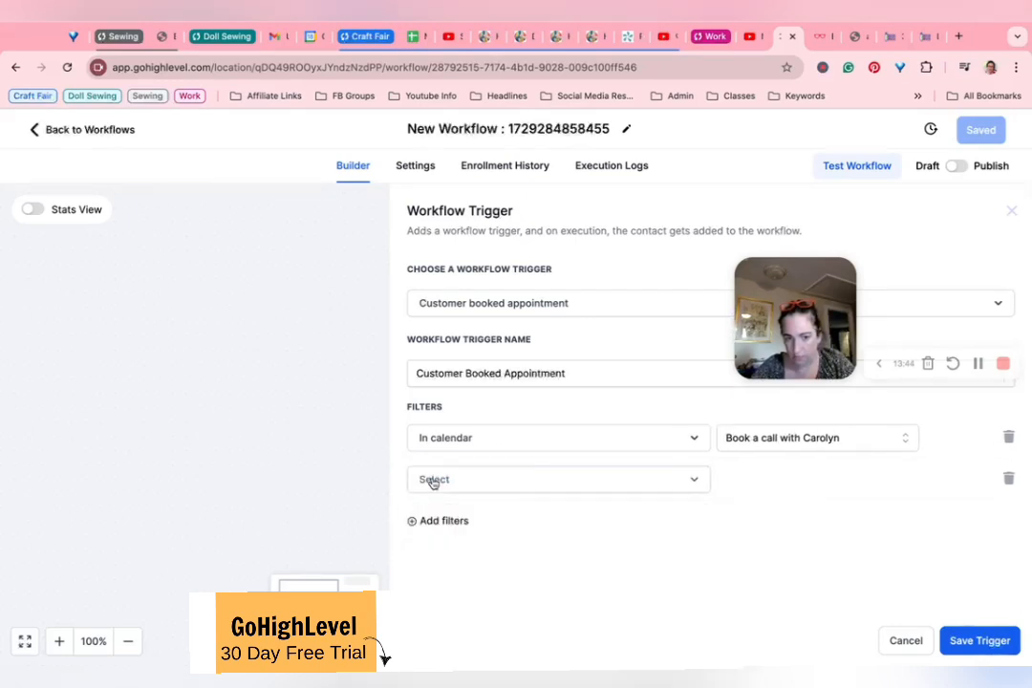
{"action": "left_click", "coordinate": [1009, 477]}
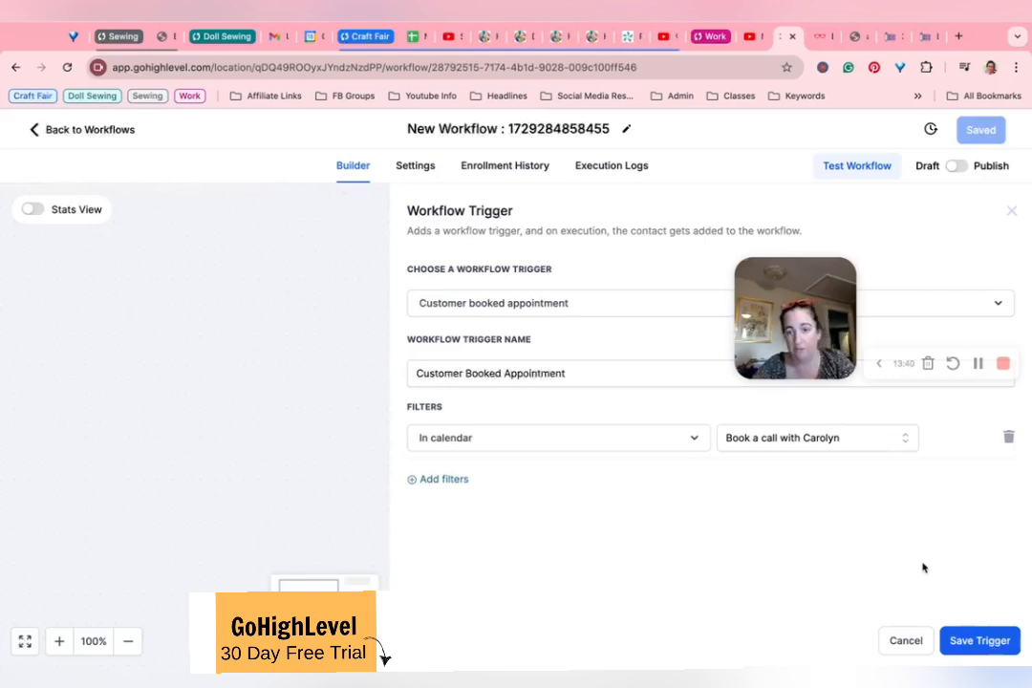
{"action": "left_click", "coordinate": [980, 640]}
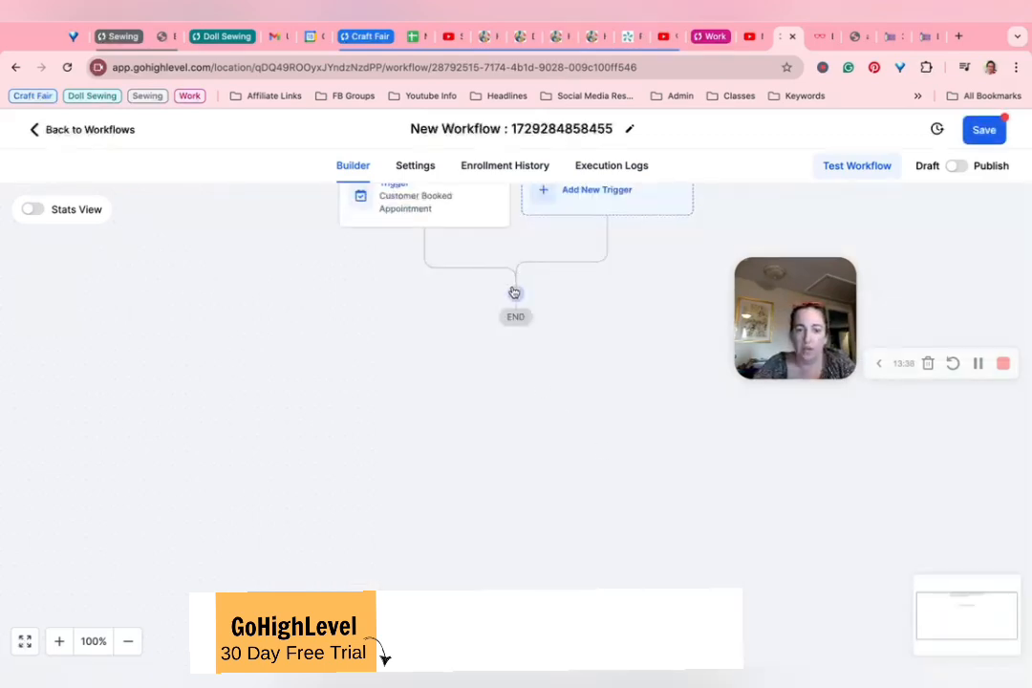
Step: Add a Wait action after the trigger and make it wait for the Event / Appointment time
{"action": "left_click", "coordinate": [513, 292]}
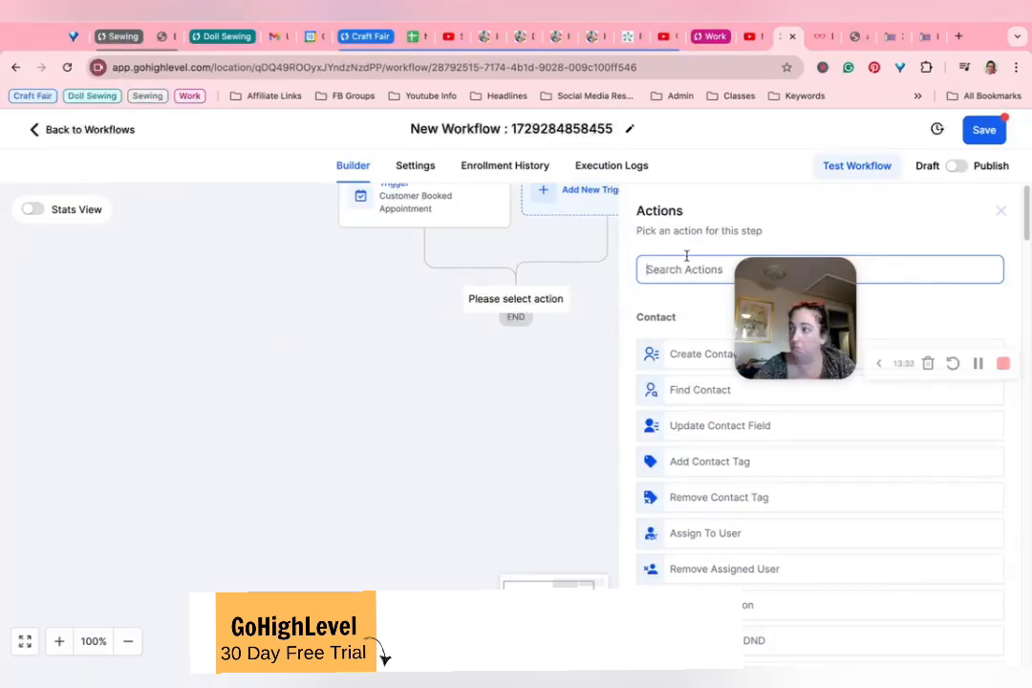
{"action": "type", "text": "wait"}
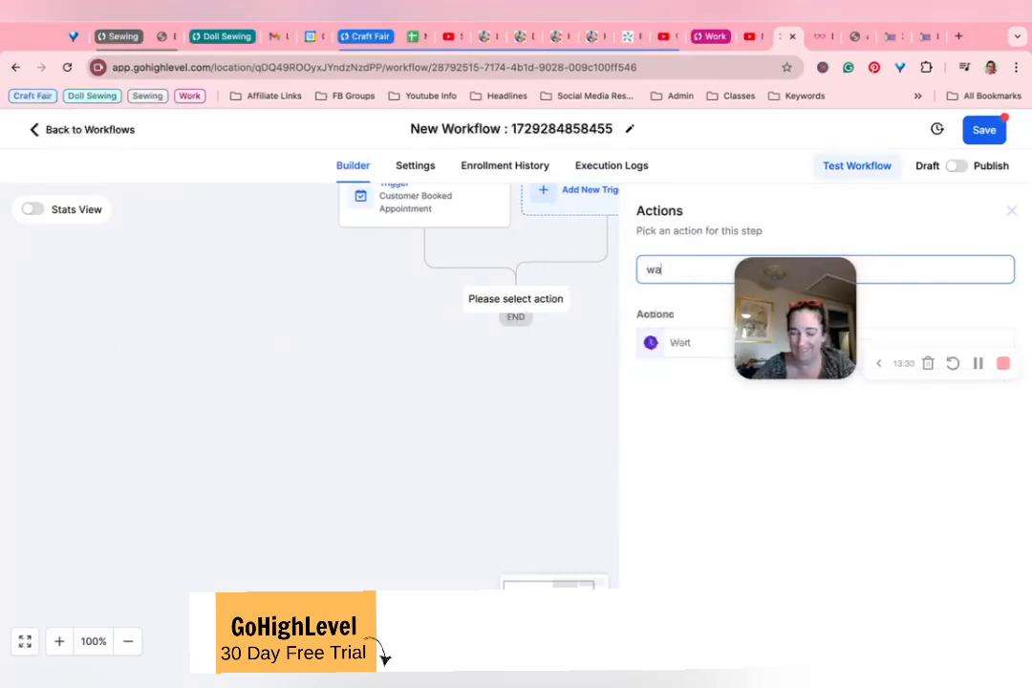
{"action": "left_click", "coordinate": [653, 342]}
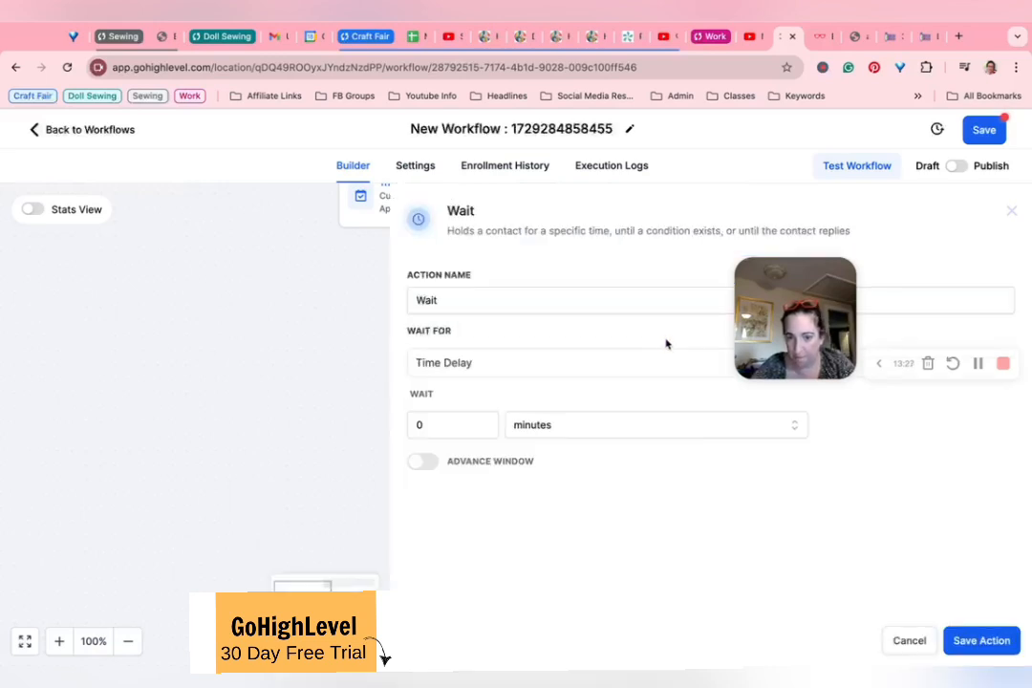
{"action": "left_click", "coordinate": [542, 373]}
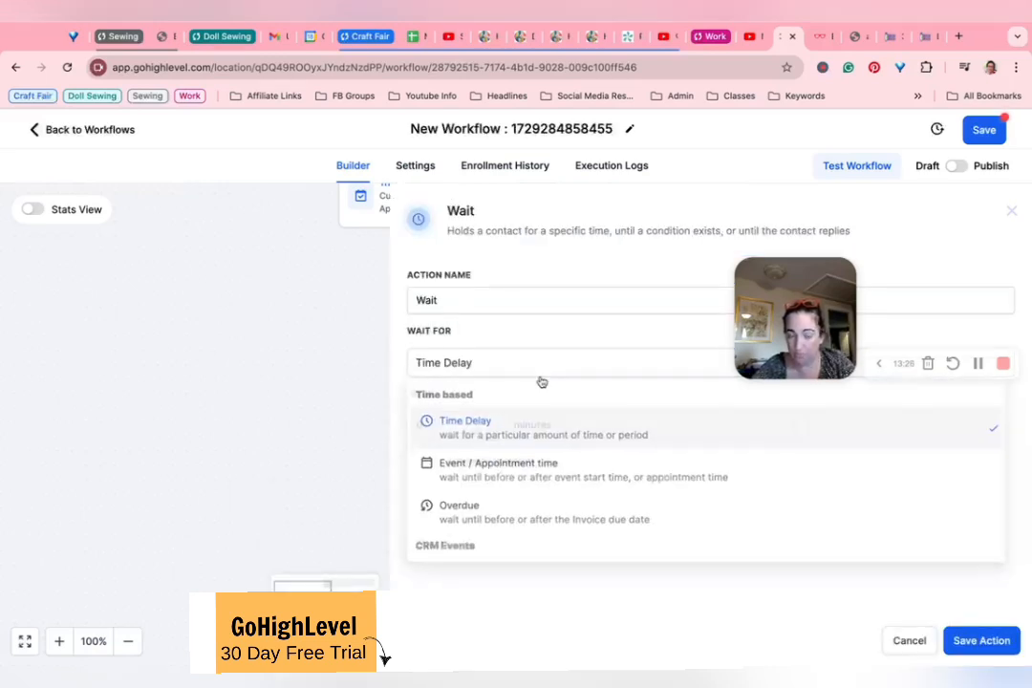
{"action": "left_click", "coordinate": [524, 473]}
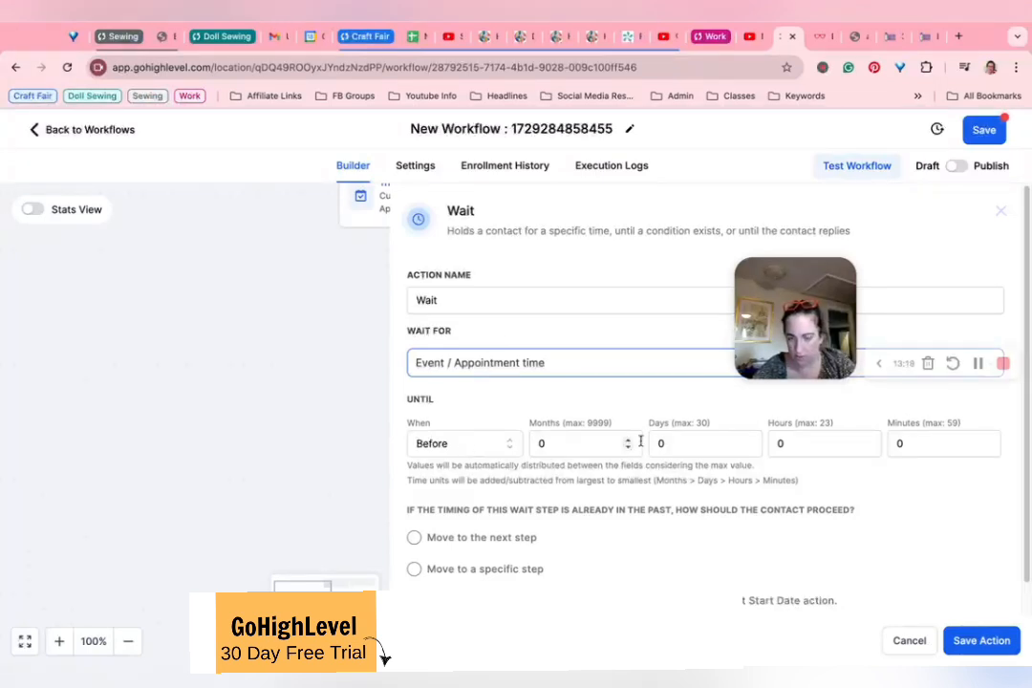
Step: Set the wait to 1 day before the appointment and save the action
{"action": "left_click", "coordinate": [695, 444]}
{"action": "type", "text": "1"}
{"action": "left_click", "coordinate": [414, 461]}
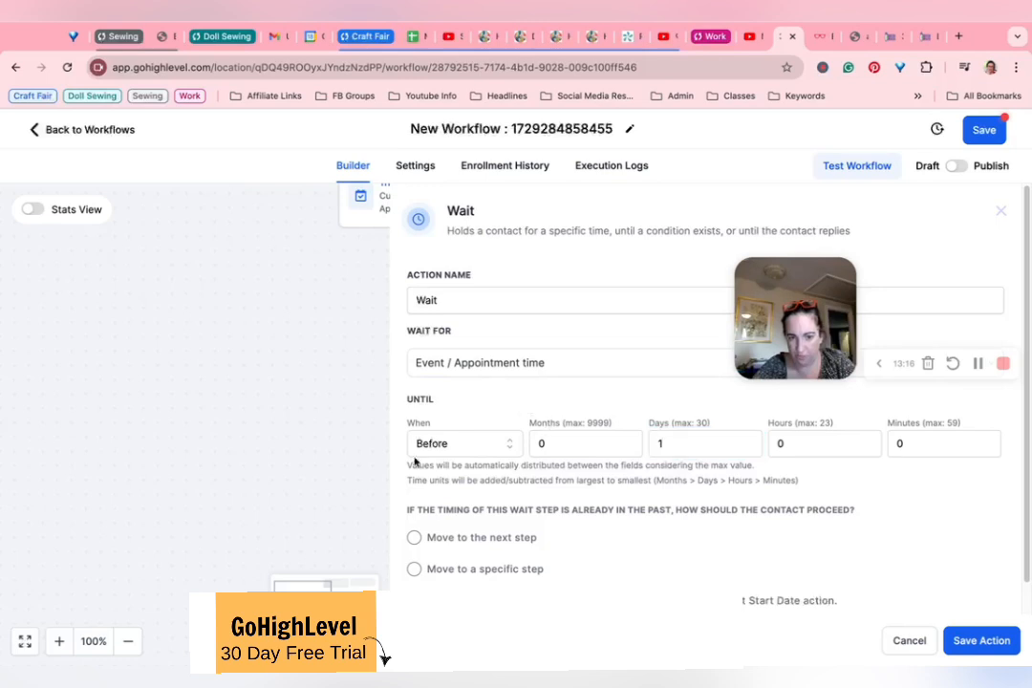
{"action": "scroll", "coordinate": [468, 537], "scroll_direction": "down", "scroll_amount": 1}
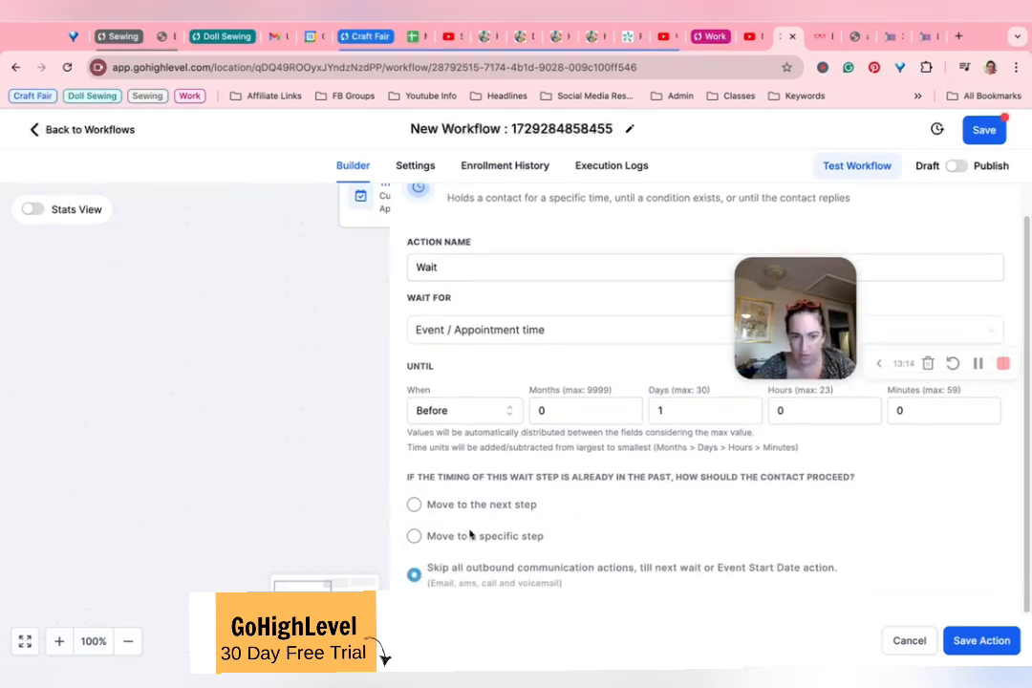
{"action": "scroll", "coordinate": [473, 512], "scroll_direction": "up", "scroll_amount": 1}
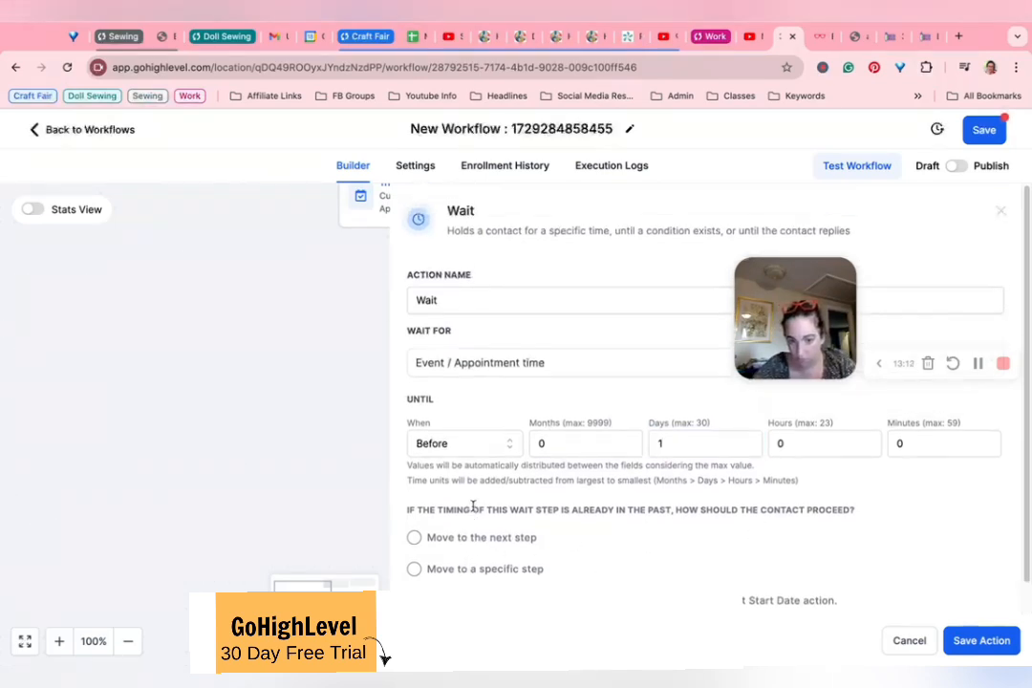
{"action": "left_click", "coordinate": [1000, 650]}
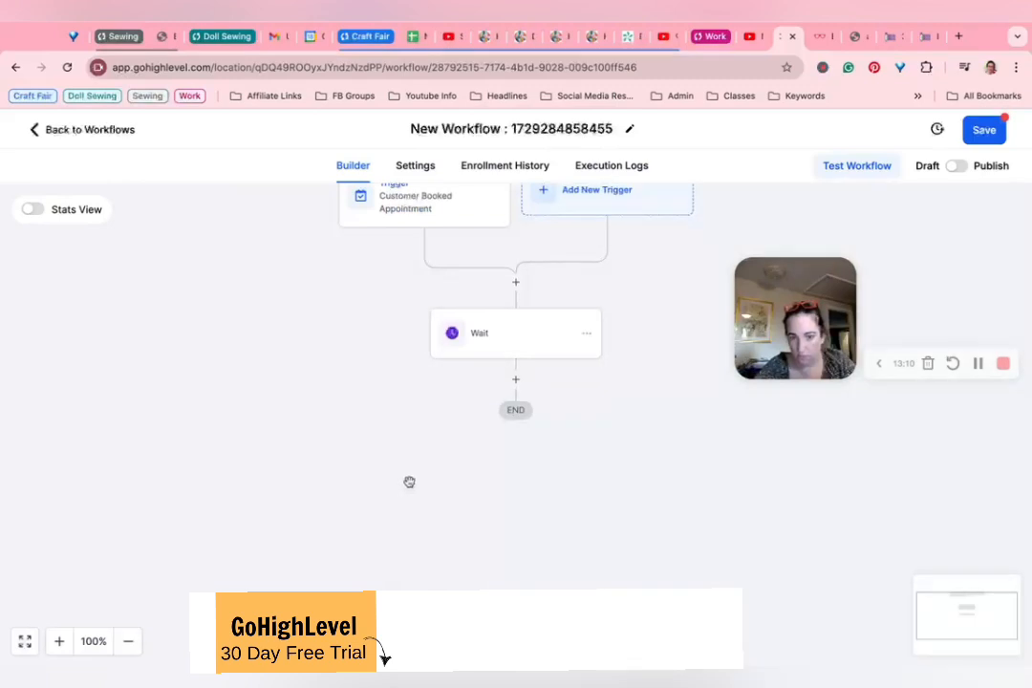
Step: Add a Send Email action after the Wait step and review its sender, subject, template and message settings
{"action": "left_click", "coordinate": [516, 381]}
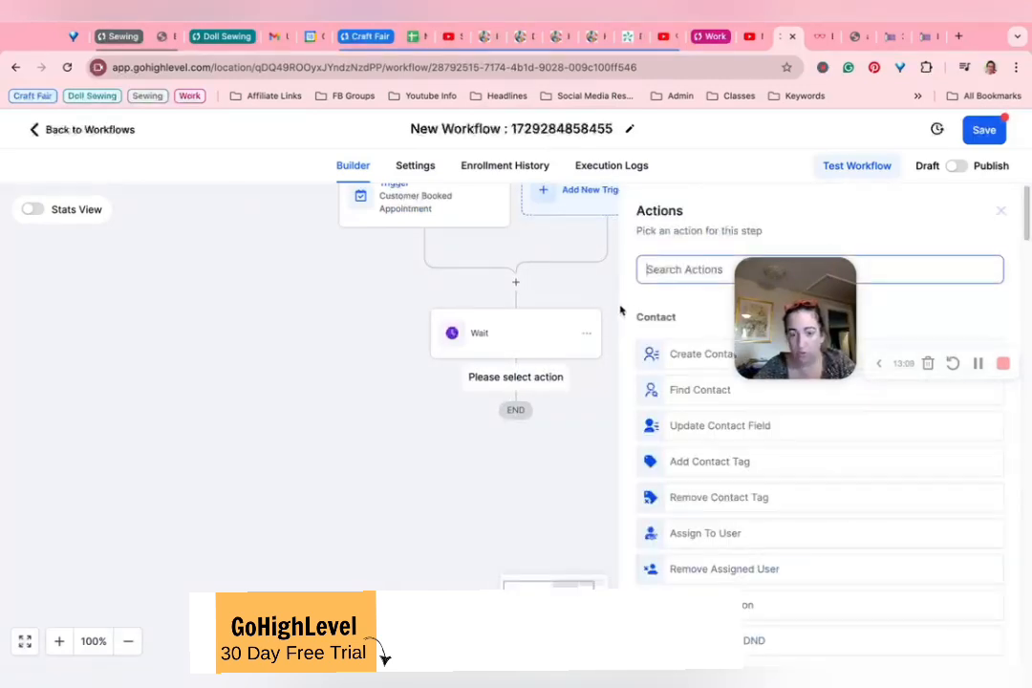
{"action": "type", "text": "em"}
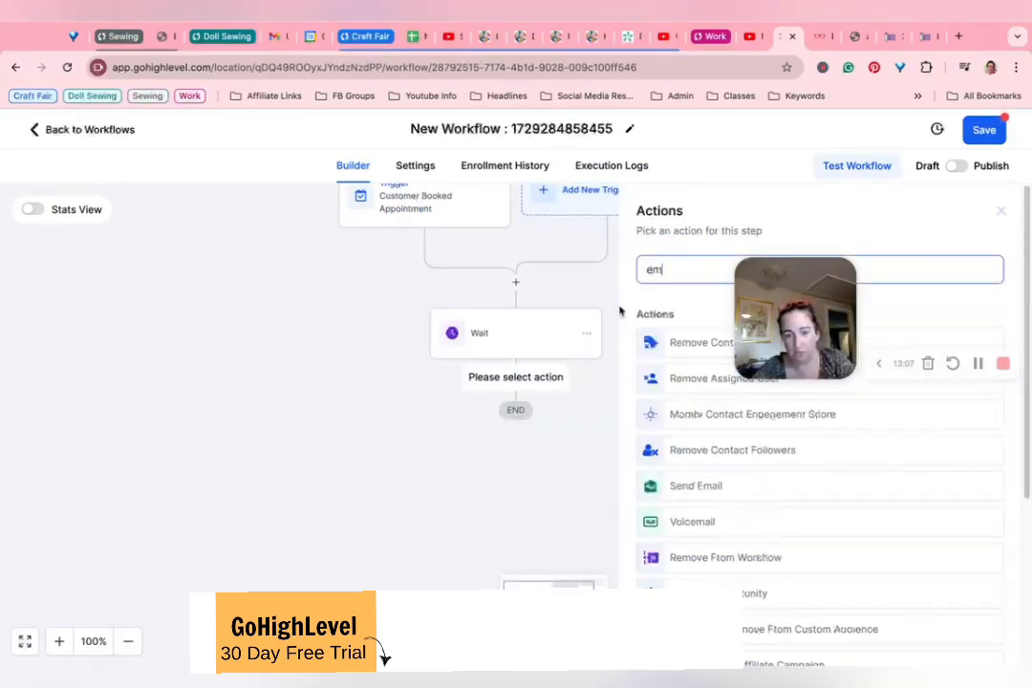
{"action": "left_click", "coordinate": [703, 487]}
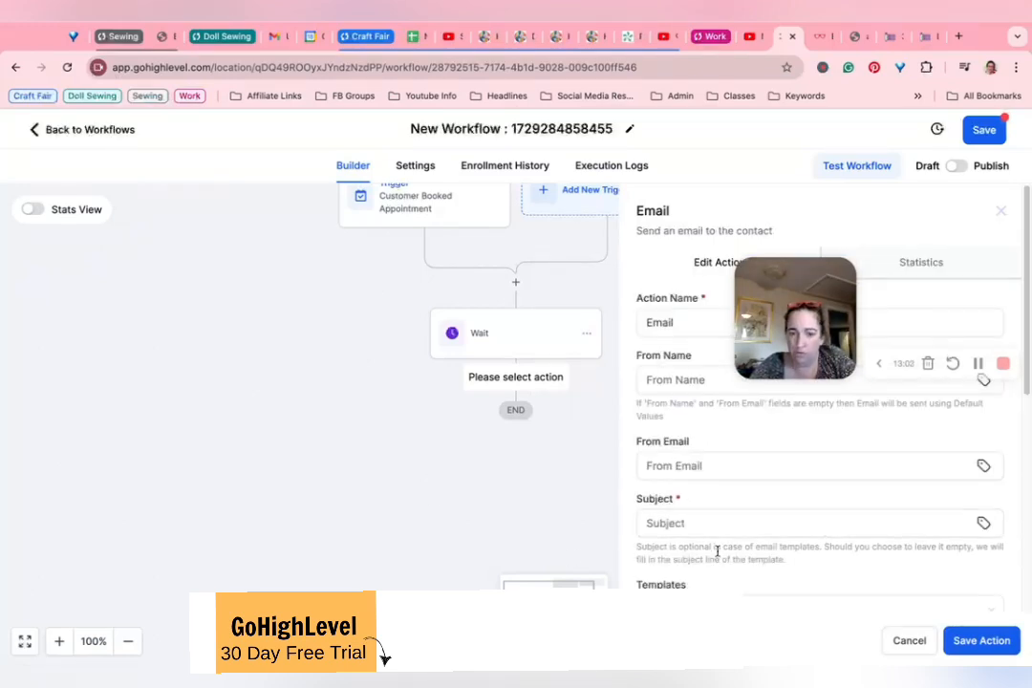
{"action": "scroll", "coordinate": [691, 523], "scroll_direction": "down", "scroll_amount": 4}
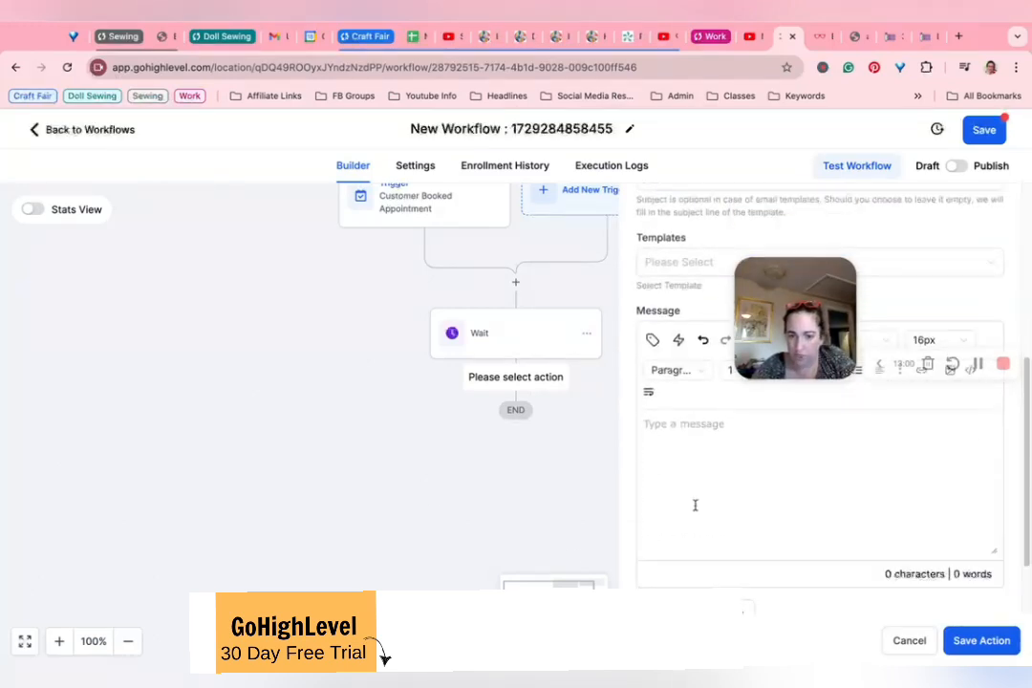
{"action": "scroll", "coordinate": [695, 504], "scroll_direction": "down", "scroll_amount": 2}
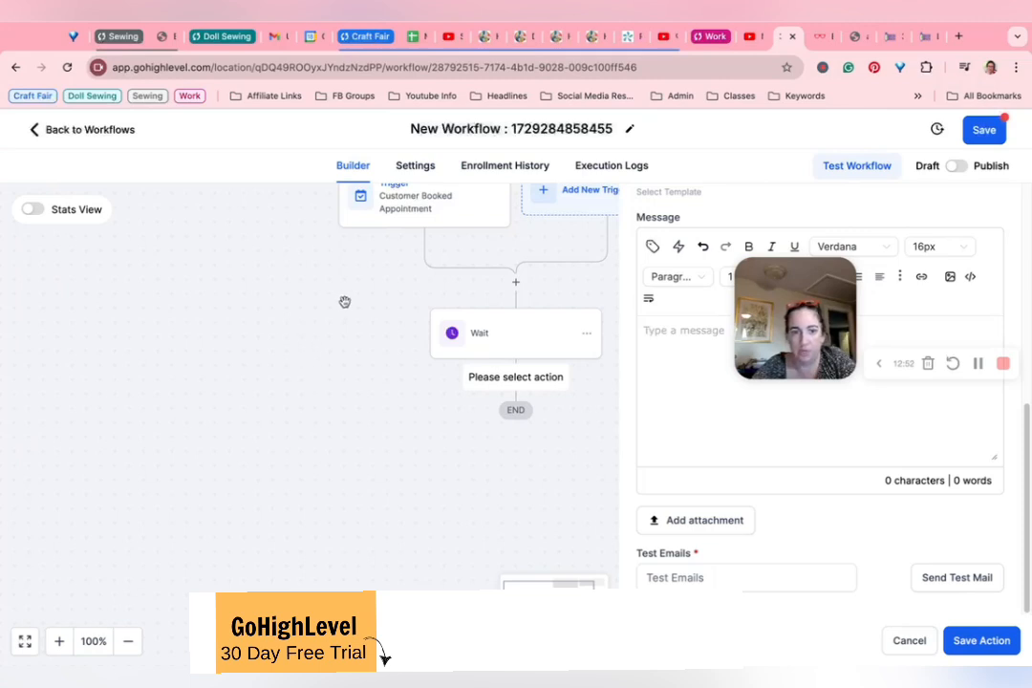
{"action": "scroll", "coordinate": [345, 306], "scroll_direction": "up", "scroll_amount": 3}
{"action": "scroll", "coordinate": [346, 301], "scroll_direction": "down", "scroll_amount": 2}
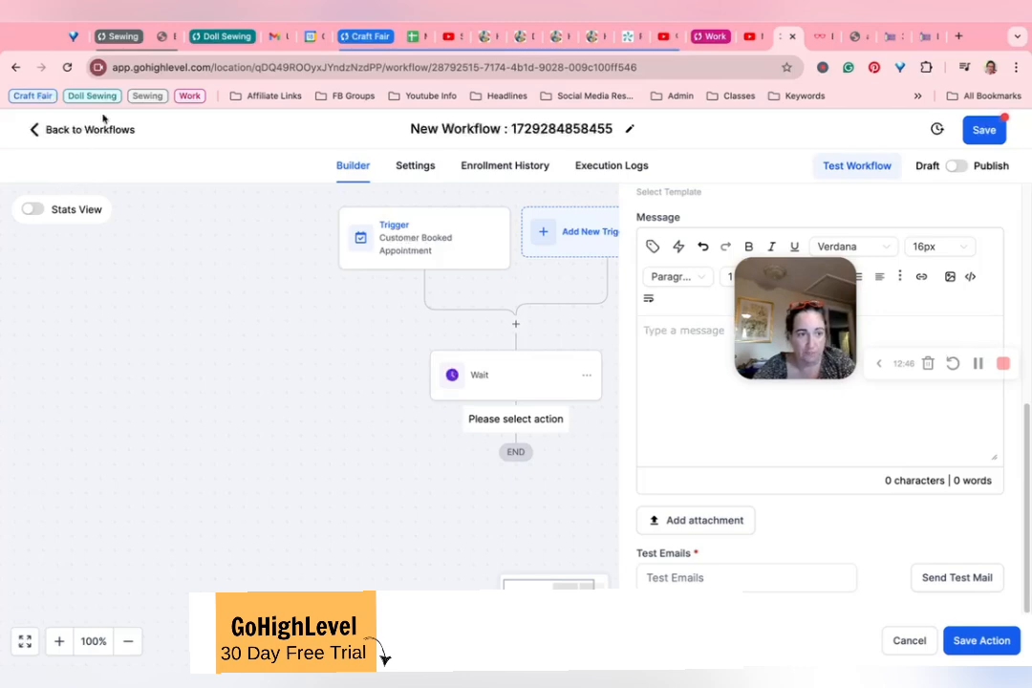
Step: Leave the workflow without saving the changes and show the listed user's schedule in the weekly calendar view
{"action": "left_click", "coordinate": [85, 131]}
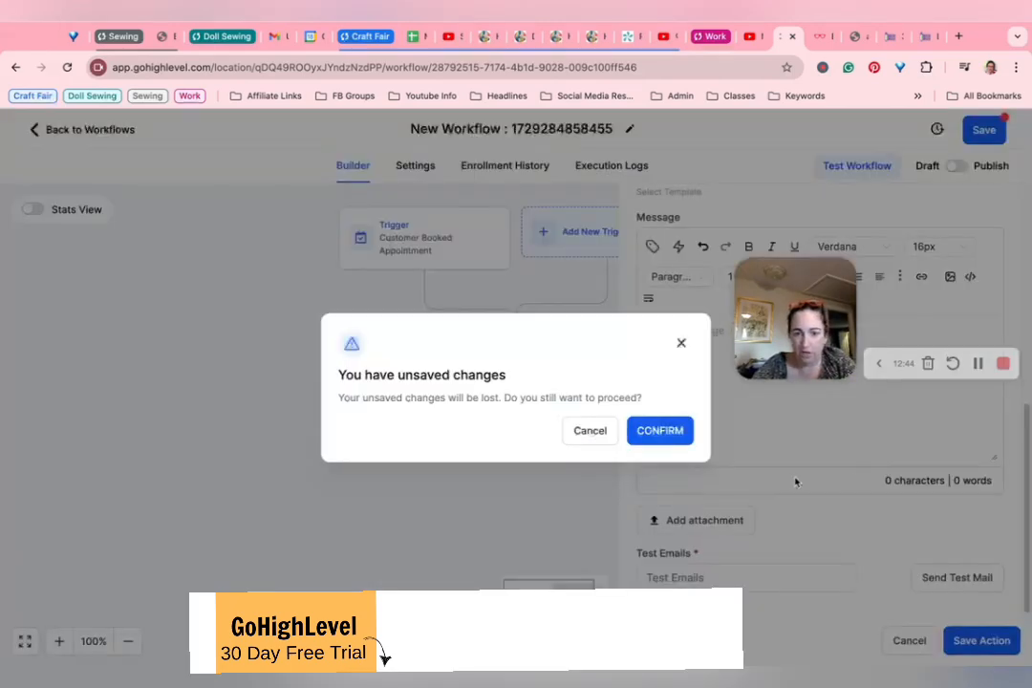
{"action": "left_click", "coordinate": [672, 431]}
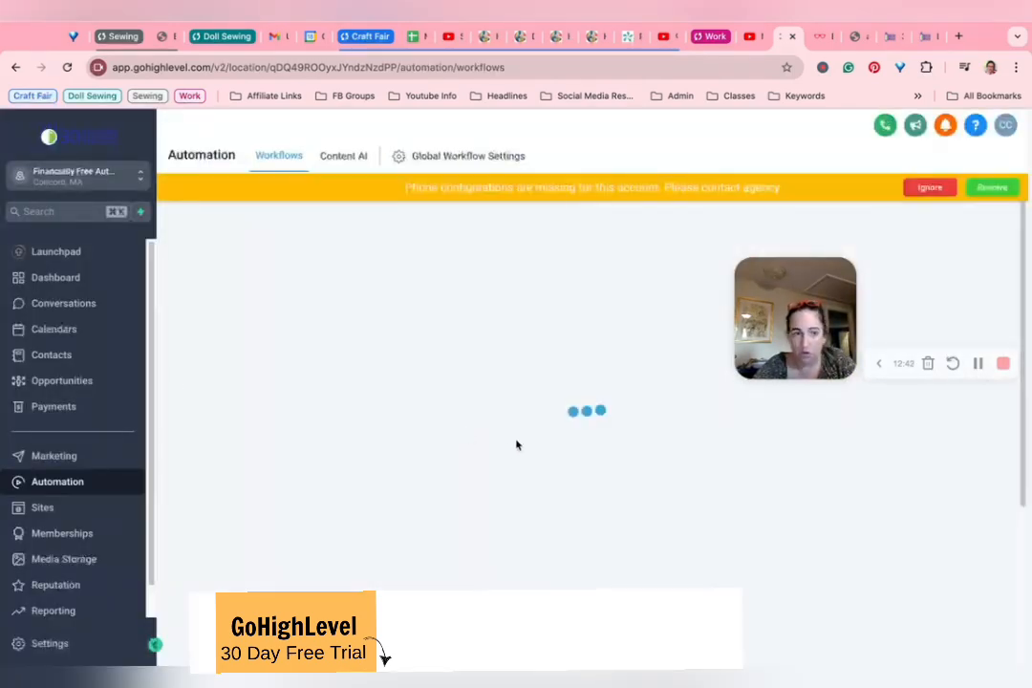
{"action": "left_click", "coordinate": [56, 327]}
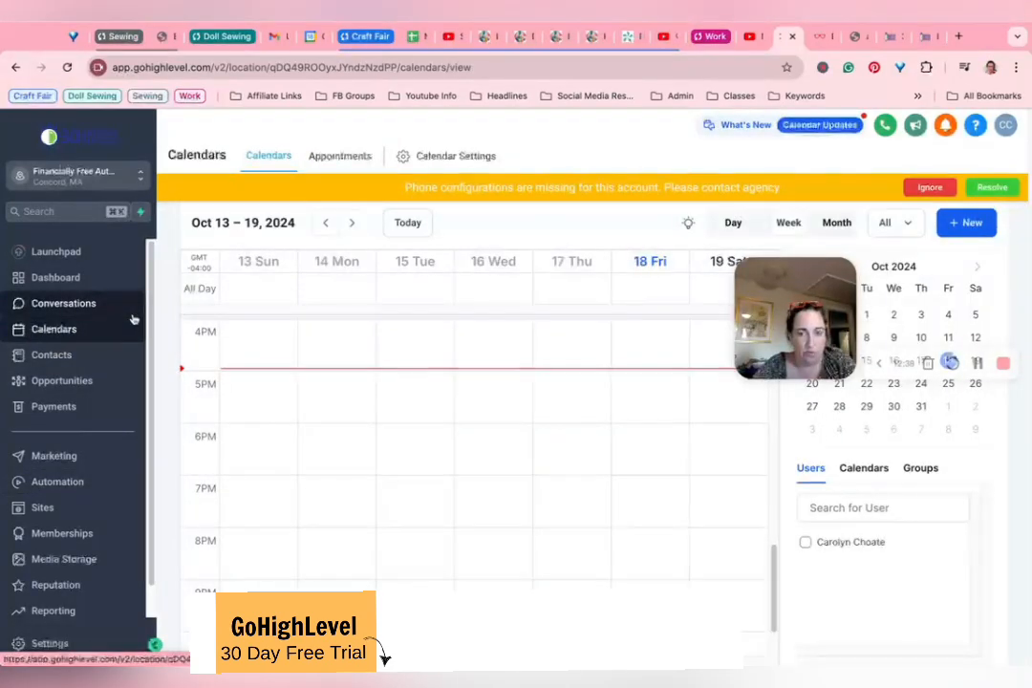
{"action": "left_click", "coordinate": [805, 541]}
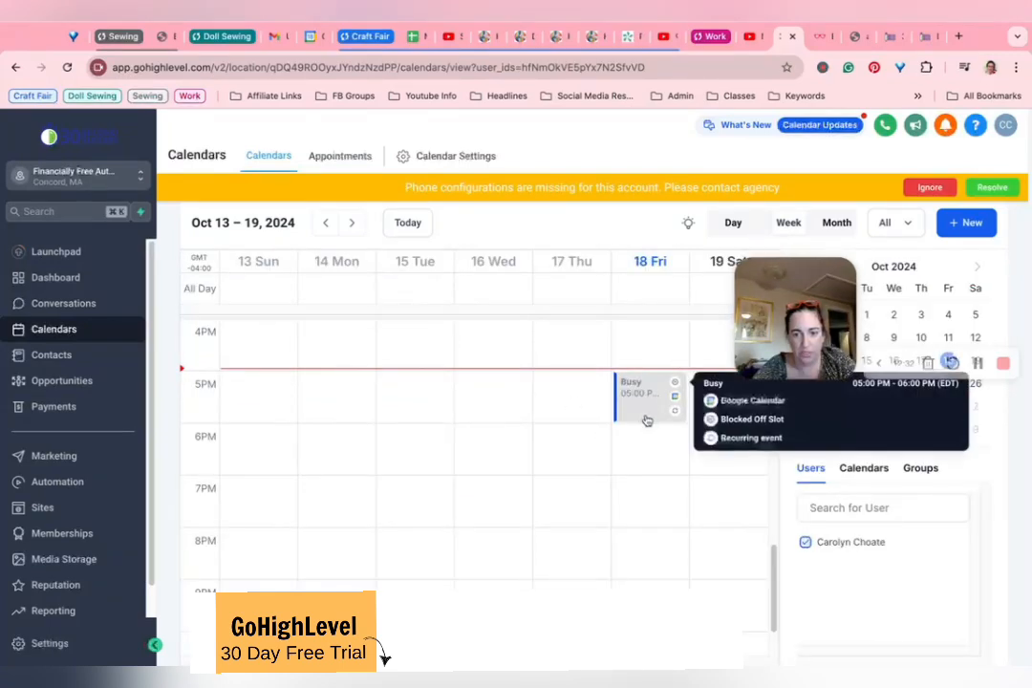
{"action": "left_click", "coordinate": [864, 468]}
{"action": "left_click", "coordinate": [809, 468]}
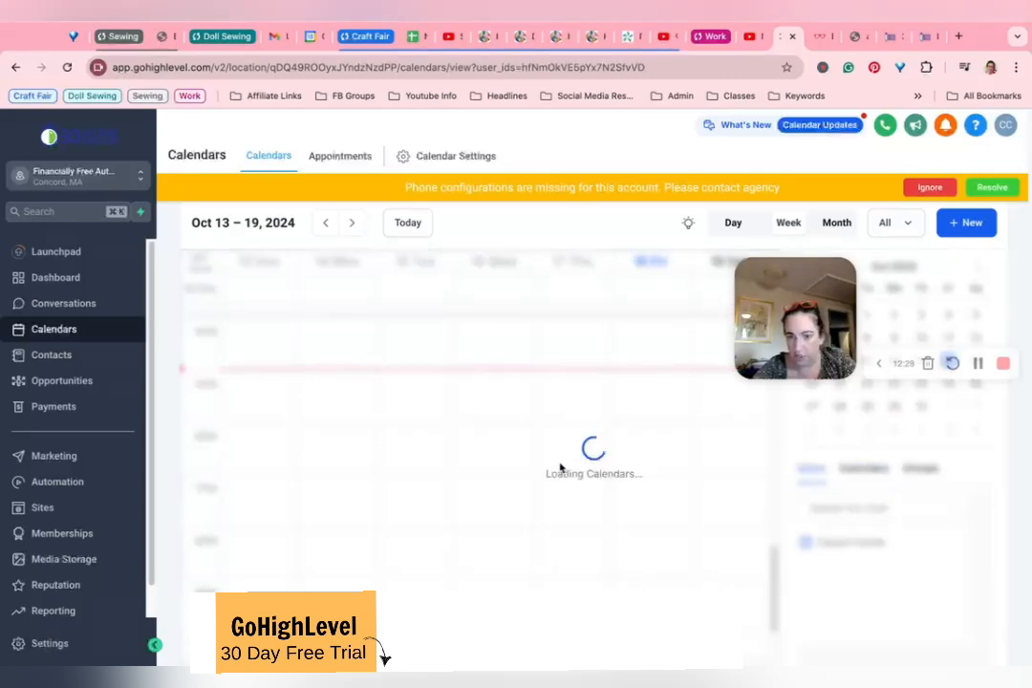